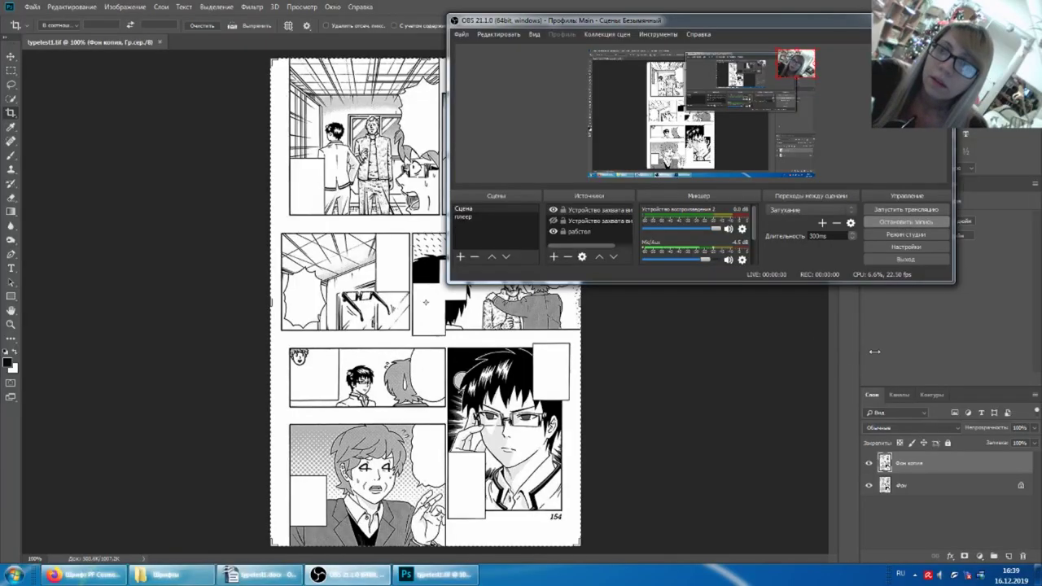
Step: Select the Type tool on the manga page and bring the typetest1.docx dialogue script forward
click(843, 348)
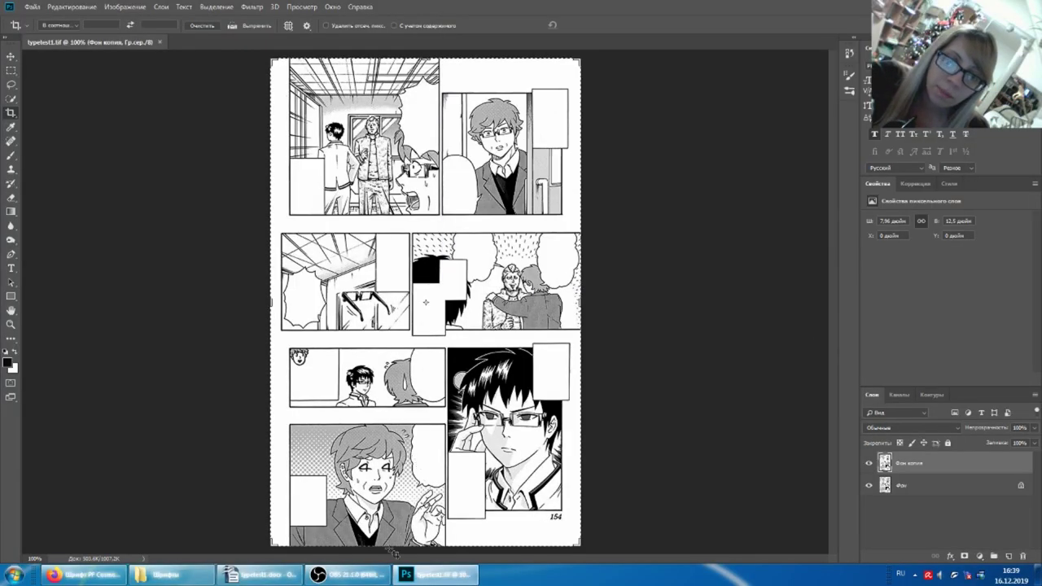
click(261, 574)
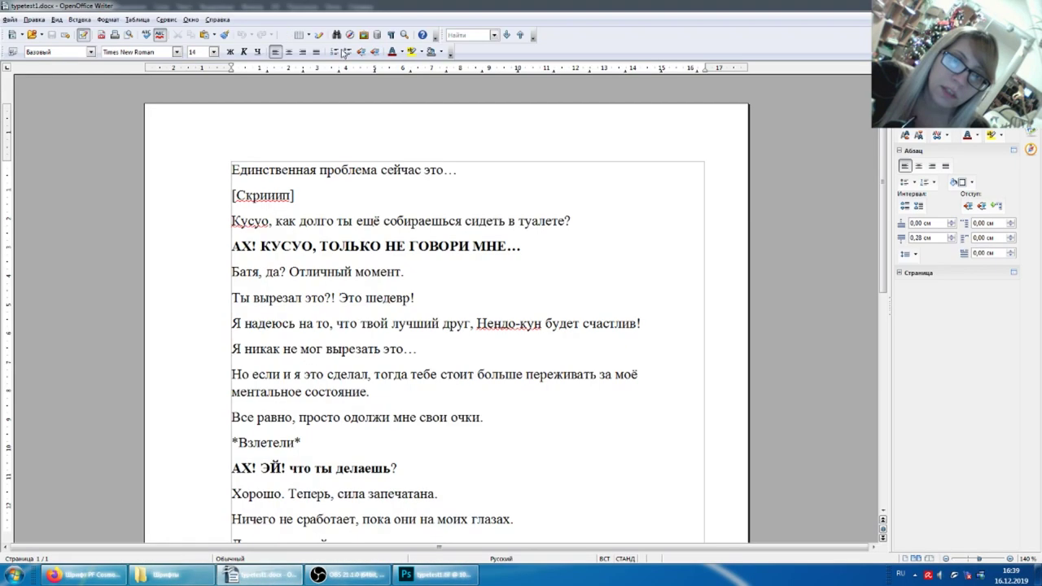
click(436, 574)
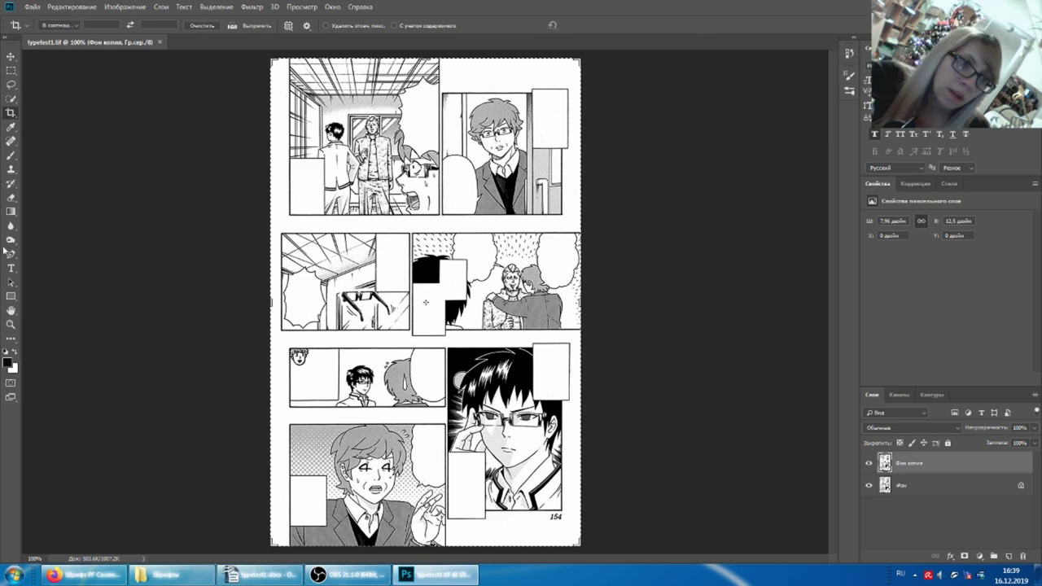
click(11, 269)
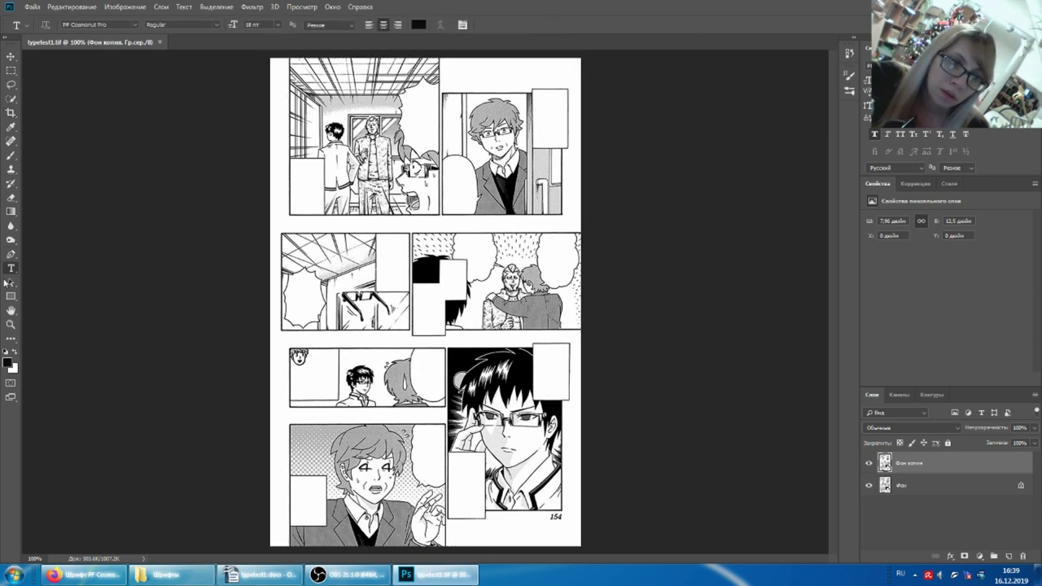
click(260, 575)
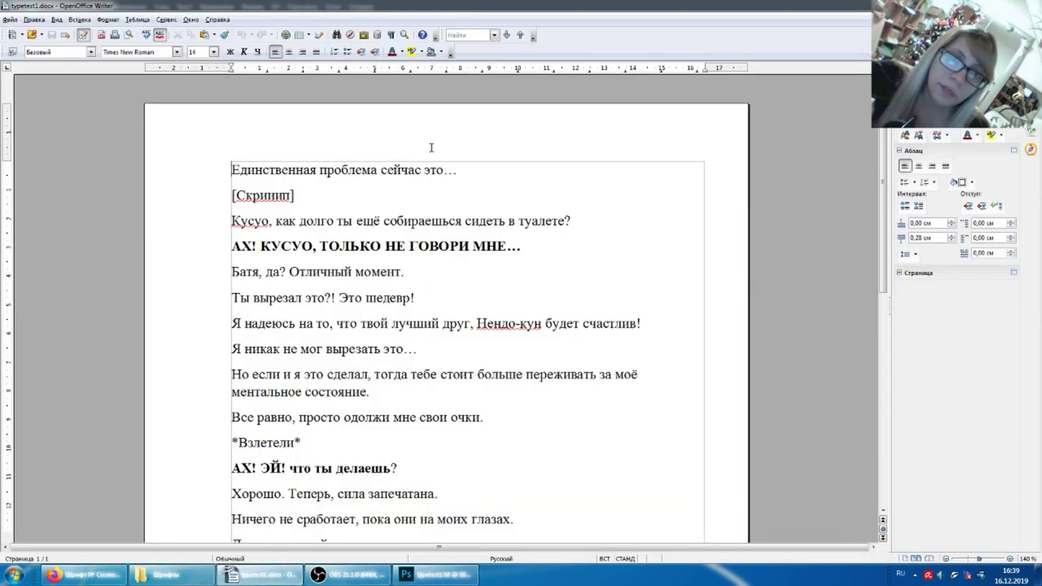
Step: Select the first line 'Единственная проблема сейчас это…' in Writer and return to the manga page
drag(464, 169, 206, 165)
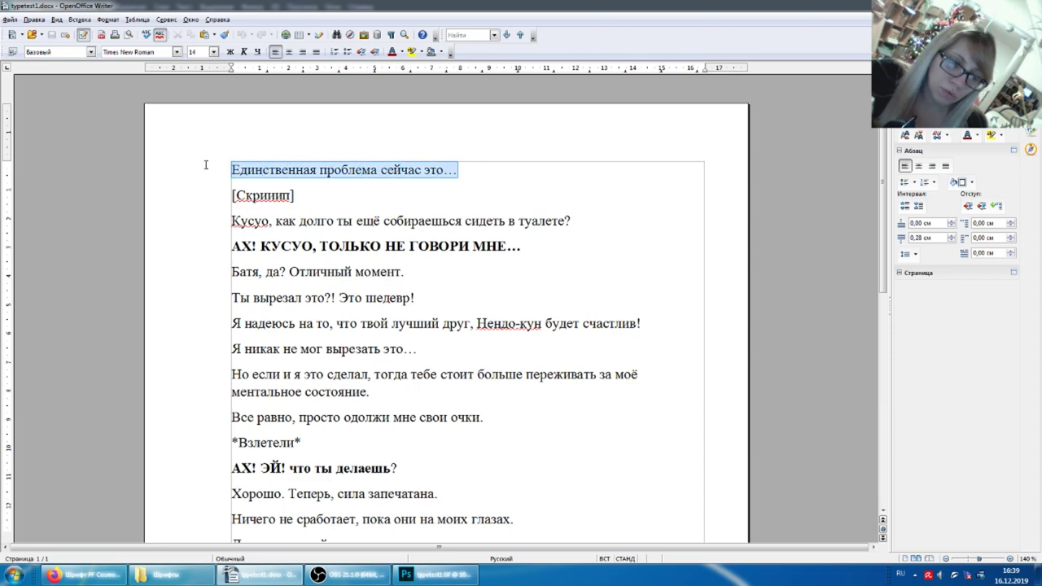
click(435, 575)
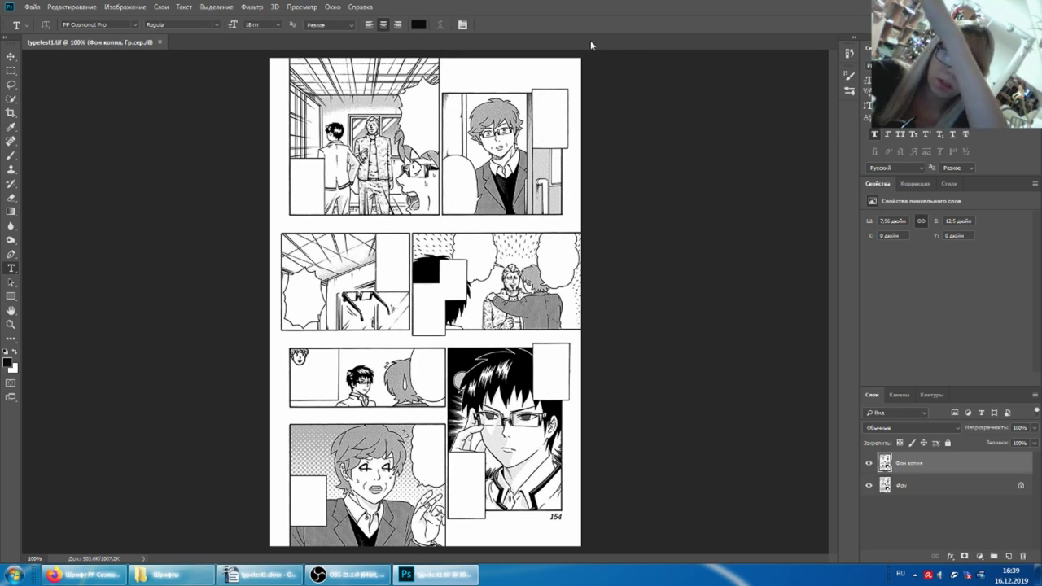
Step: Paste the copied line as a new text layer in the top-right speech bubble and zoom in
click(545, 122)
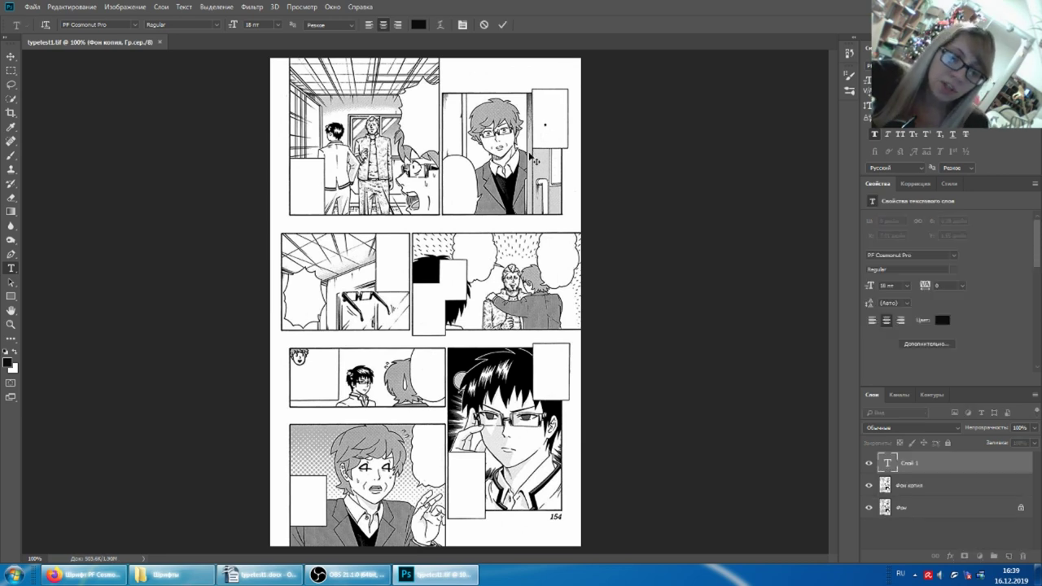
key(ctrl+v)
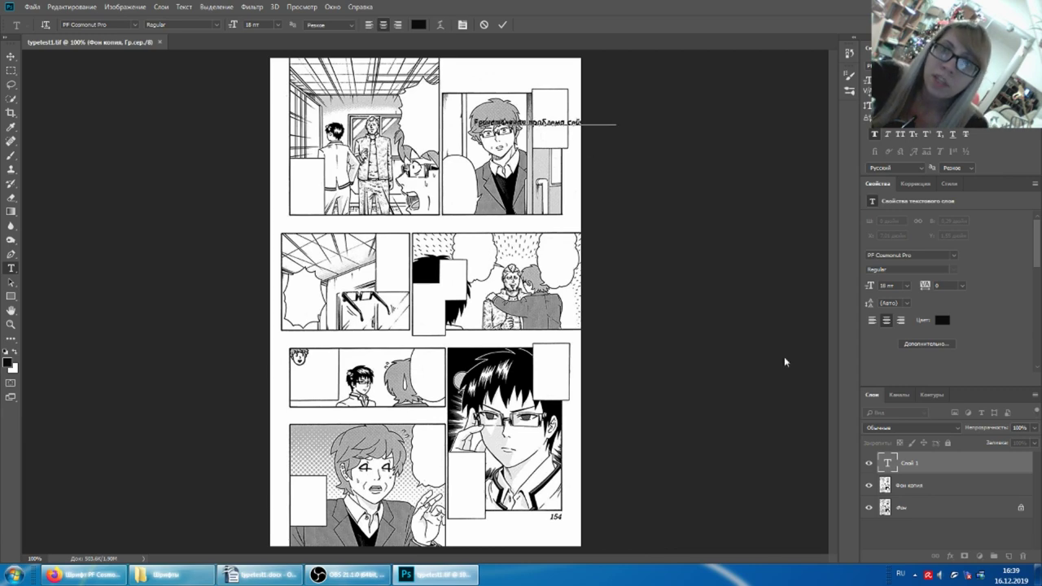
click(905, 476)
key(ctrl+plus)
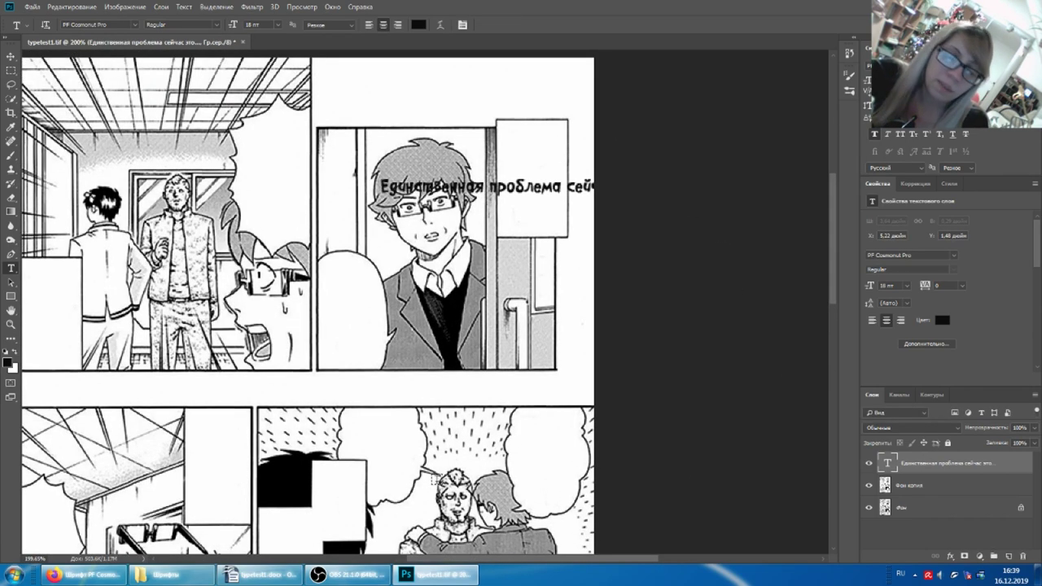
Step: Check the team's font guide in the VK message thread, then return to the manga page
click(96, 577)
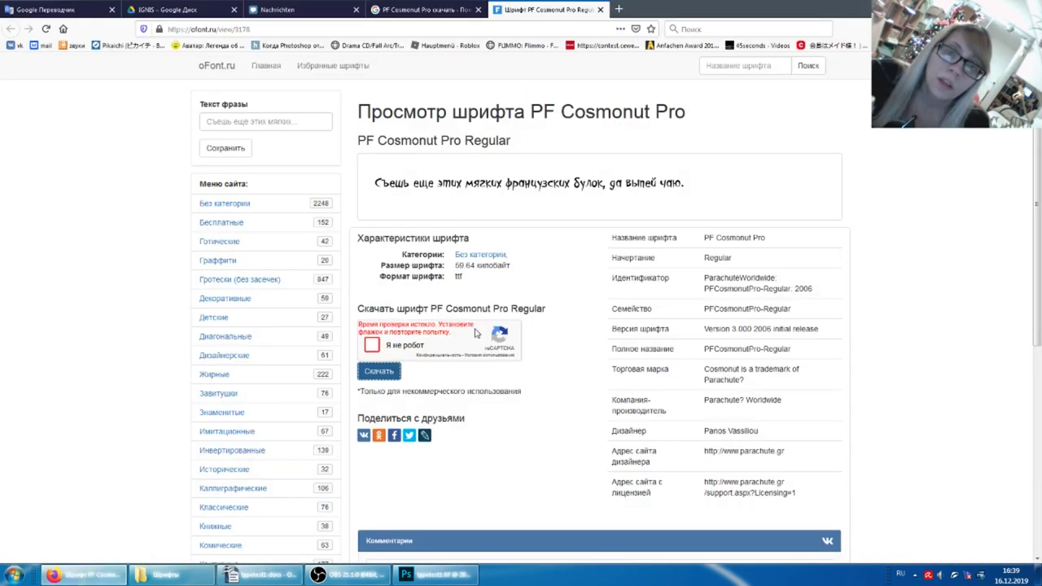
click(281, 9)
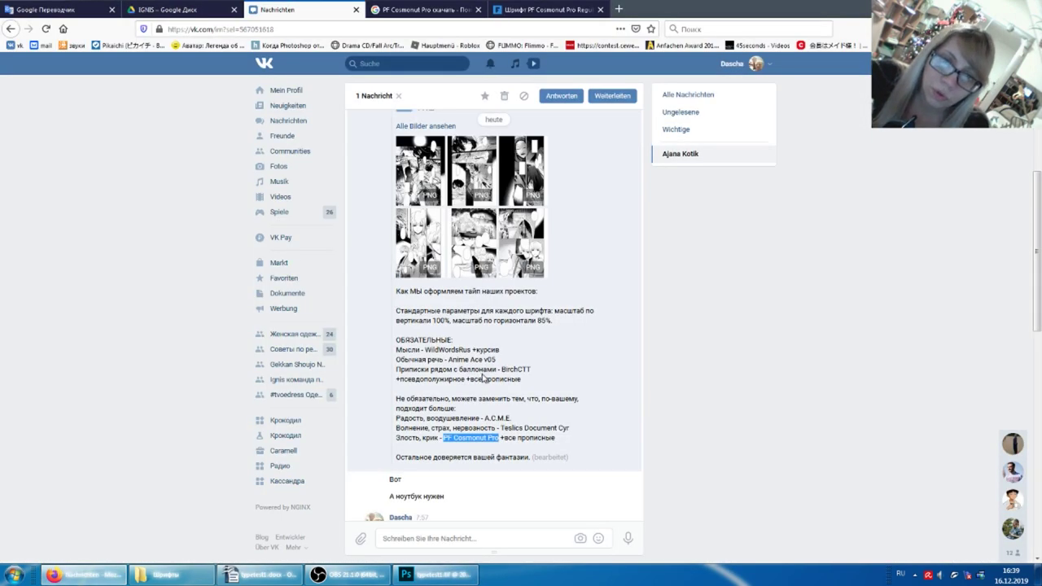
scroll(473, 362, up, 1)
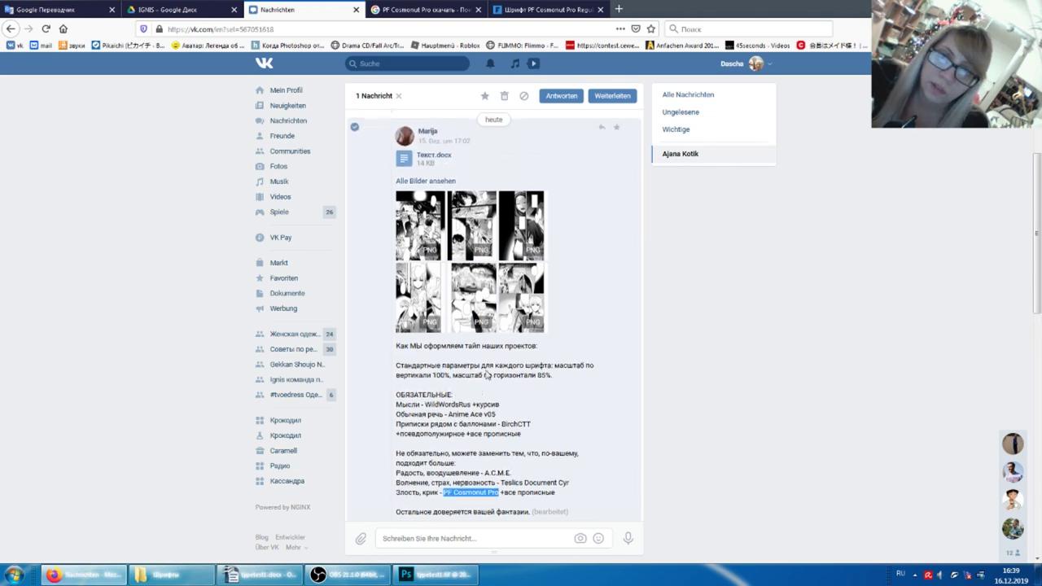
click(424, 573)
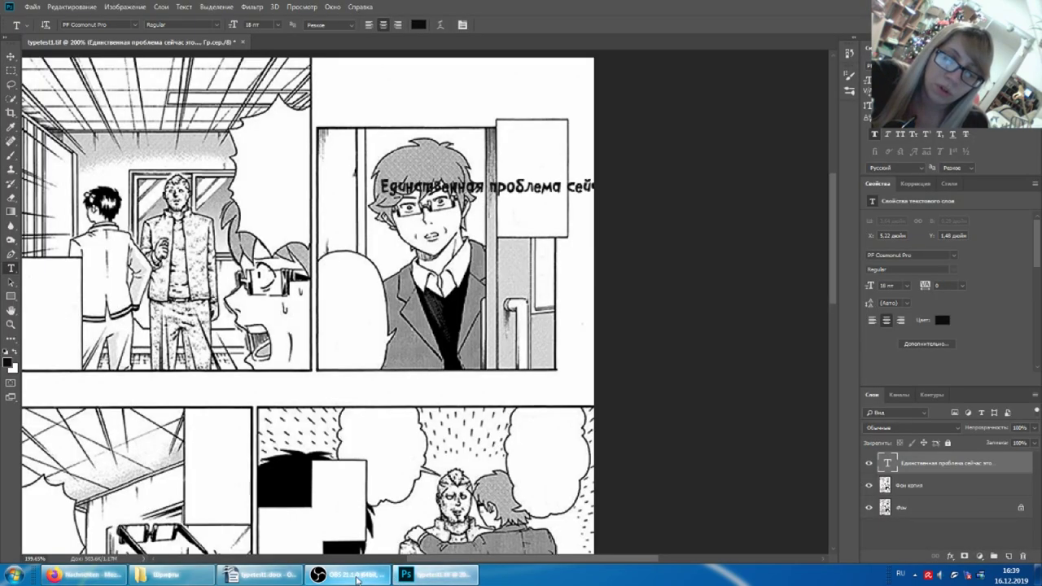
Step: Change the dialogue layer's font from PF Cosmonaut Pro to Anime Ace v05
click(552, 185)
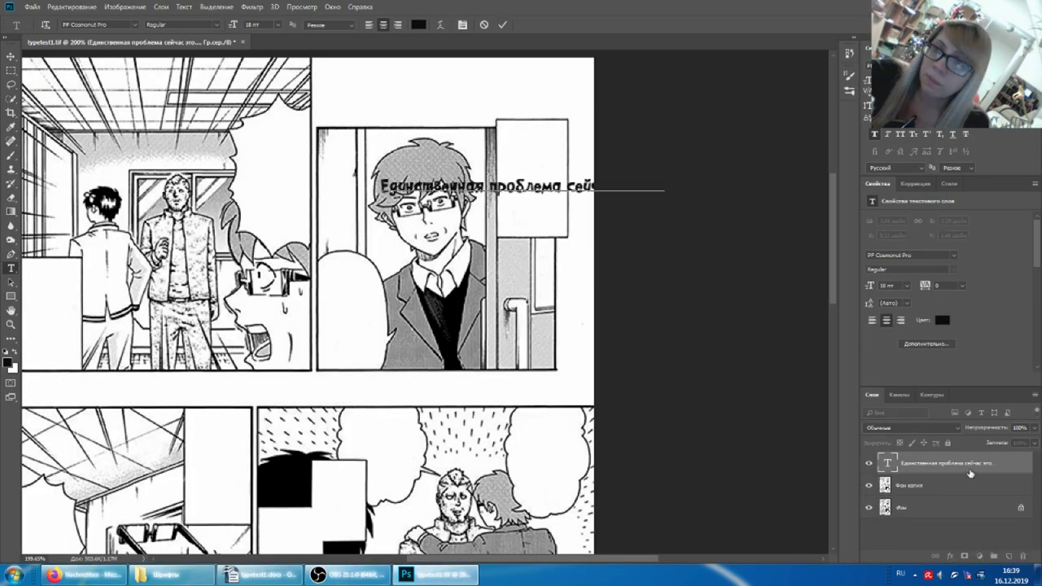
click(969, 466)
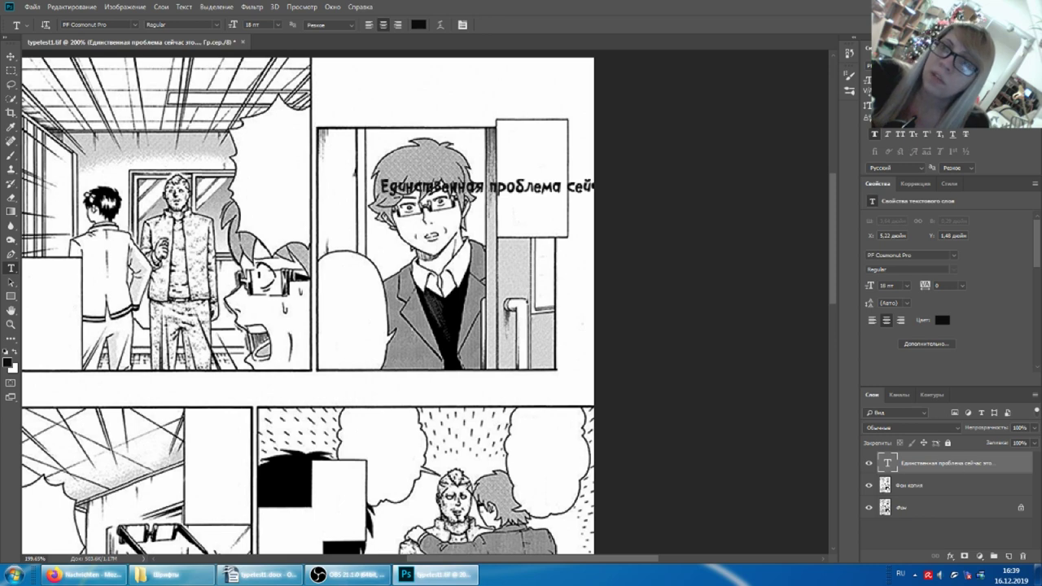
click(911, 254)
scroll(906, 205, up, 3)
scroll(905, 205, up, 3)
scroll(906, 206, up, 5)
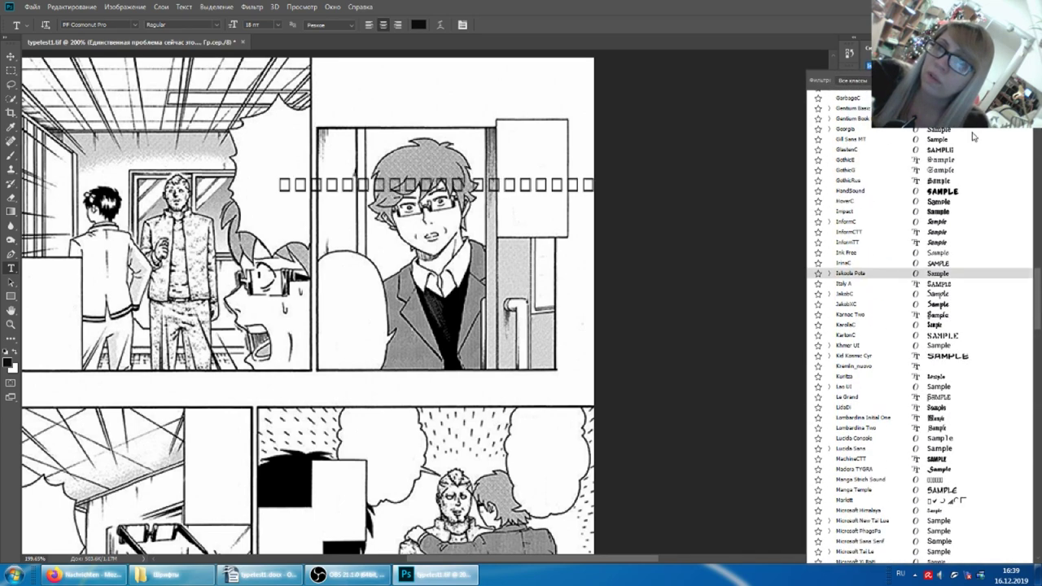
scroll(1037, 293, up, 5)
scroll(1037, 293, up, 5)
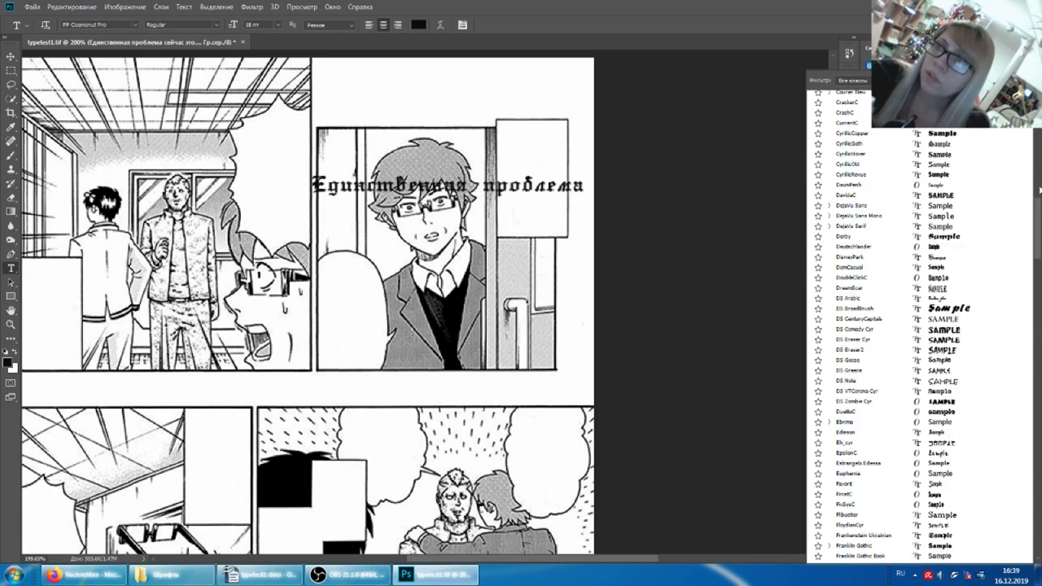
scroll(1038, 189, up, 5)
scroll(1039, 189, up, 5)
scroll(1038, 189, up, 5)
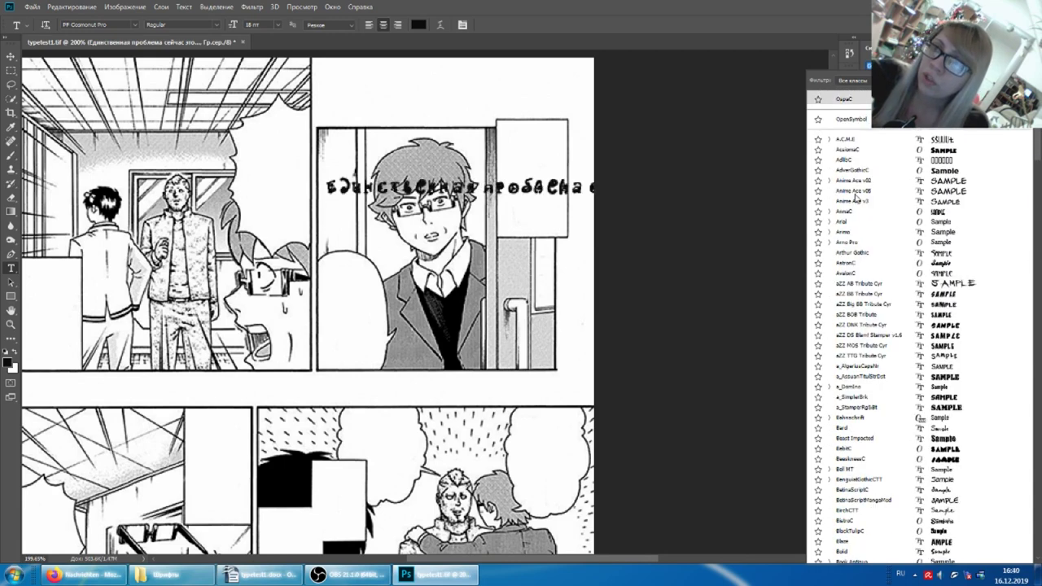
click(853, 191)
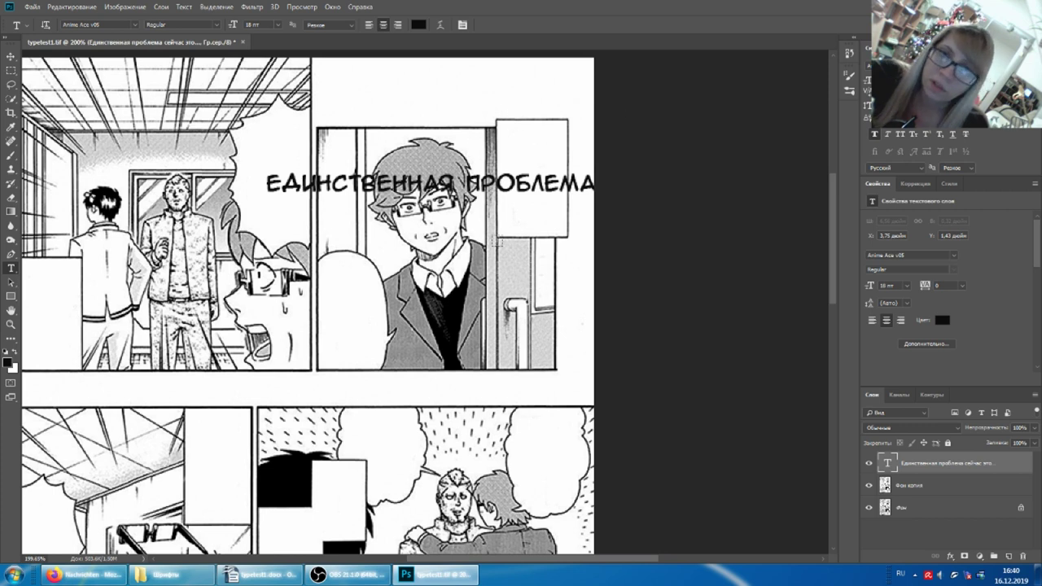
Step: Set the dialogue line to 12 pt and nudge it slightly right
click(911, 122)
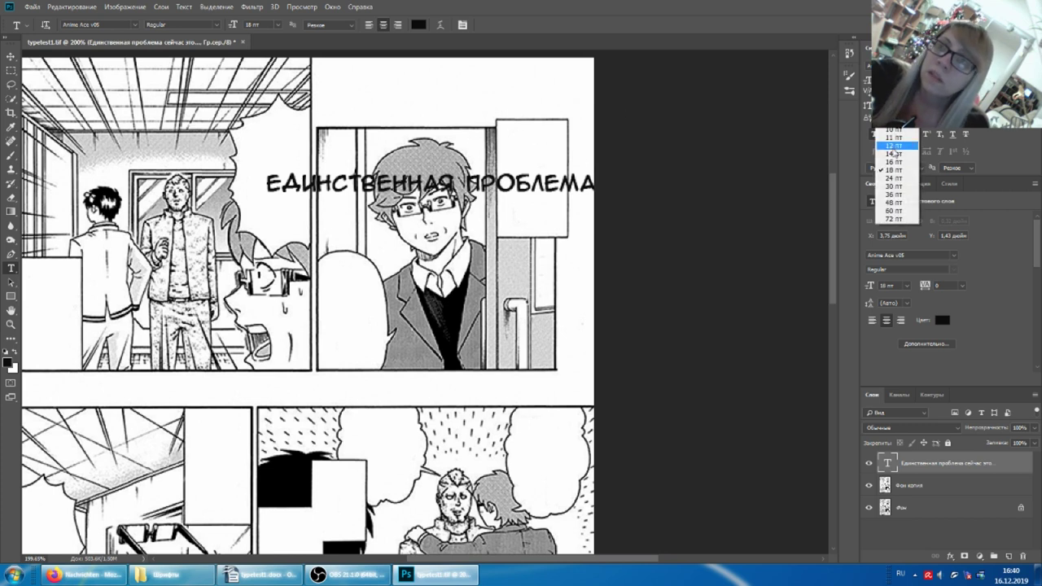
click(895, 145)
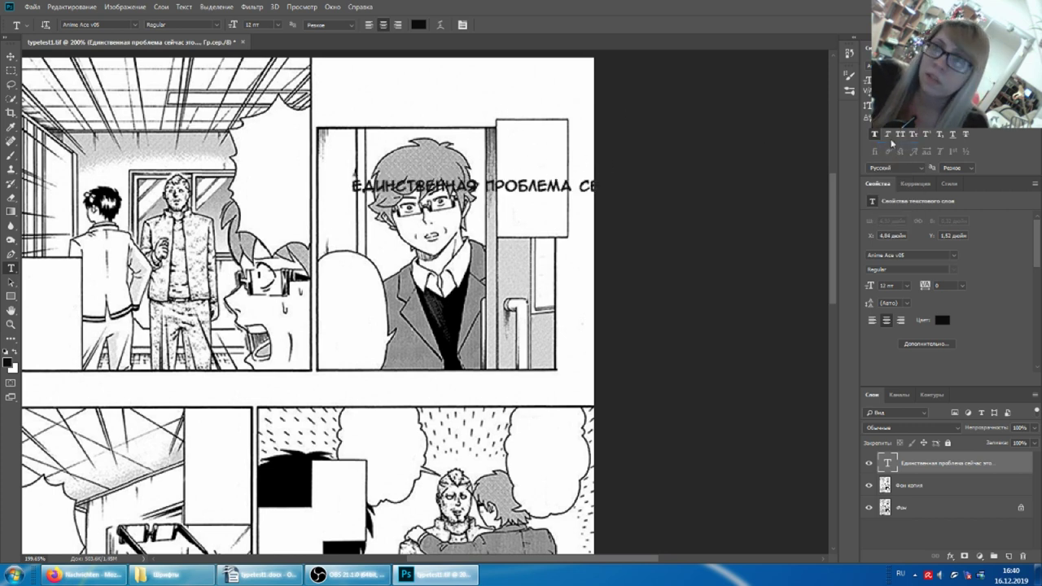
drag(555, 227, 559, 228)
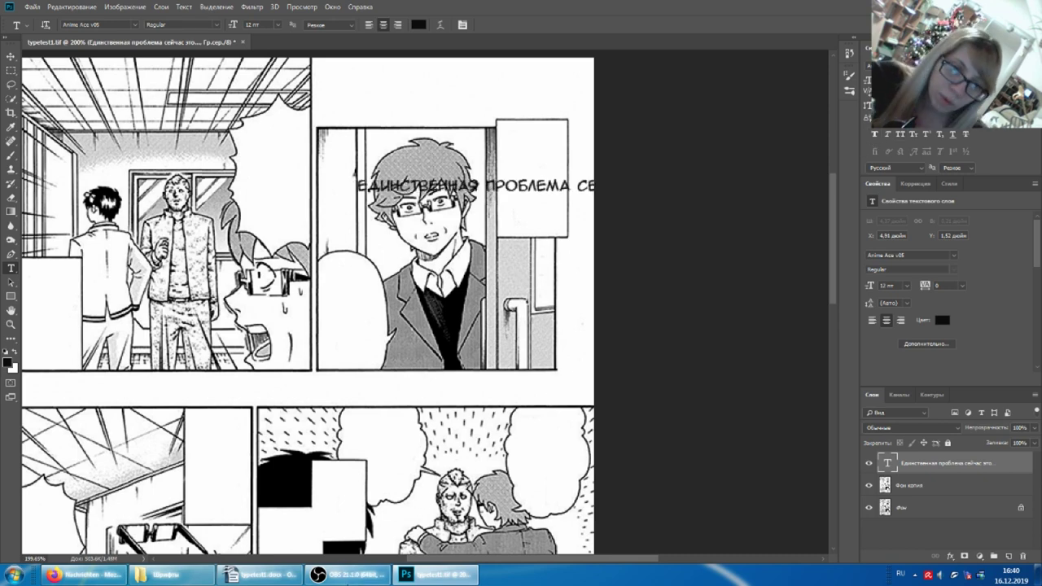
Step: Glance at the script and move the recorder's webcam feed to the lower-left corner
click(260, 575)
click(435, 574)
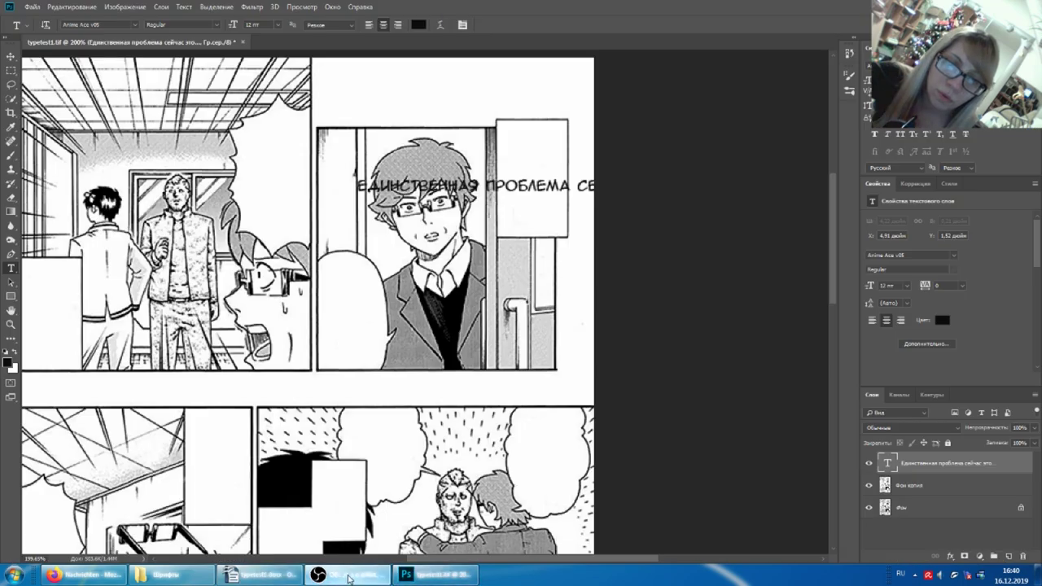
click(347, 574)
drag(795, 65, 606, 163)
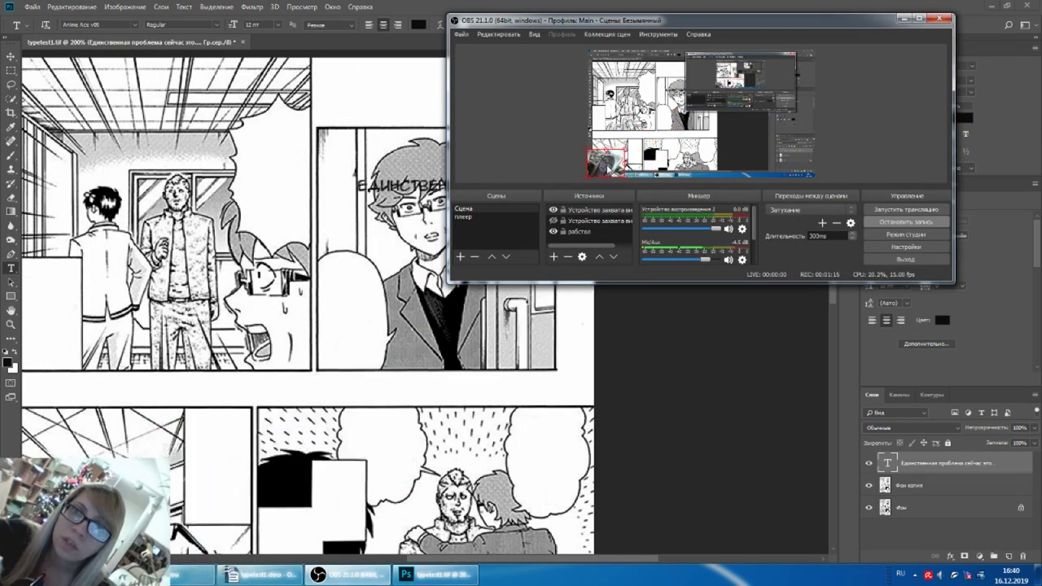
click(880, 369)
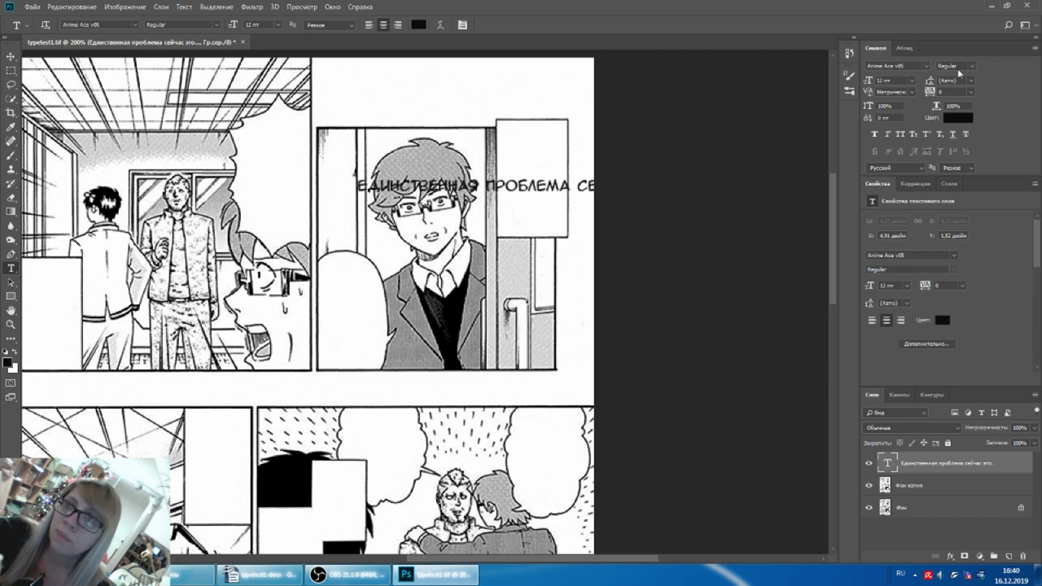
Step: Shrink the dialogue text to 10 pt
click(911, 80)
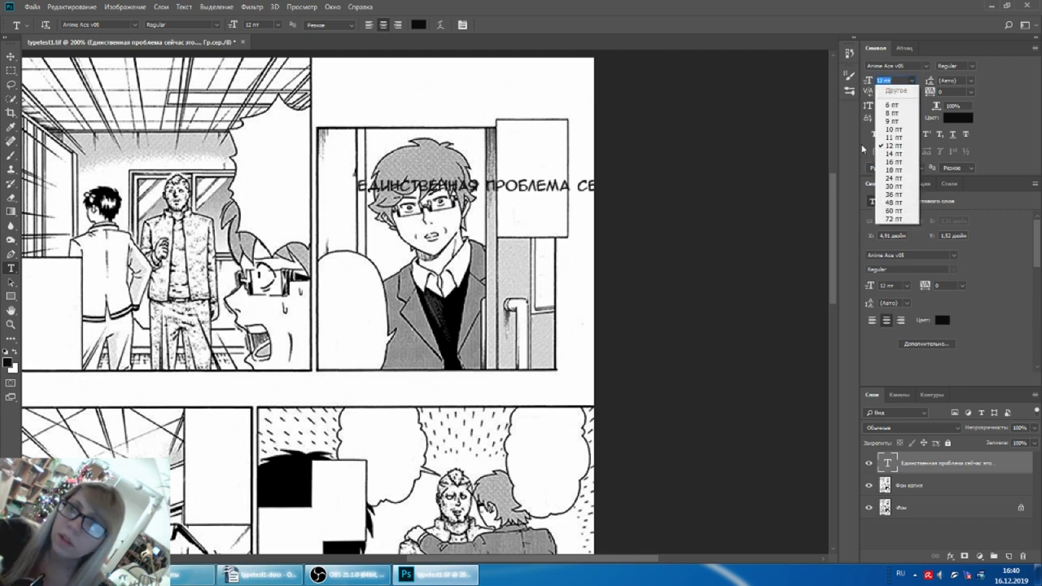
click(893, 129)
click(505, 184)
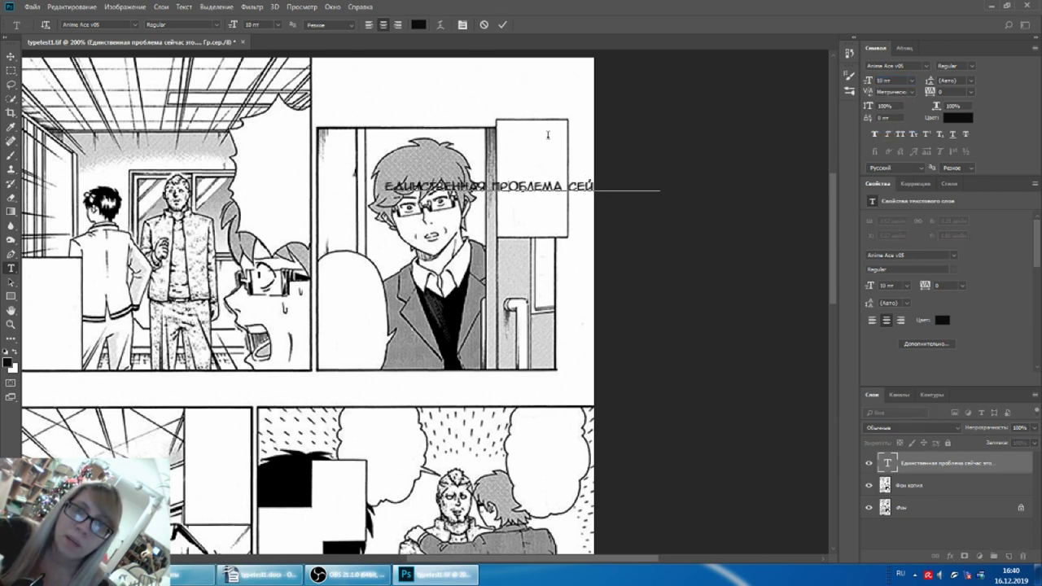
Step: Stack the line as Единственная / проблема / сейчас / это… and position it inside the tall box
double_click(535, 186)
key(Right)
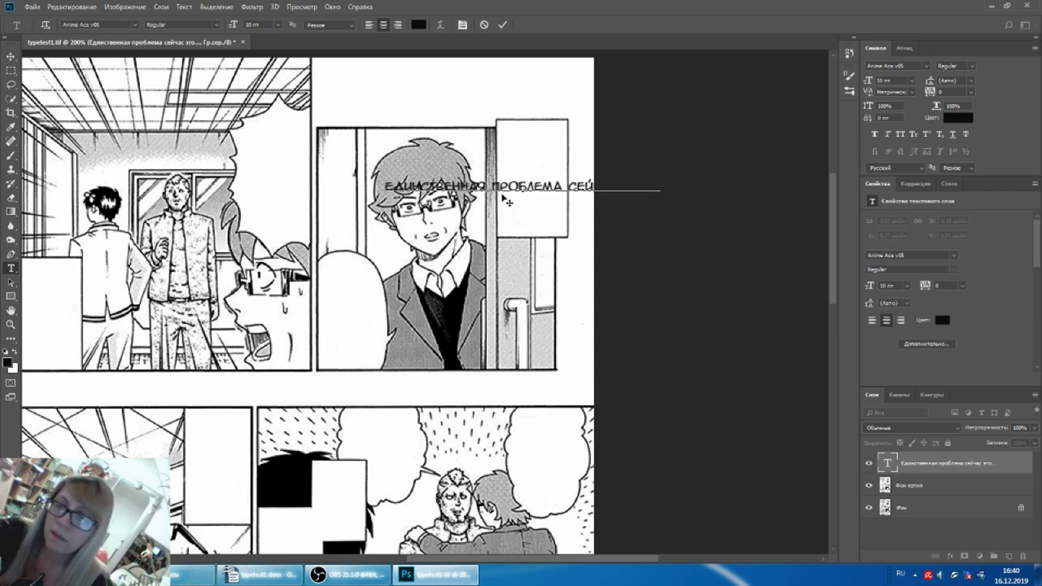
key(BackSpace)
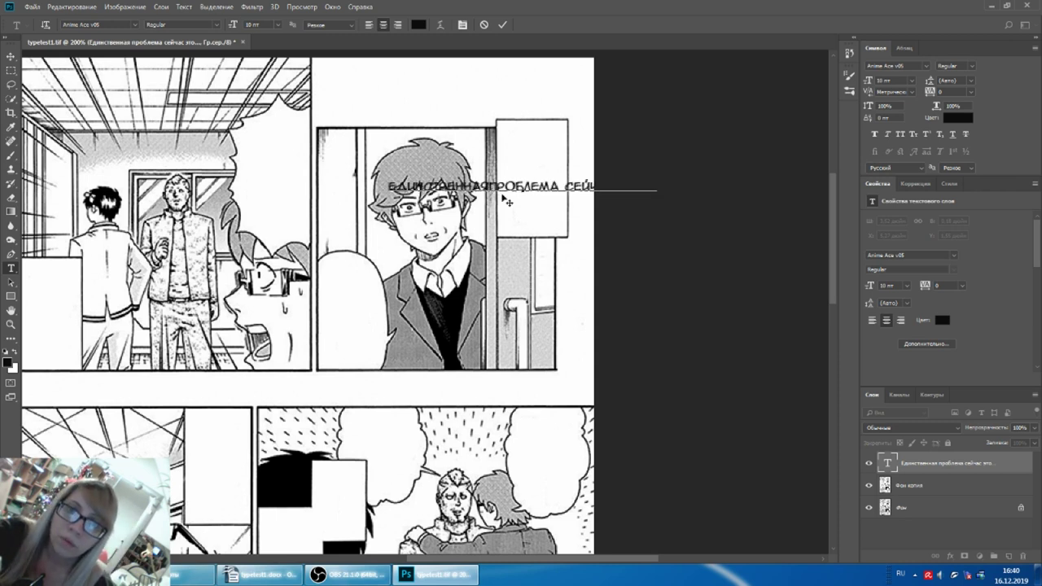
key(Return)
drag(521, 172, 531, 131)
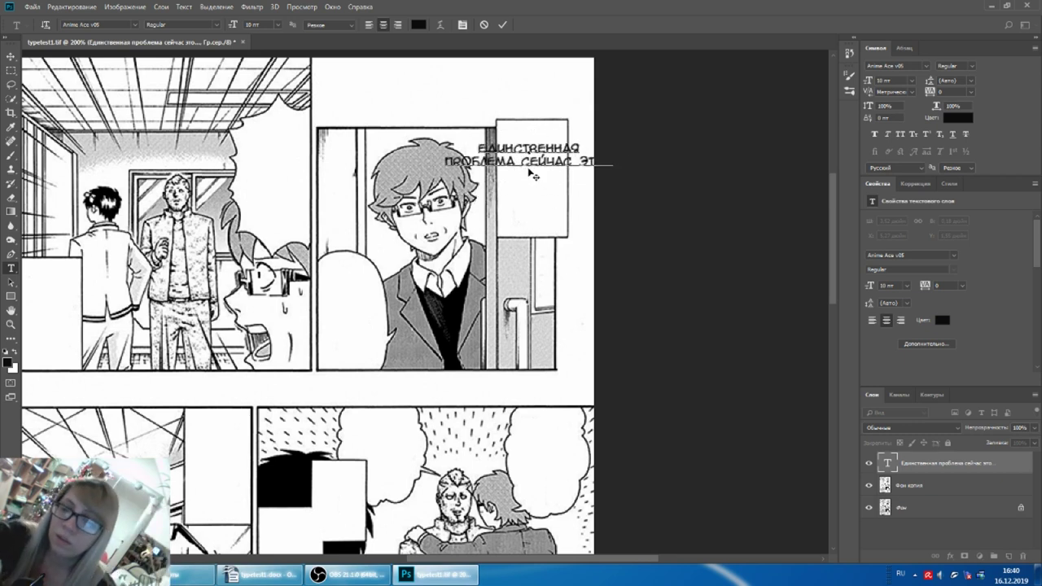
key(Return)
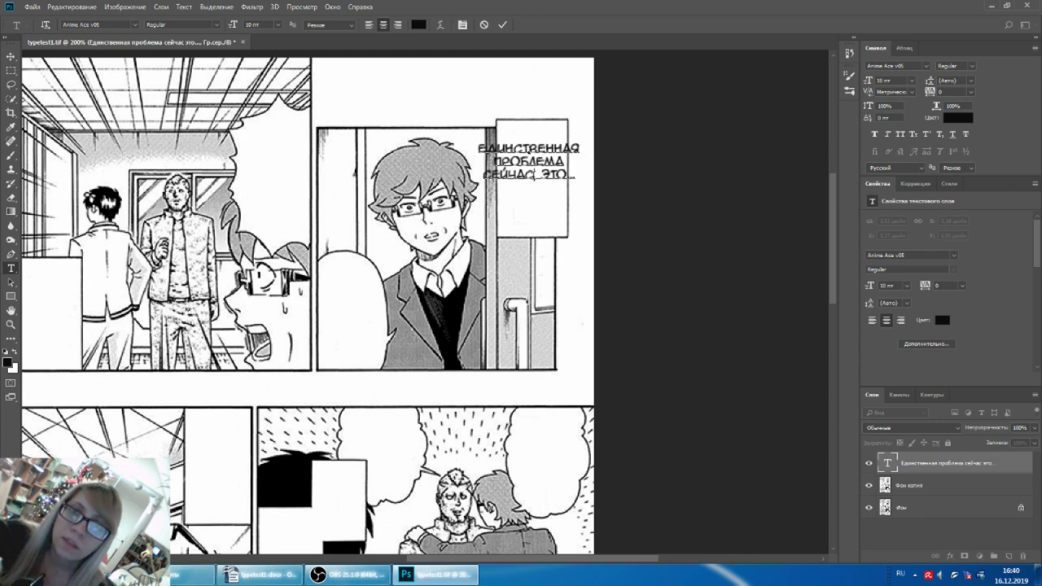
key(Return)
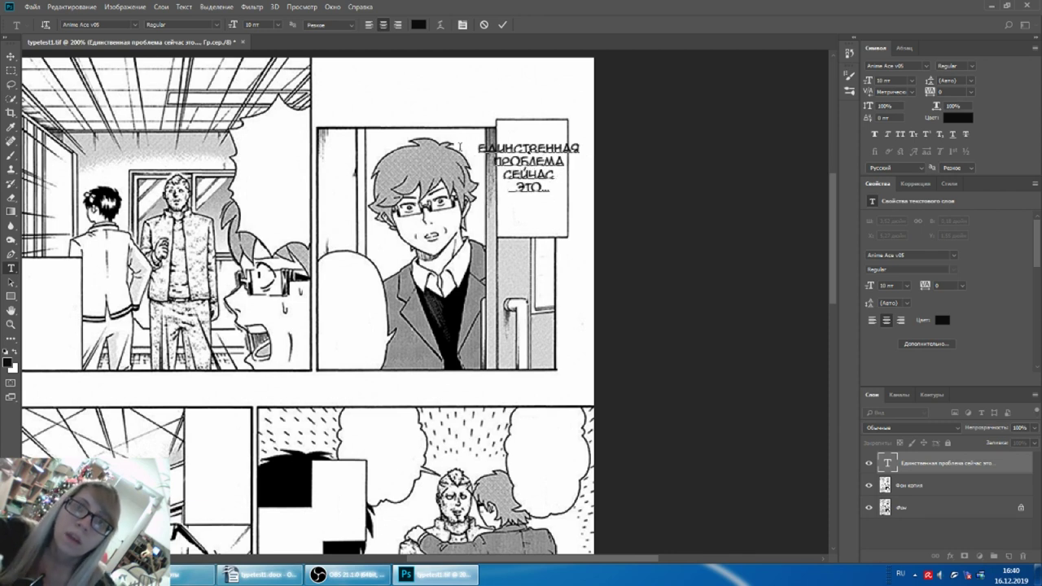
drag(549, 136, 553, 139)
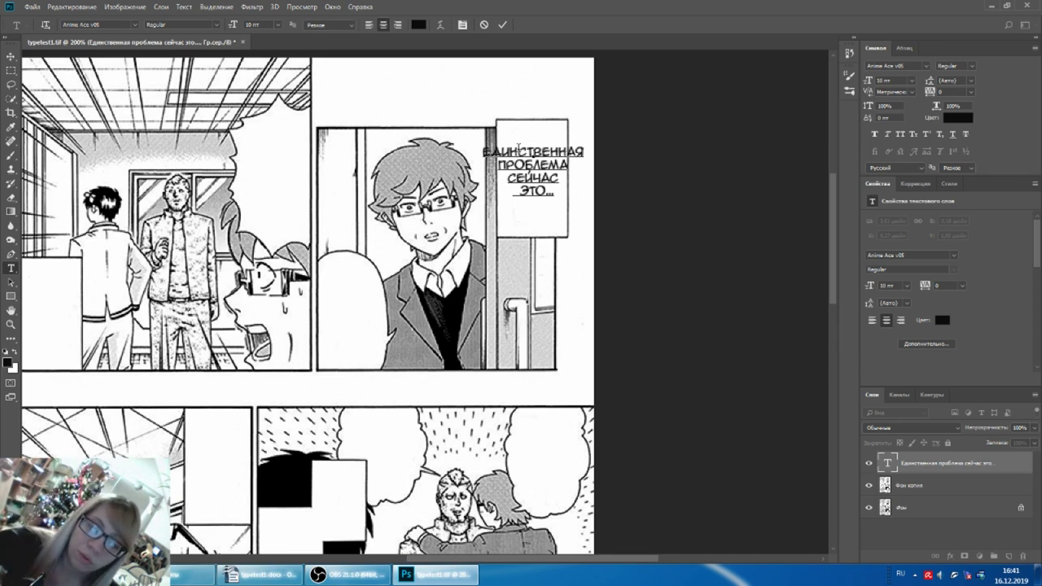
Step: Hyphenate the first word as 'Един-/ственная' and commit the edit
click(519, 149)
text(-)
key(Return)
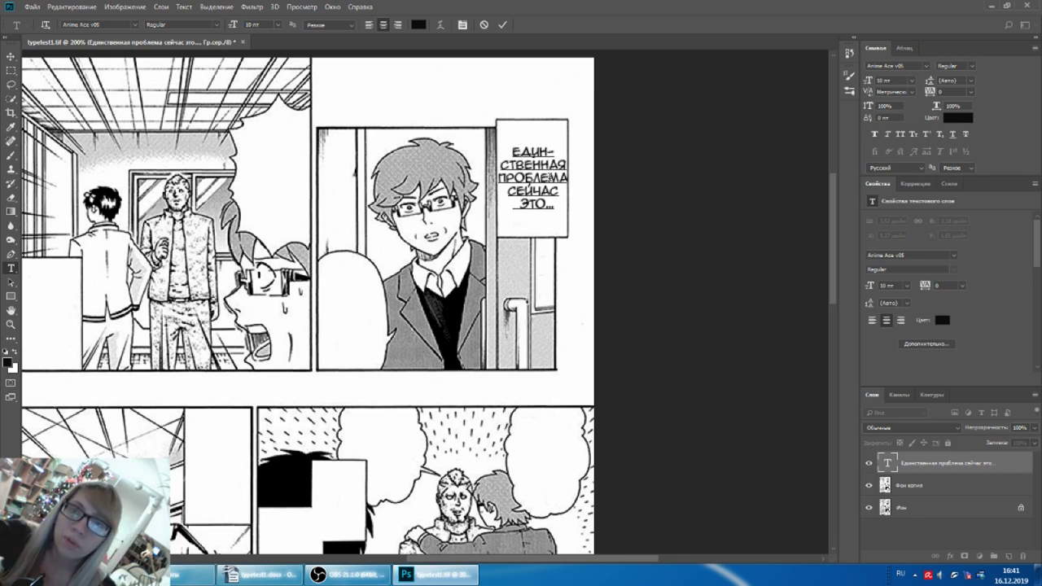
click(584, 200)
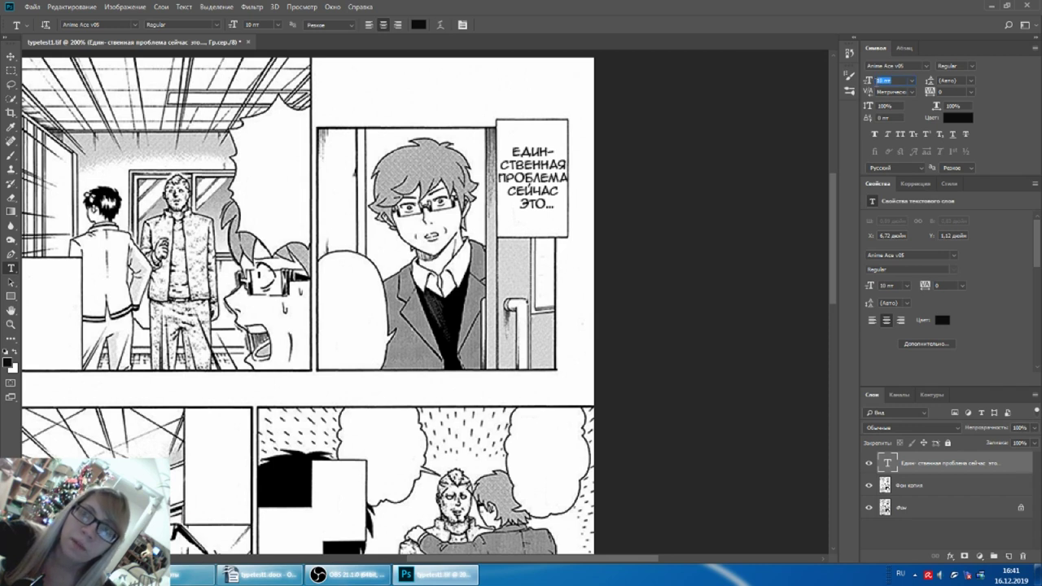
Step: Try hyphenating ПРОБЛЕМА and СТВЕННАЯ with extra line breaks, rejoining НАЯ with ПРОБЛЕ-
click(572, 191)
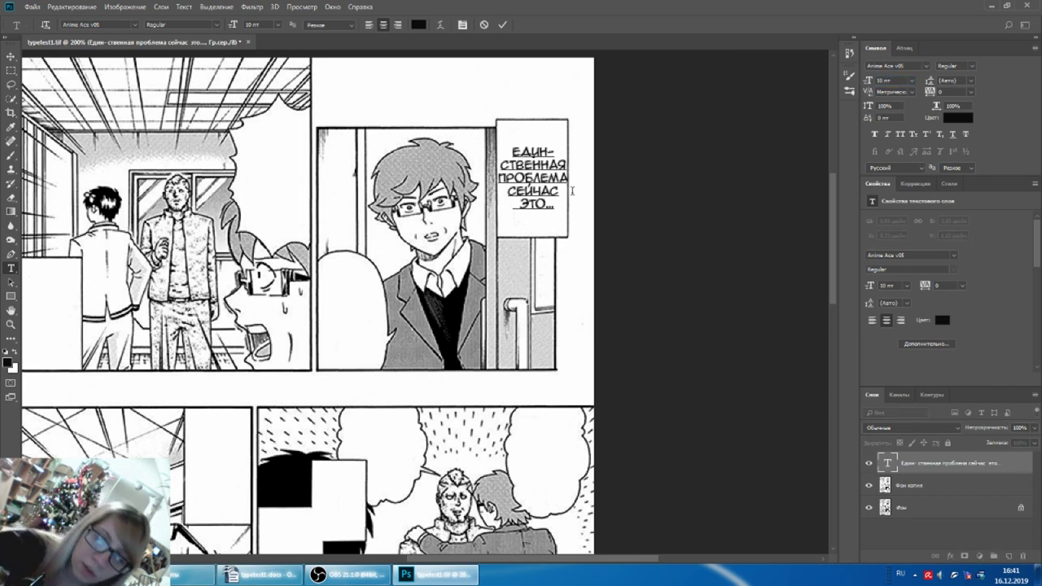
click(551, 178)
text(-)
key(Return)
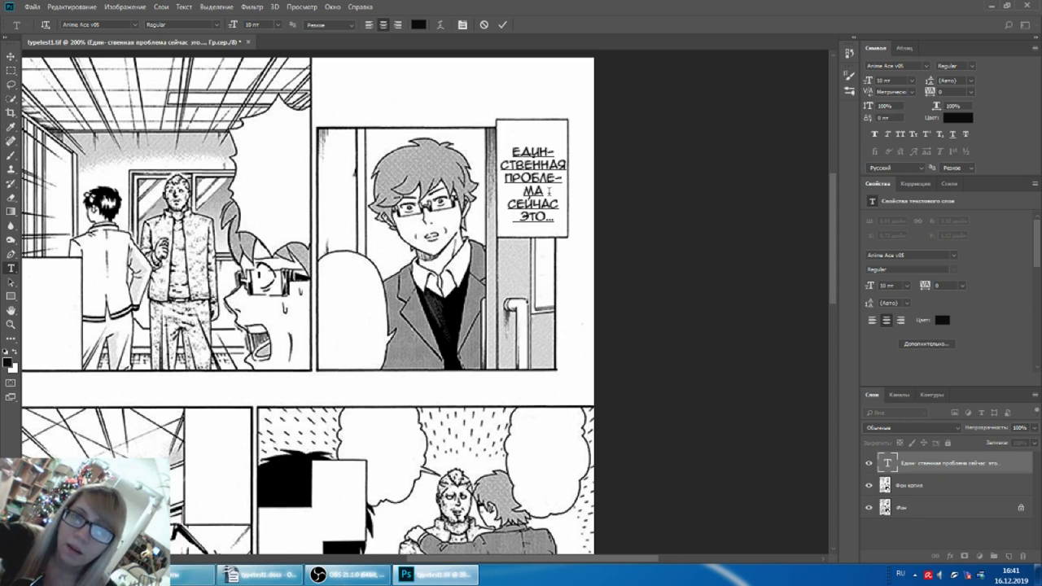
click(540, 165)
text(-)
key(Return)
click(548, 178)
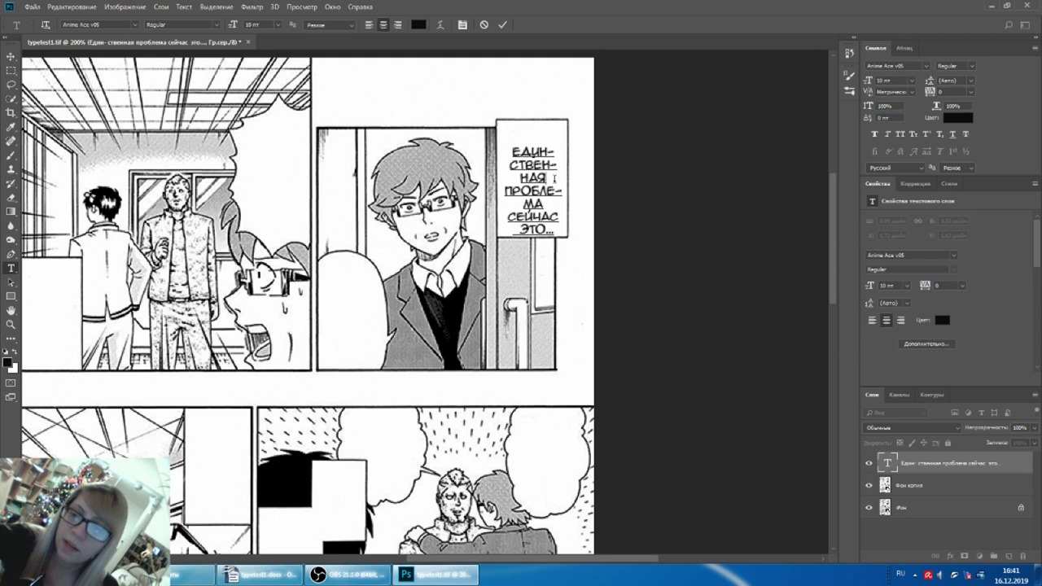
key(Delete)
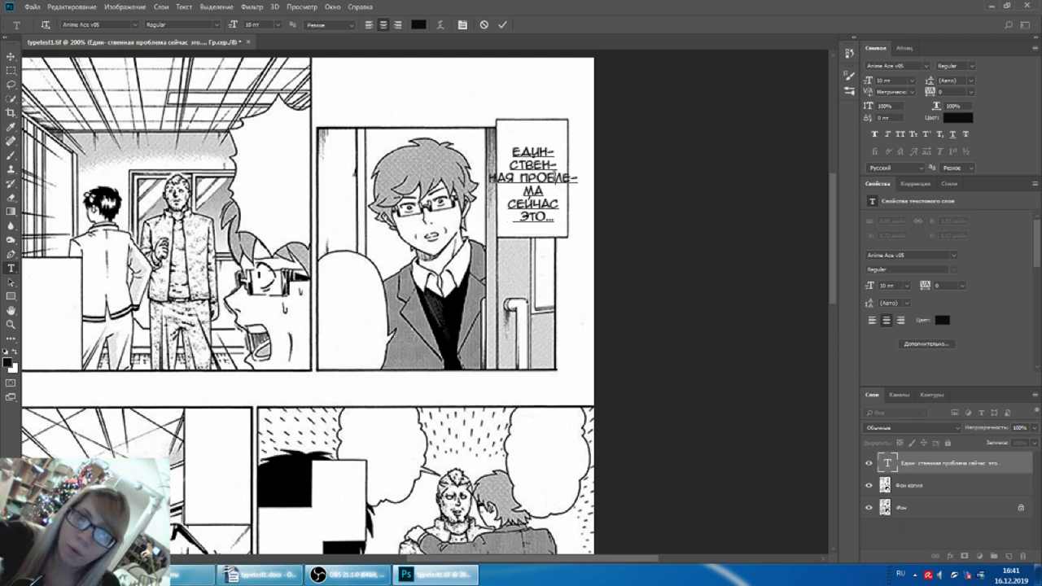
Step: Settle the breaks so the text reads Един-/ственная/про-/блема/сейчас/это…
click(551, 177)
text(-)
key(Return)
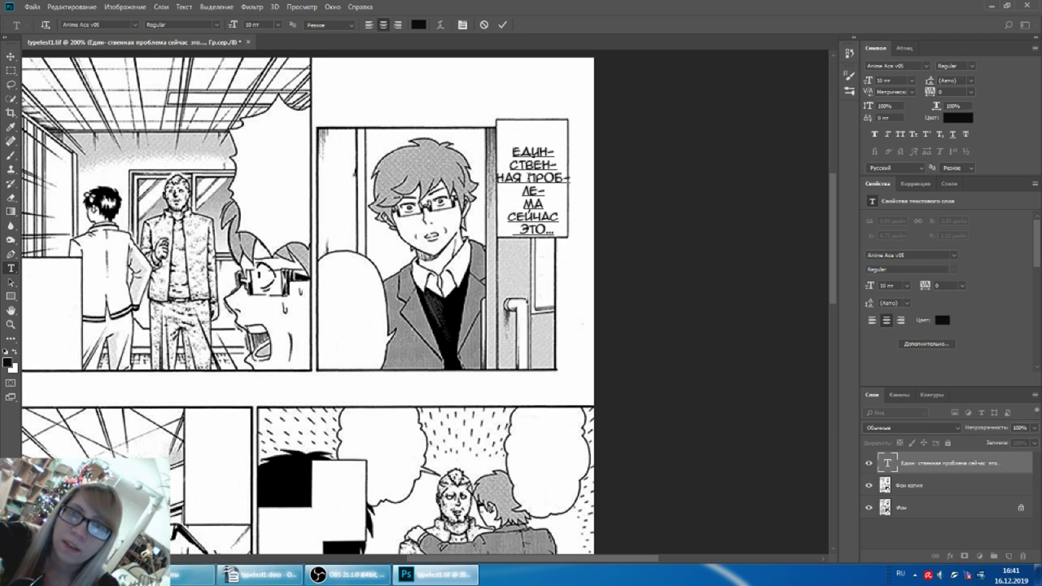
key(BackSpace)
key(BackSpace)
key(Delete)
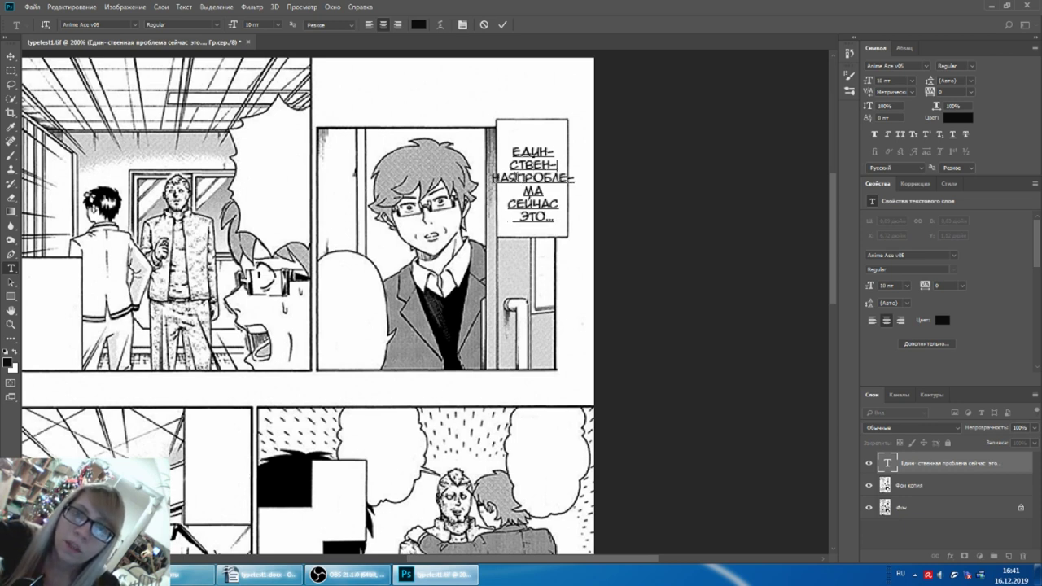
click(553, 164)
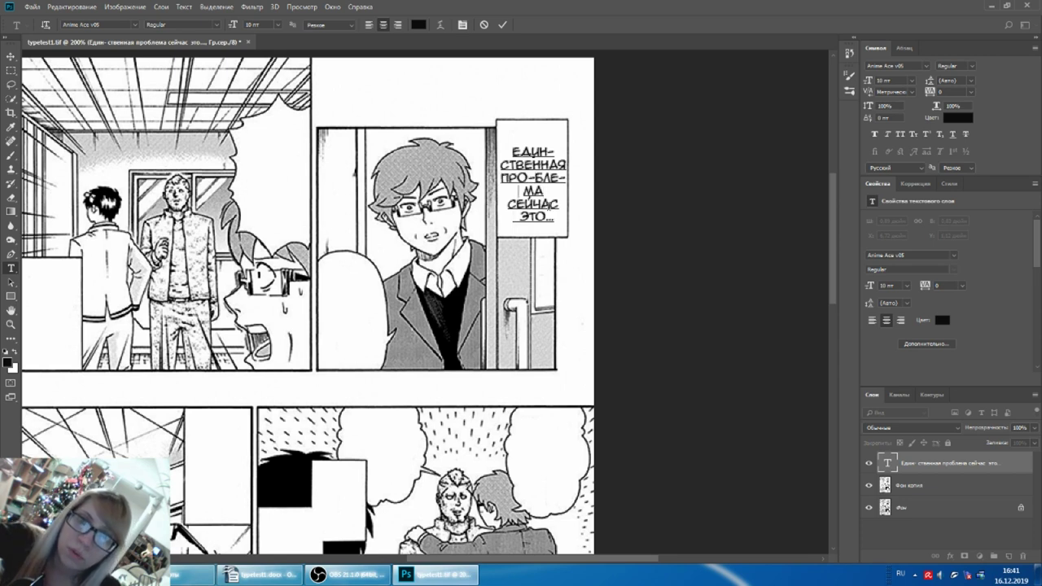
text(-)
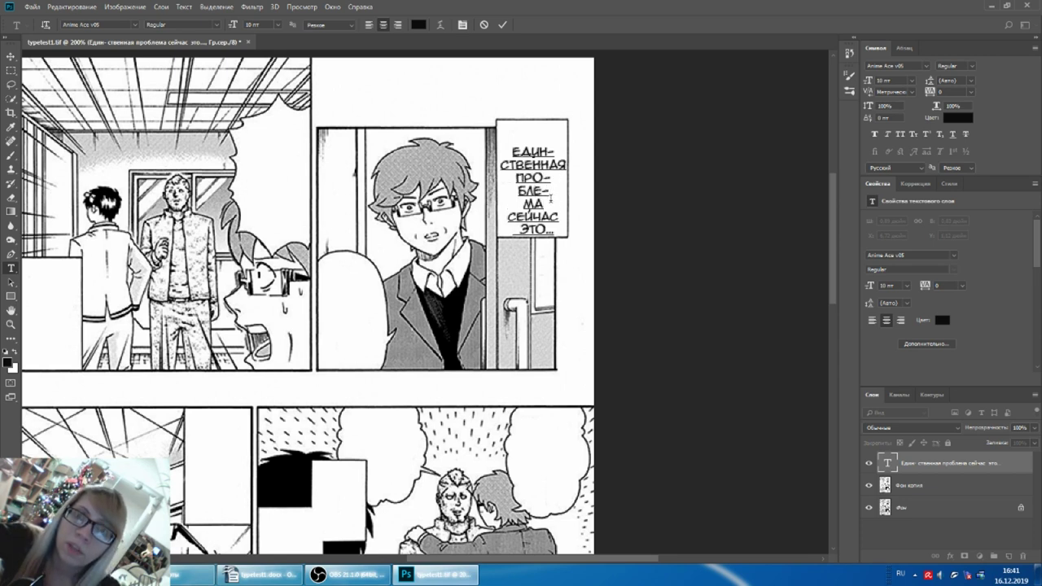
key(BackSpace)
key(BackSpace)
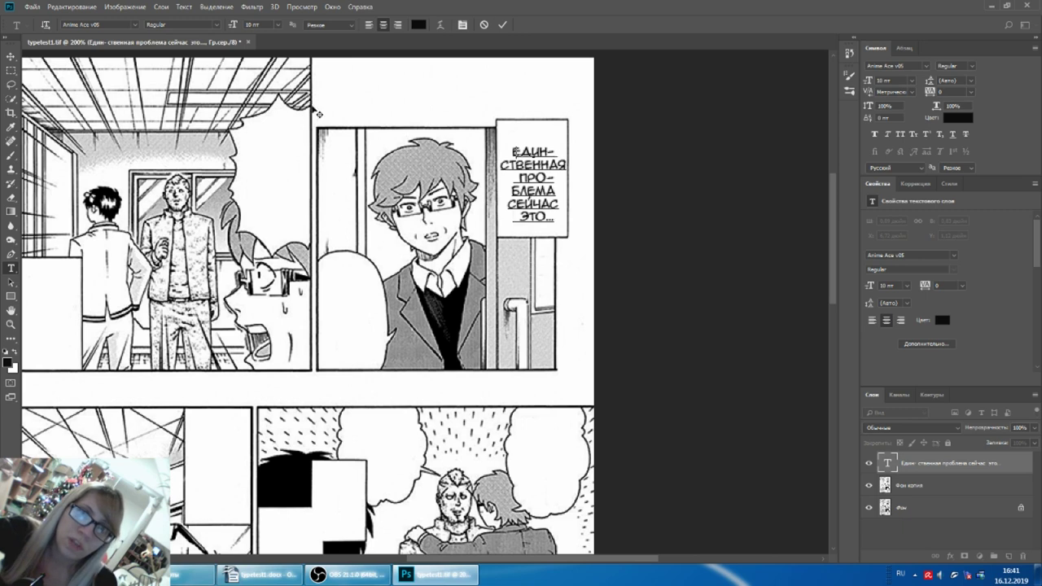
Step: Commit the text and nudge the block slightly higher inside the box
key(ctrl+Return)
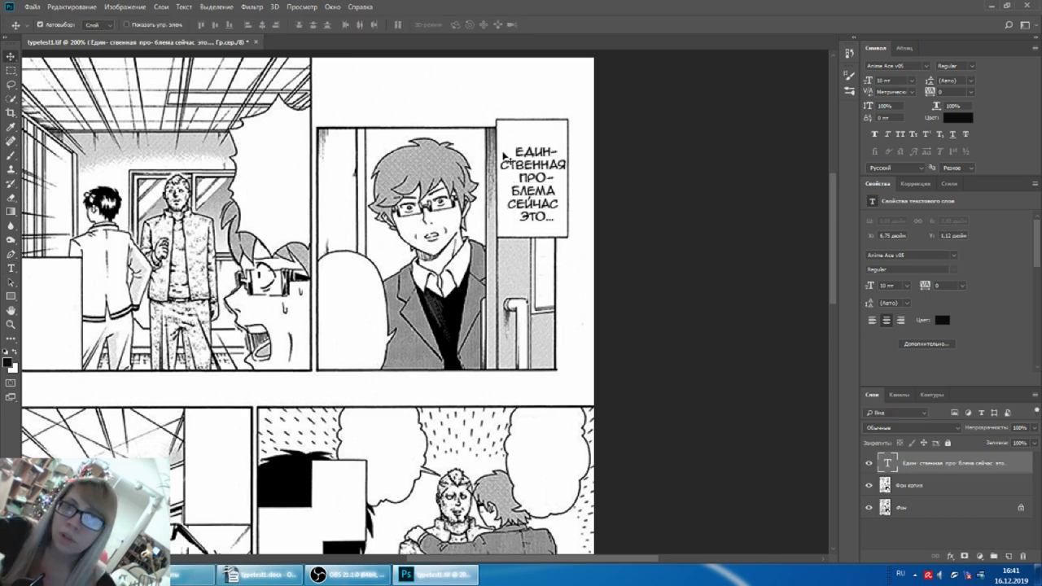
drag(547, 191, 544, 188)
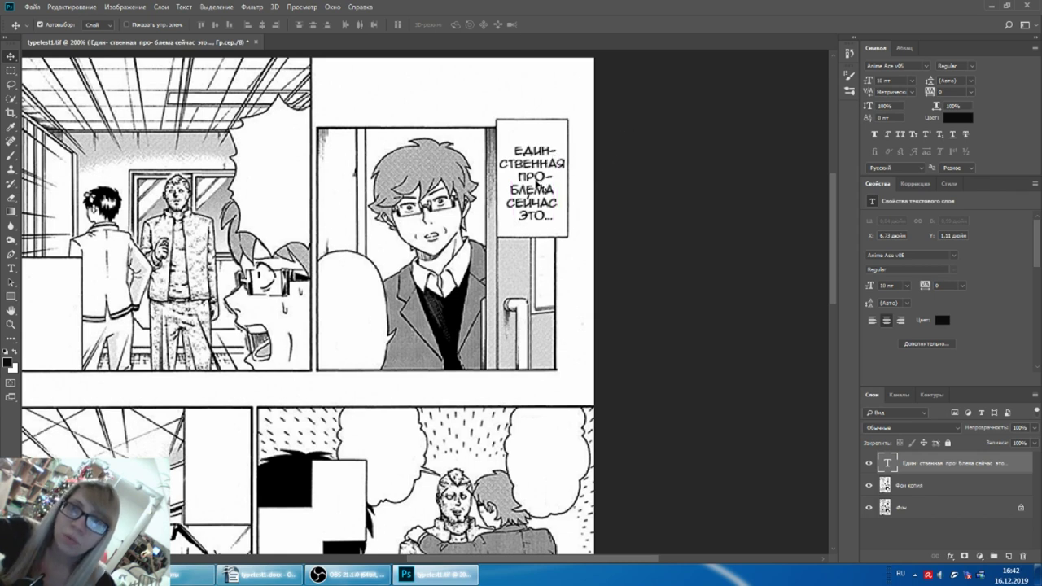
drag(547, 184, 546, 177)
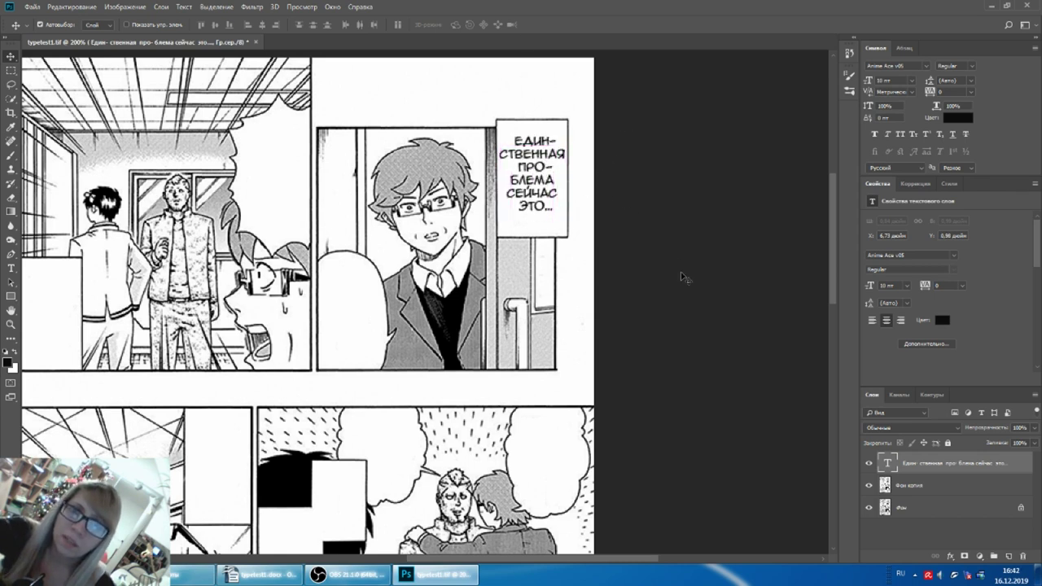
scroll(586, 163, up, 2)
drag(538, 168, 539, 173)
scroll(649, 231, down, 3)
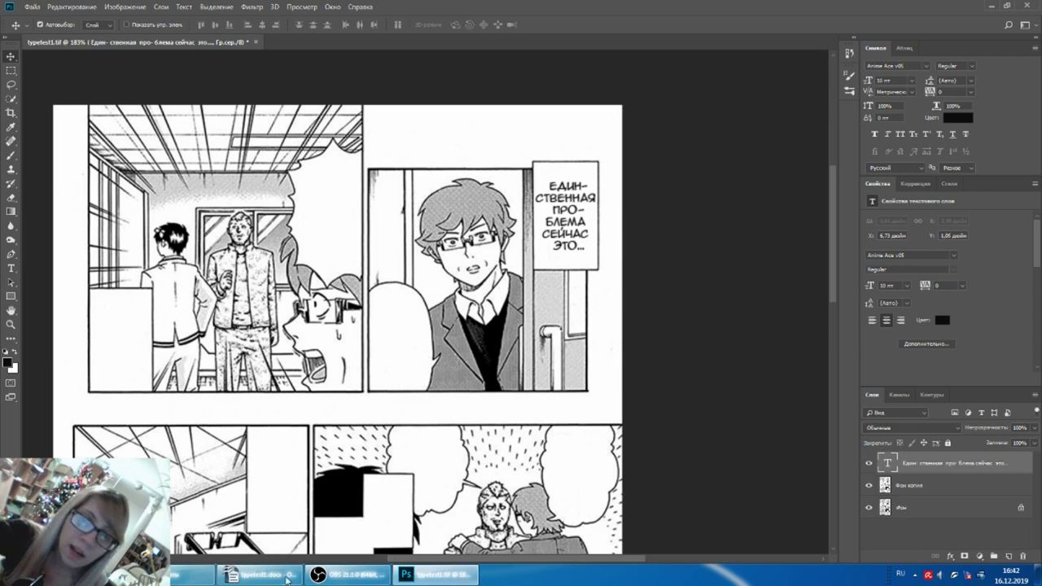
Step: Select the line 'Кусуо, как долго ты ещё собираешься сидеть в туалете?' in the Writer script
click(261, 575)
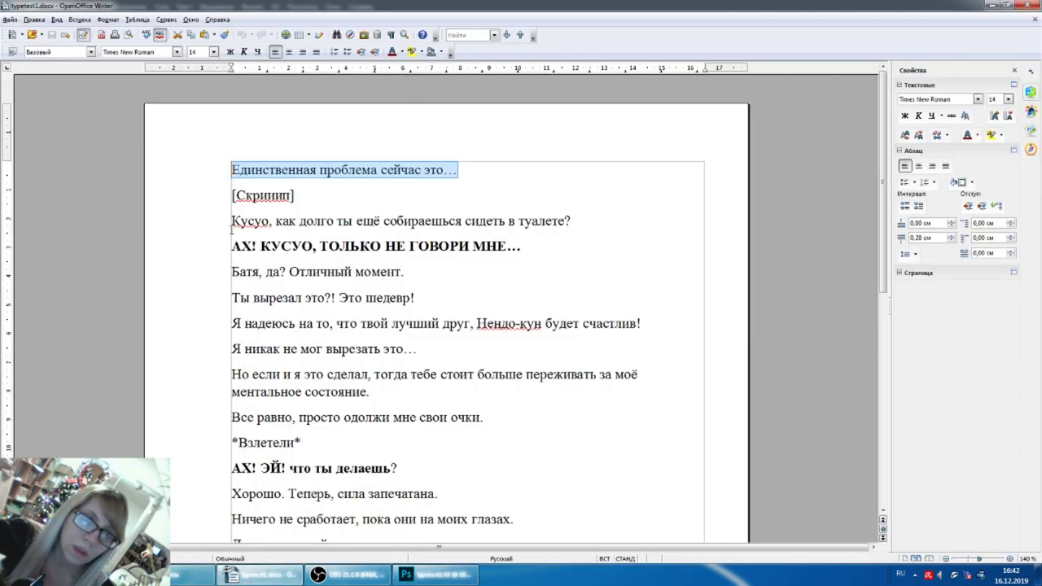
drag(231, 220, 571, 220)
key(ctrl+c)
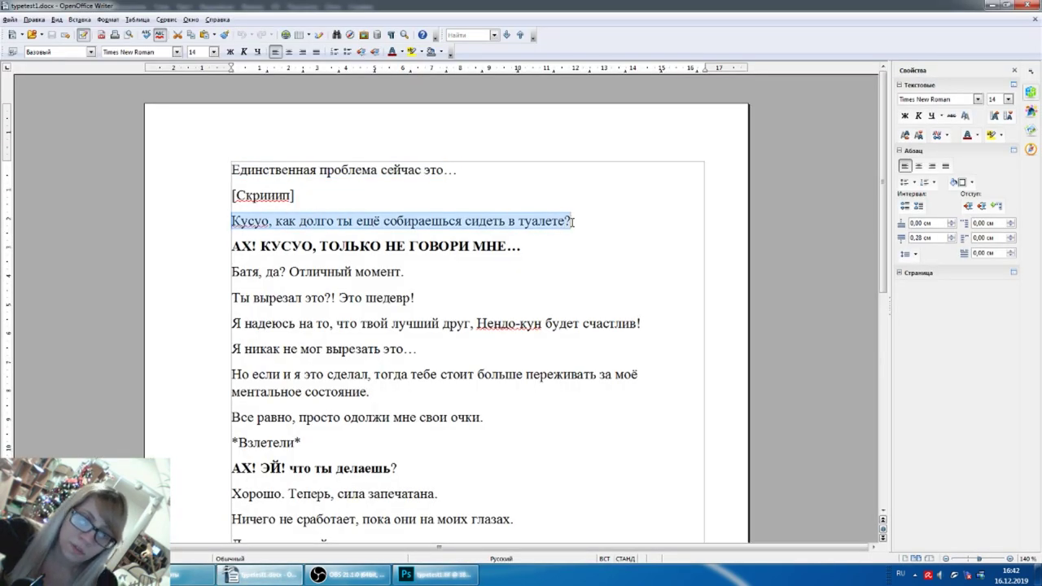
click(435, 575)
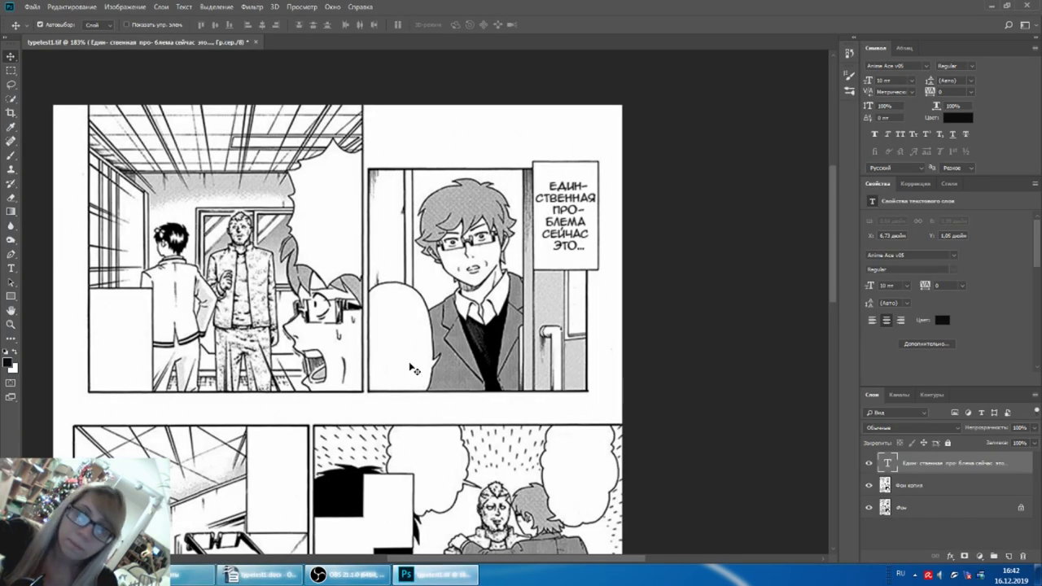
Step: Paste the Кусуо question as a new text layer in the left white bubble
click(11, 268)
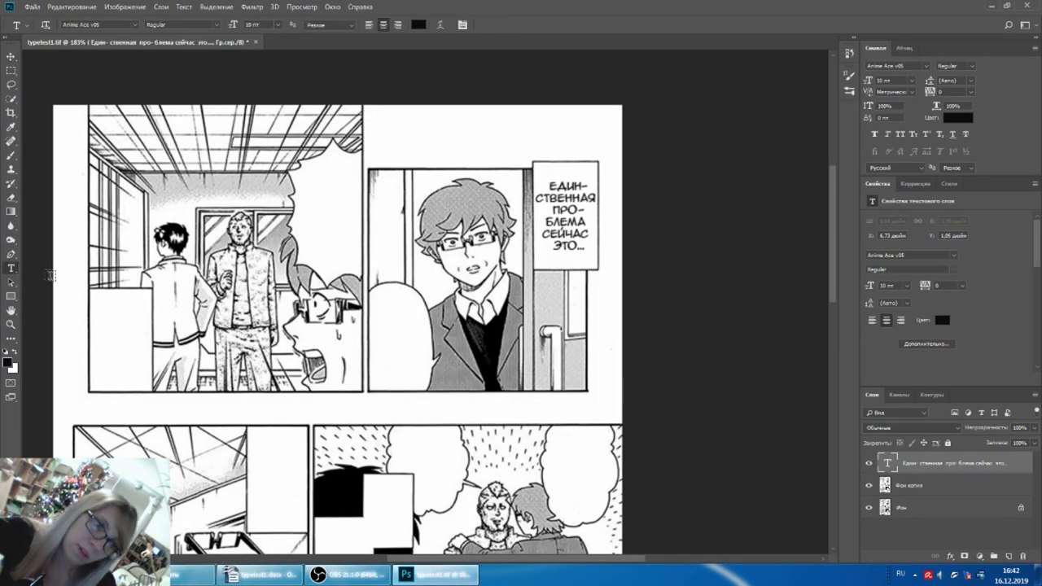
click(388, 330)
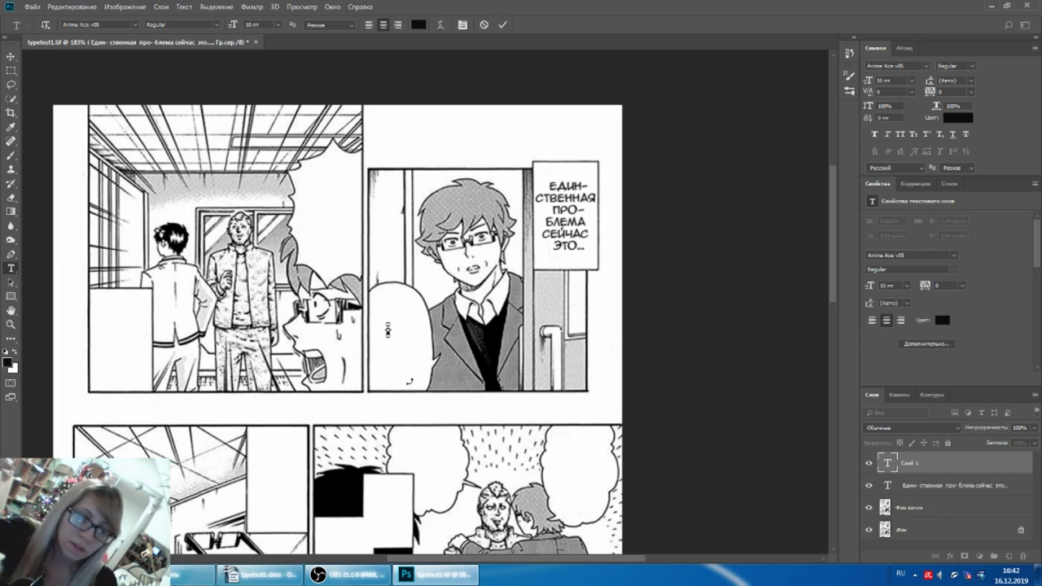
key(ctrl+v)
click(928, 455)
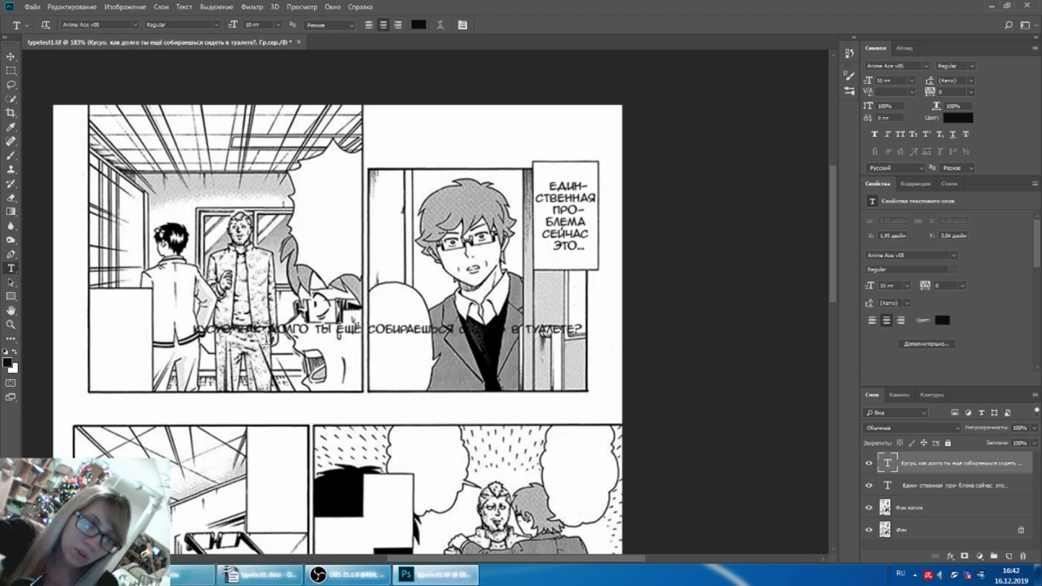
Step: Break the question into short lines, putting долго, ты ещё, собираешься and туалете? on their own lines
click(269, 332)
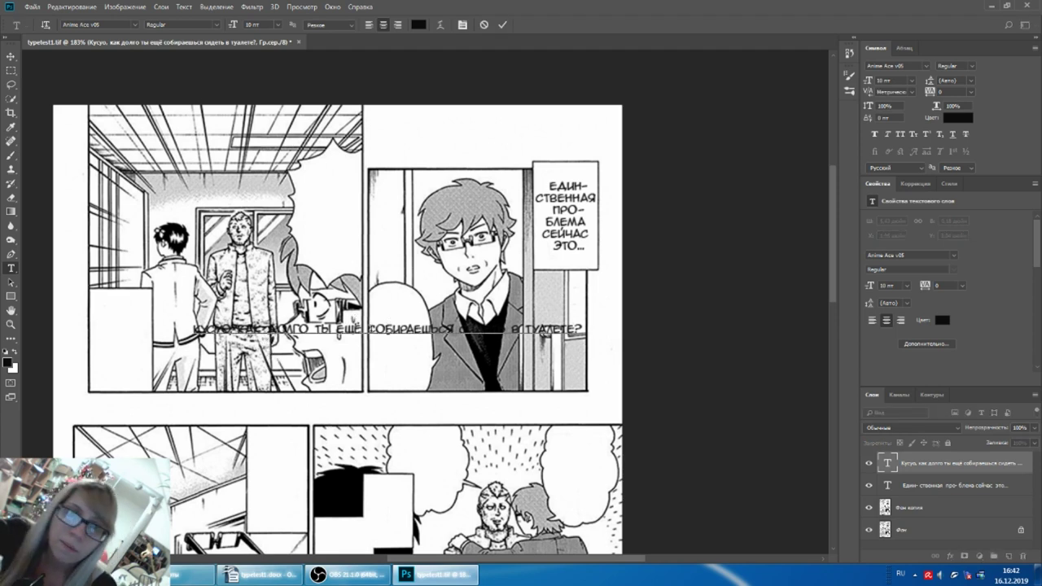
key(Return)
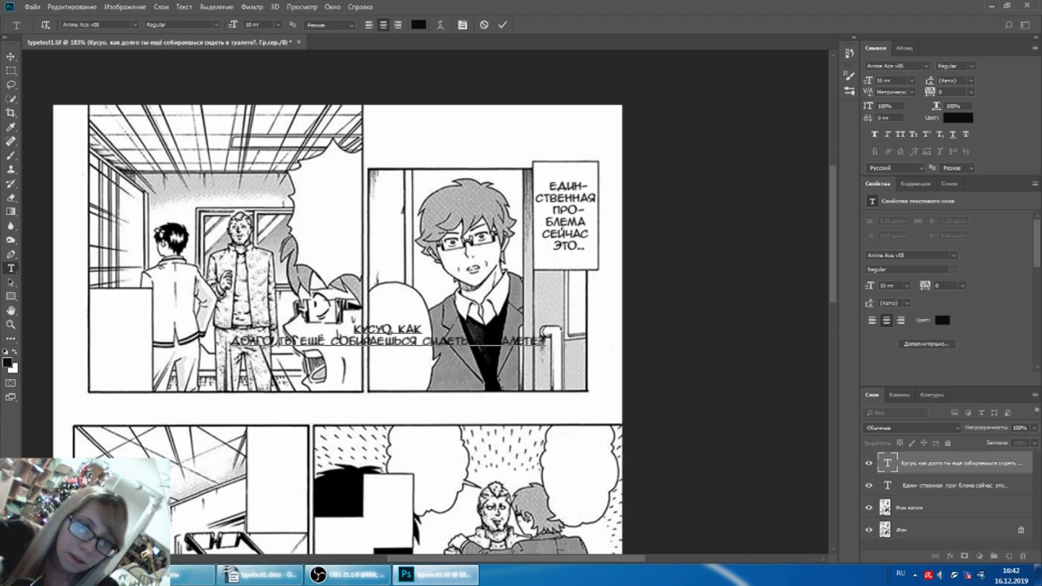
key(Return)
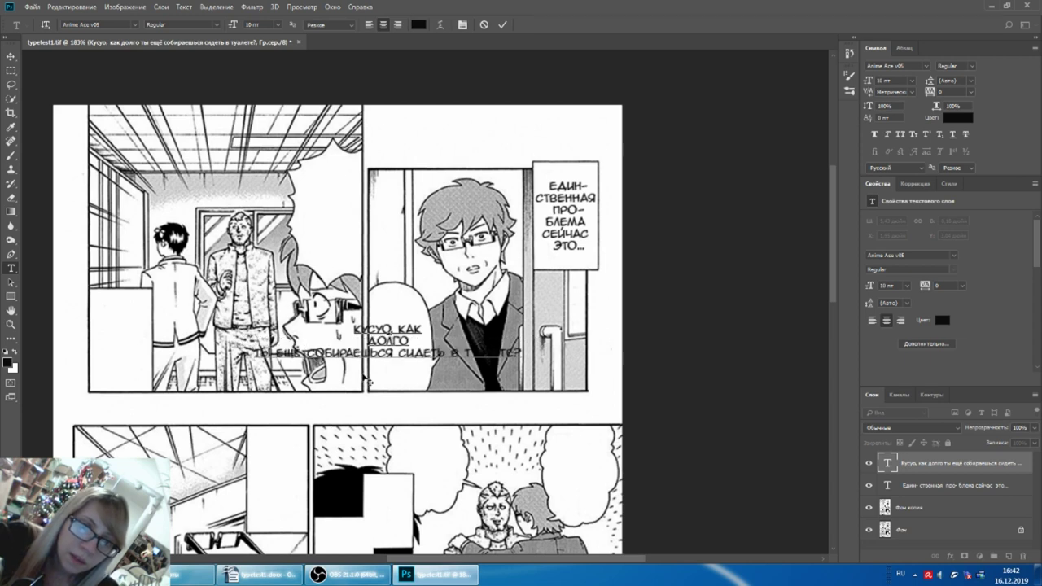
key(Return)
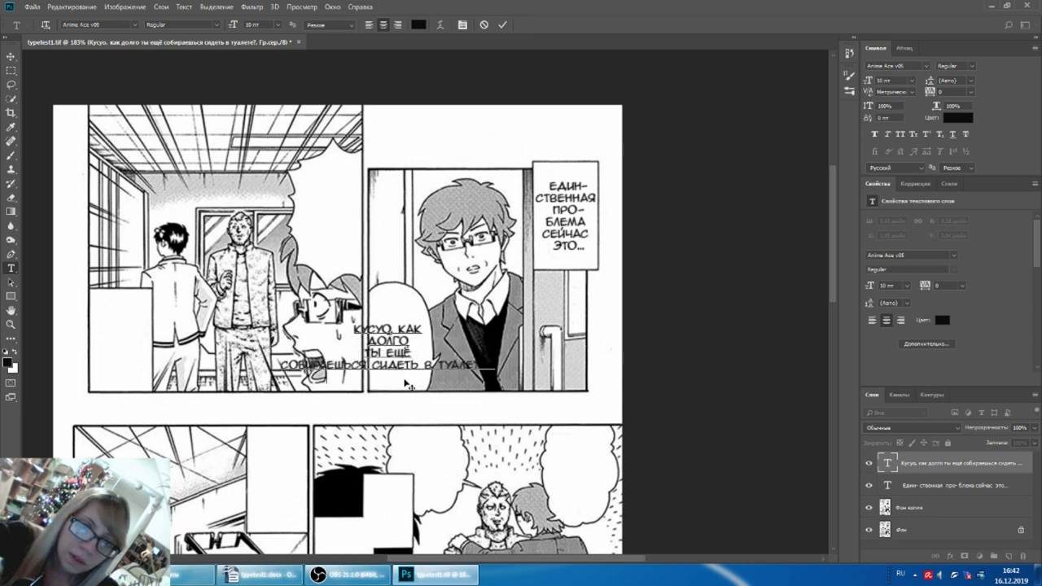
key(Return)
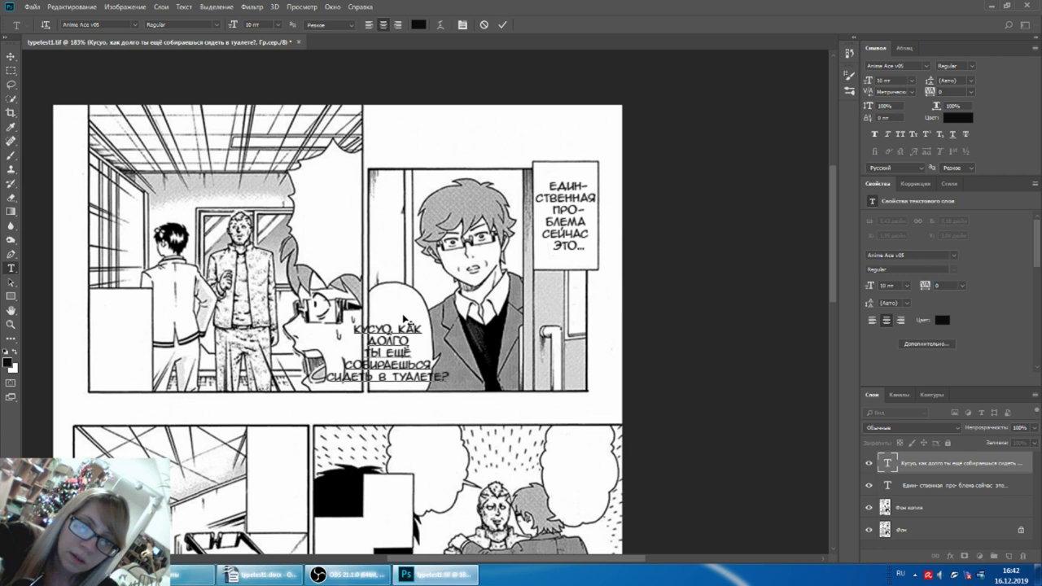
key(Return)
Step: Hyphenate Ку-/суо and собира-/ешься, then commit the bubble text
click(360, 328)
text(-)
key(Return)
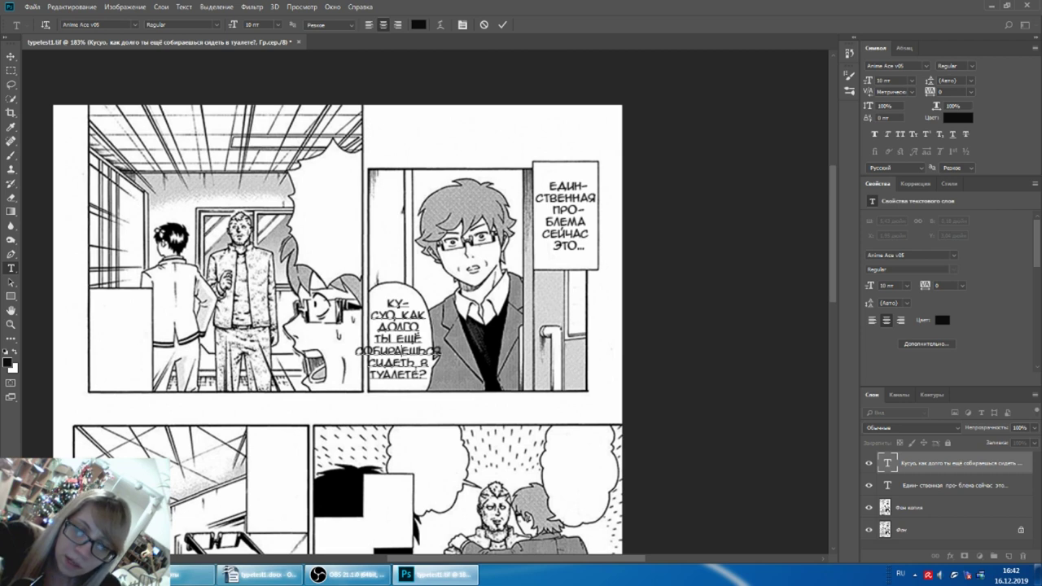
click(400, 351)
text(-)
key(Return)
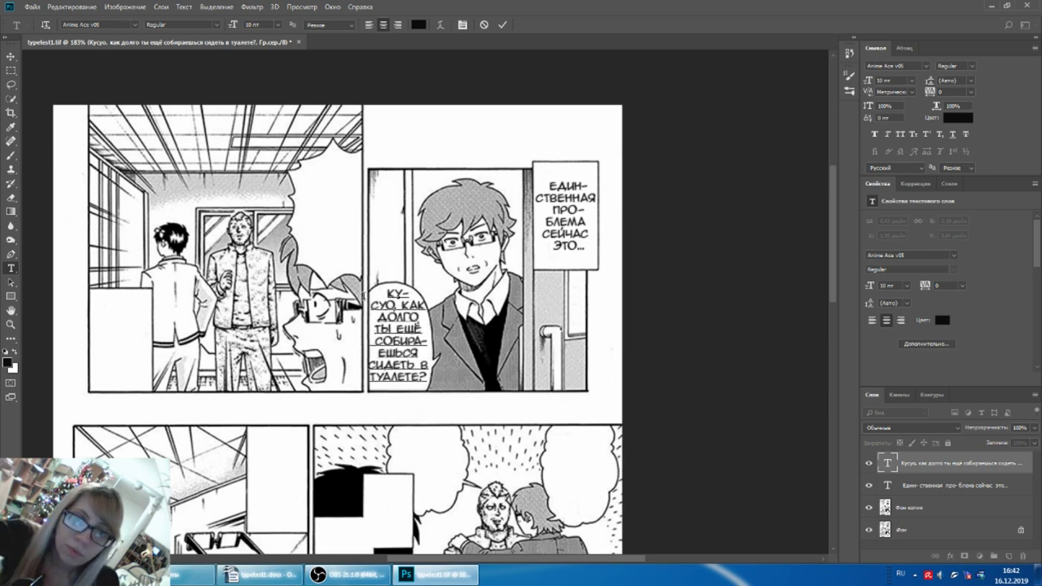
key(Down)
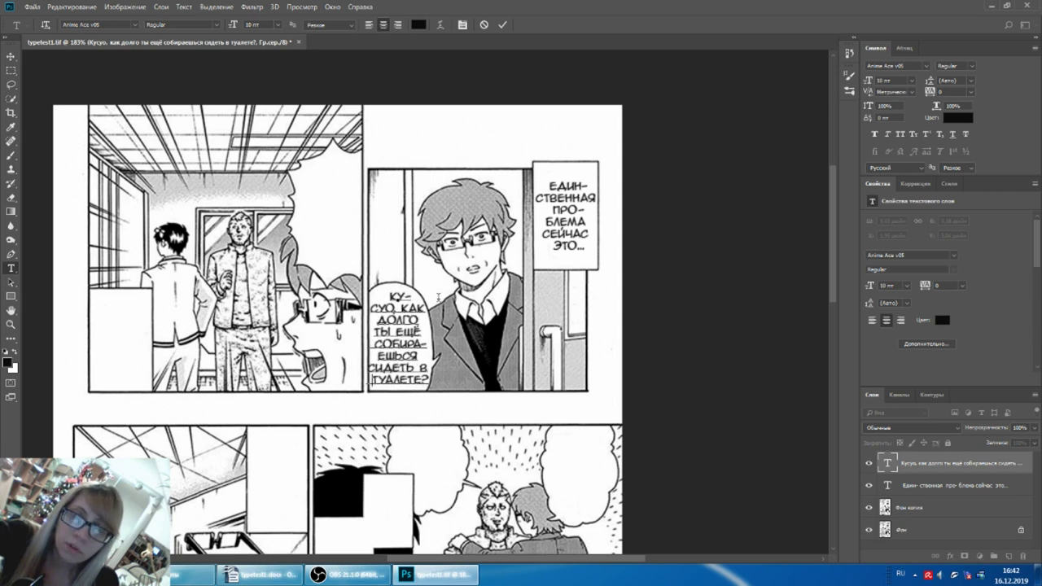
click(931, 476)
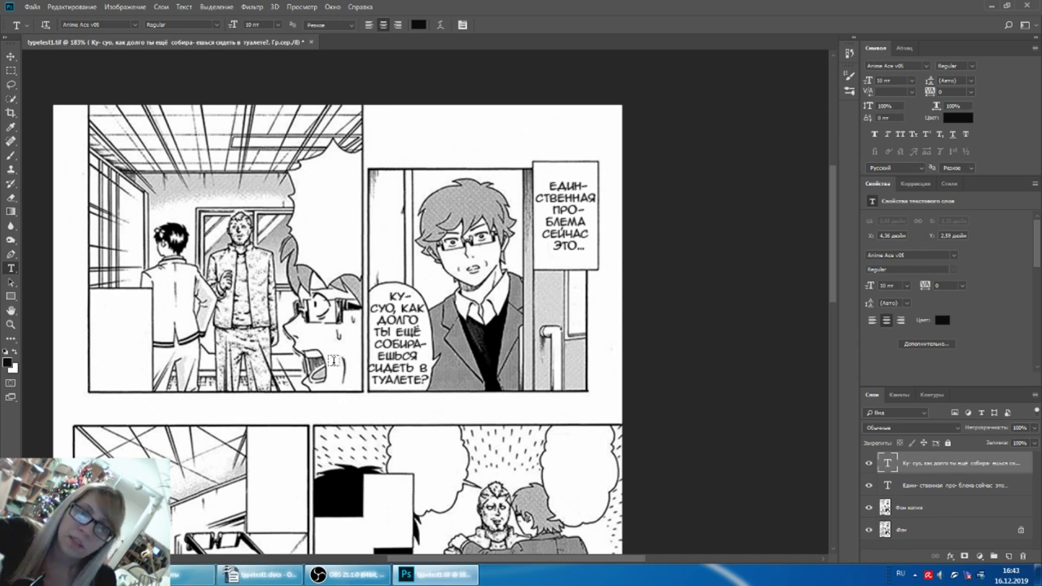
Step: Set both Russian text layers to 8 pt
ctrl+click(916, 489)
click(886, 80)
text(8)
key(Return)
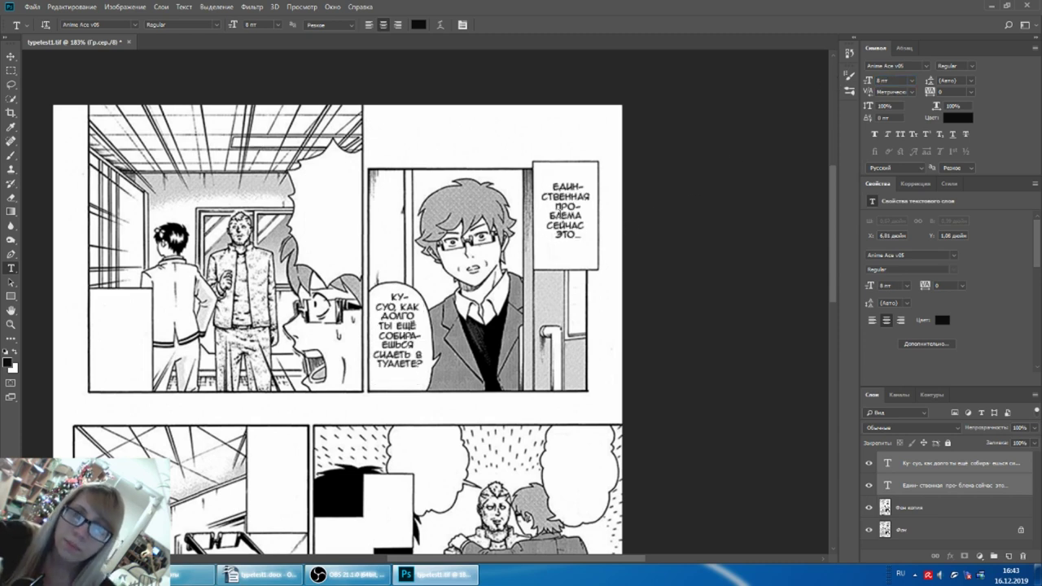
Step: Rejoin ПРОБЛЕМА on one line and move the narration text lower in its box
click(580, 219)
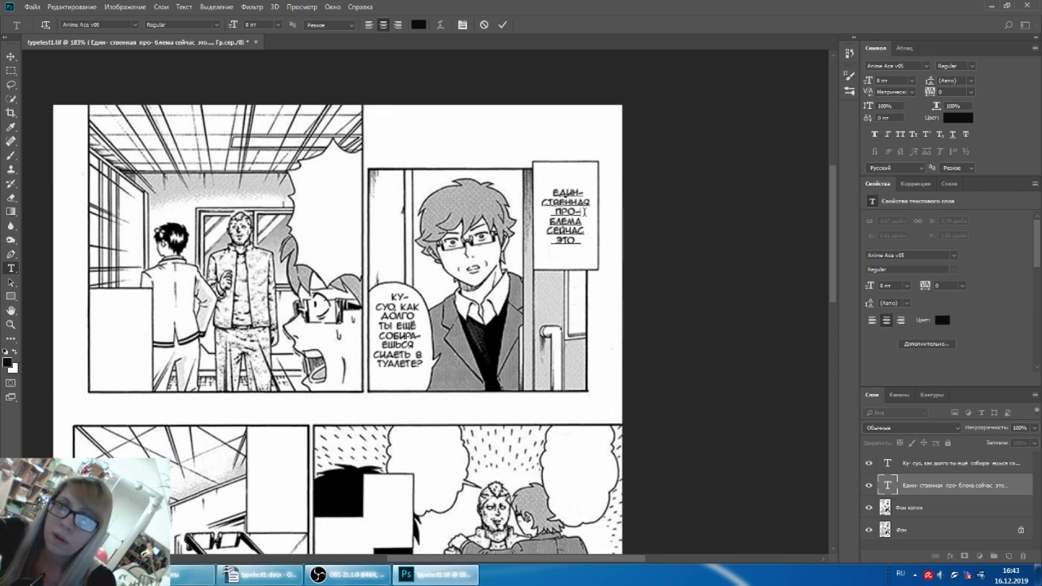
key(BackSpace)
key(Delete)
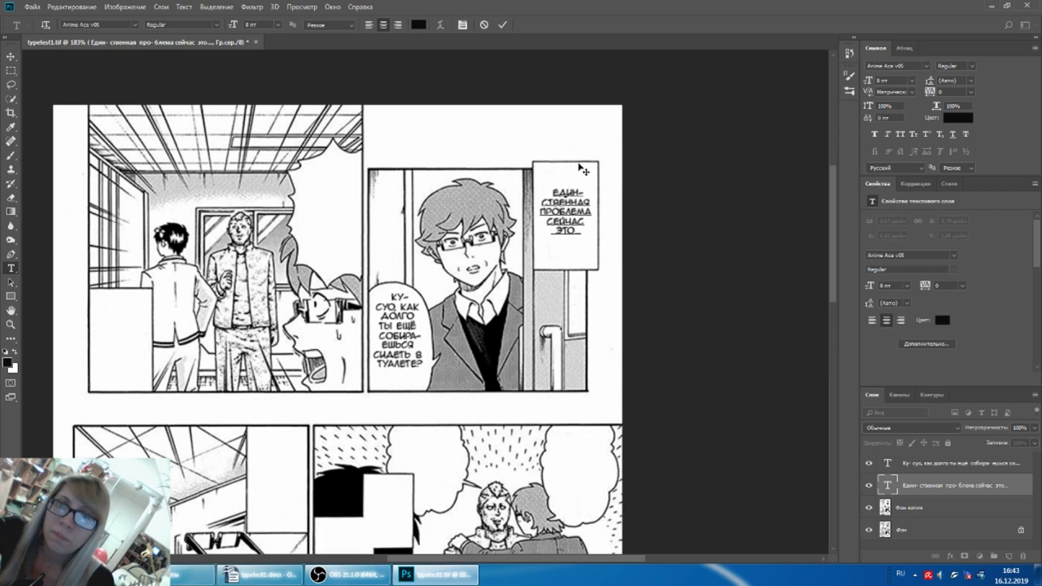
drag(583, 169, 582, 178)
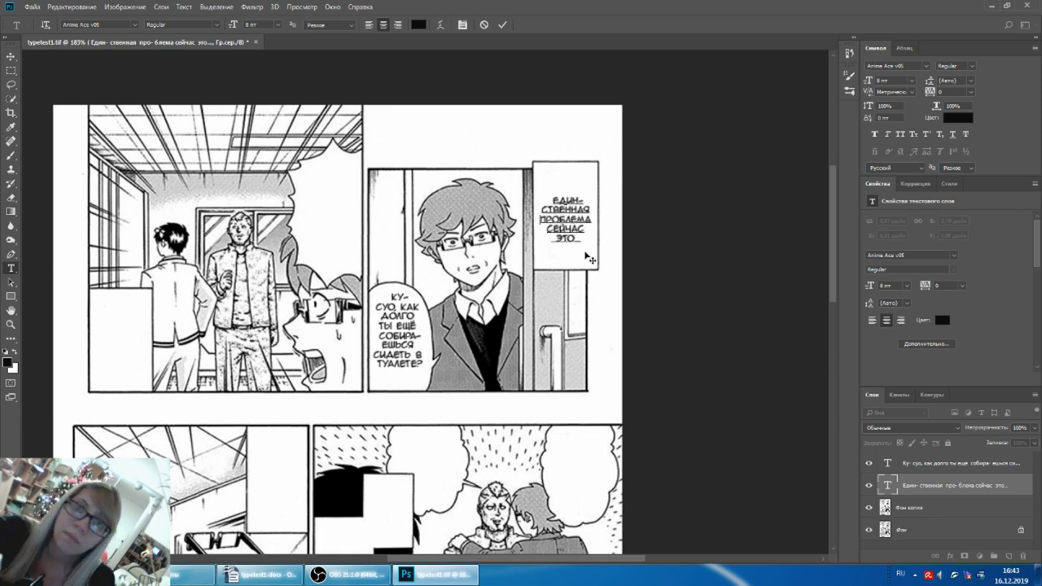
key(ctrl+Return)
Step: Shift the Ку-суо text down about a line inside its bubble
click(383, 310)
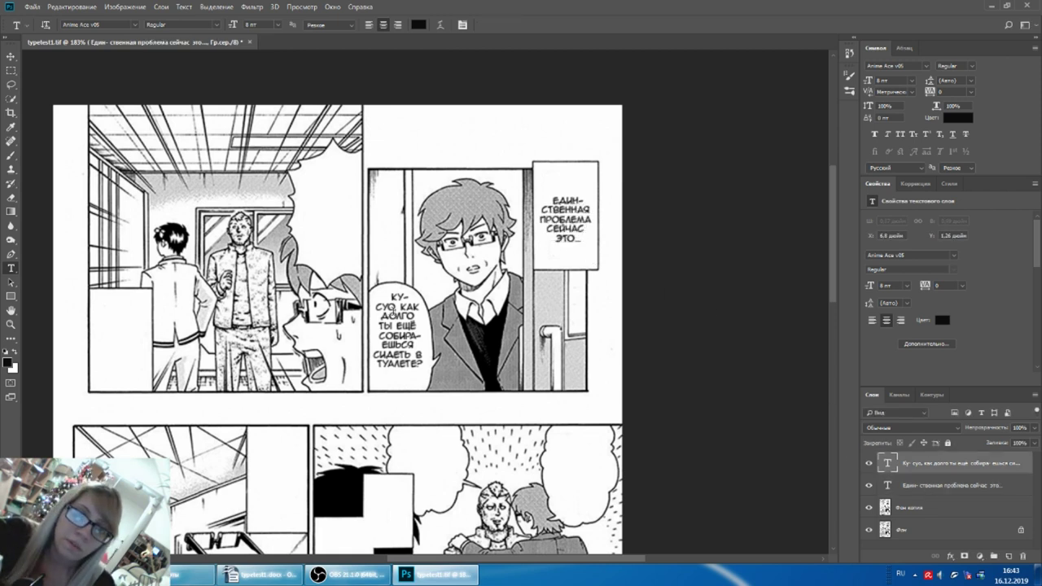
key(Return)
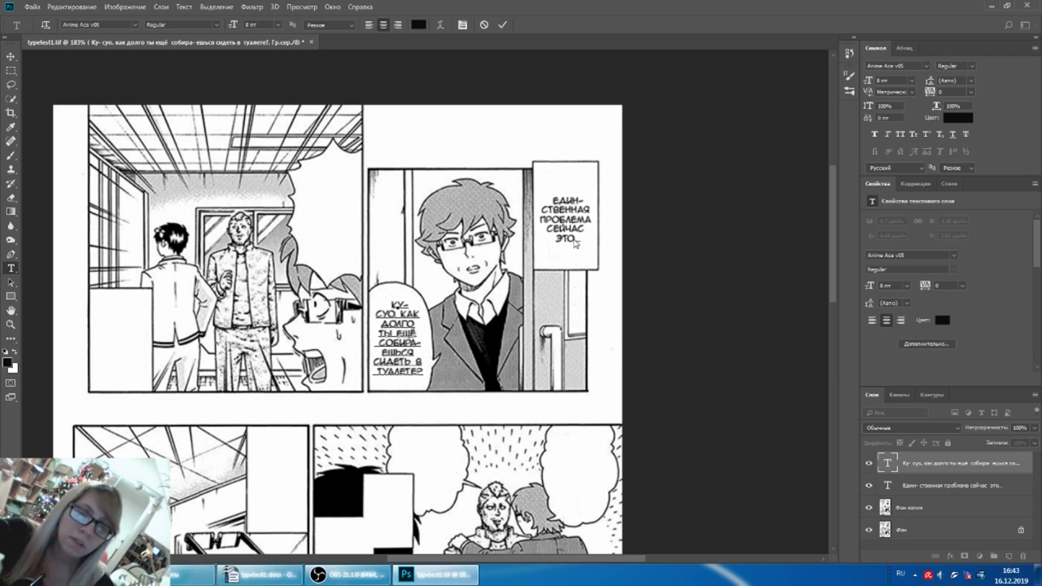
click(985, 472)
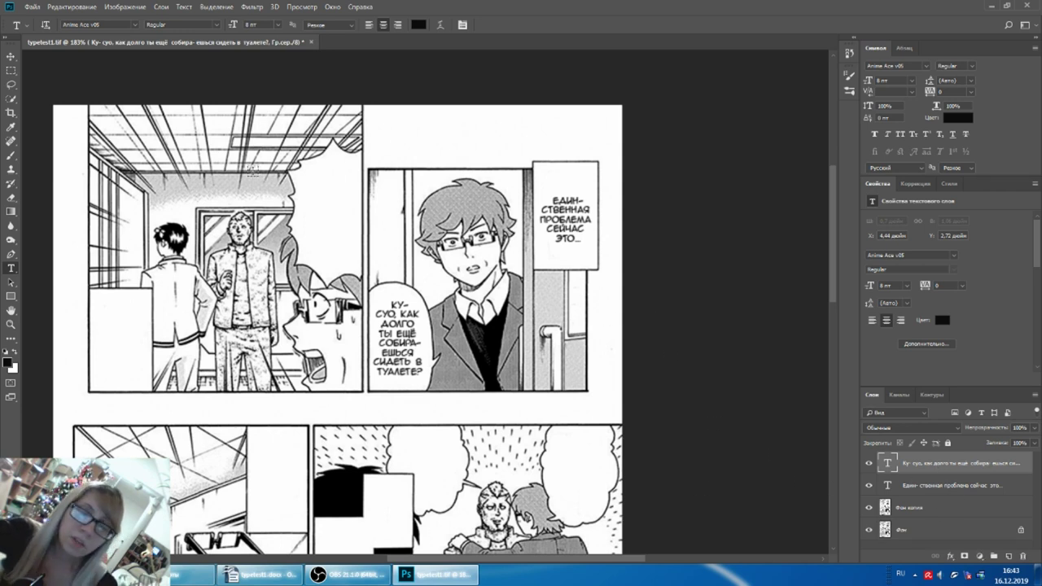
Step: Toggle the Фон копия layer off and on to compare with the Japanese original, then view the VK style guide
click(868, 507)
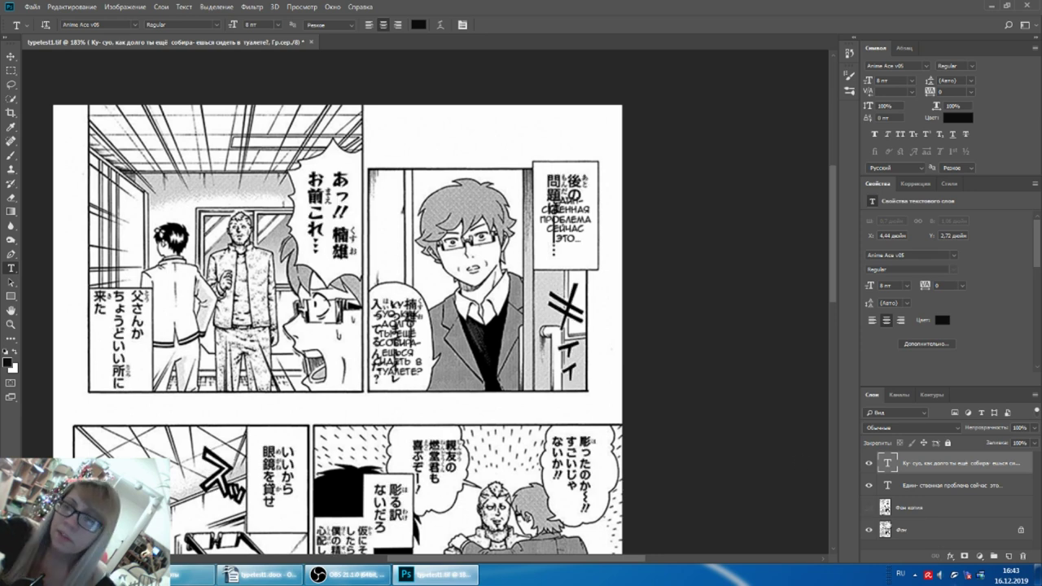
click(868, 507)
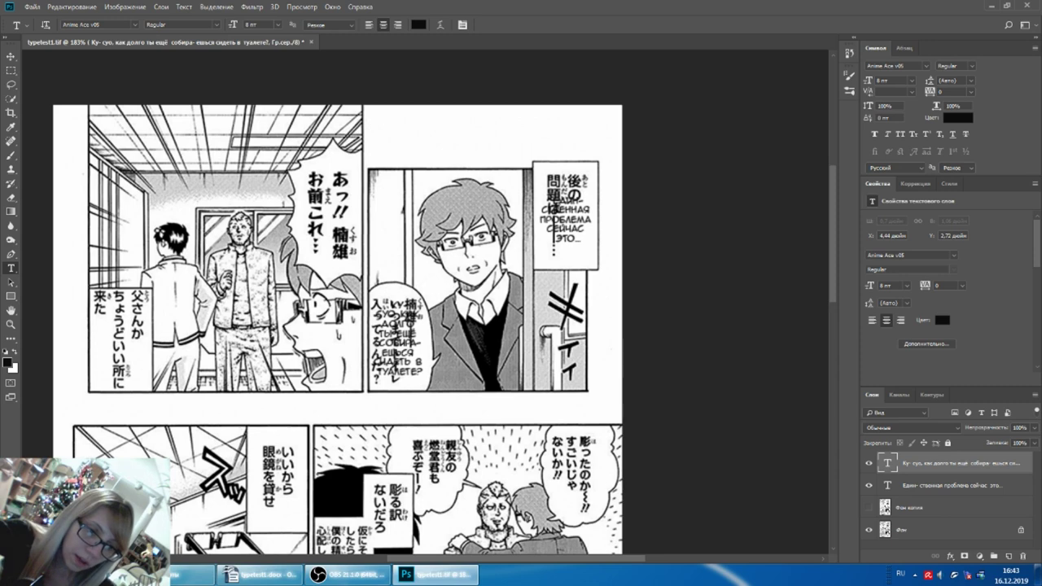
key(alt+Tab)
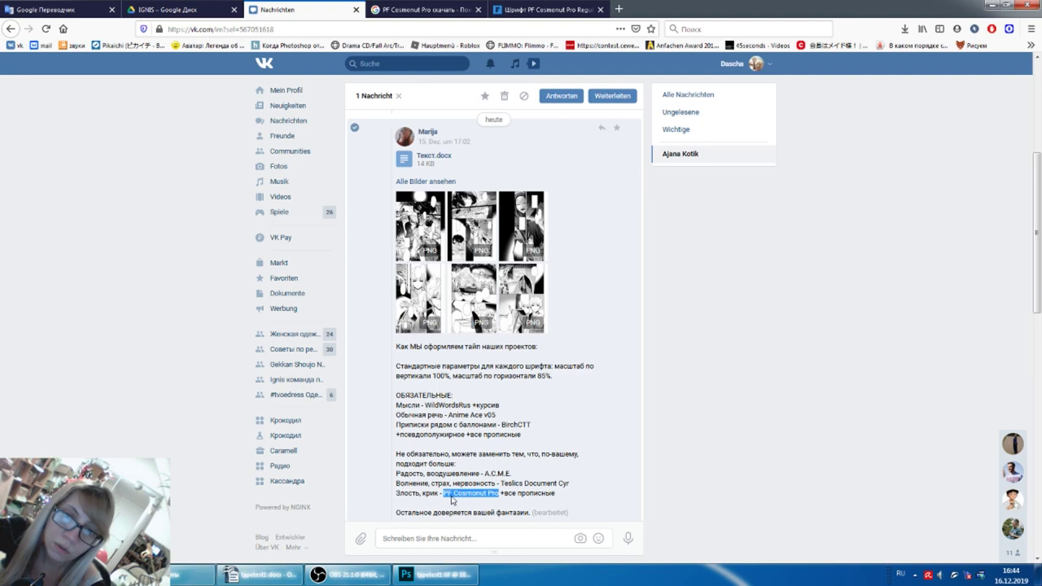
Step: Check the VK style guide, then copy 'АХ! КУСУО, ТОЛЬКО НЕ ГОВОРИ МНЕ…' from the Writer script
click(456, 499)
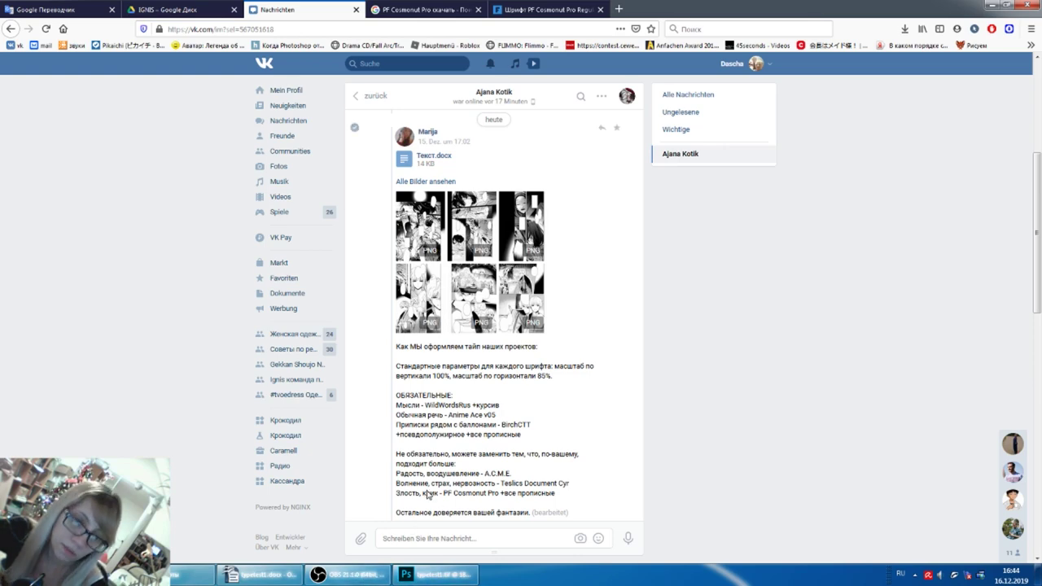
click(349, 574)
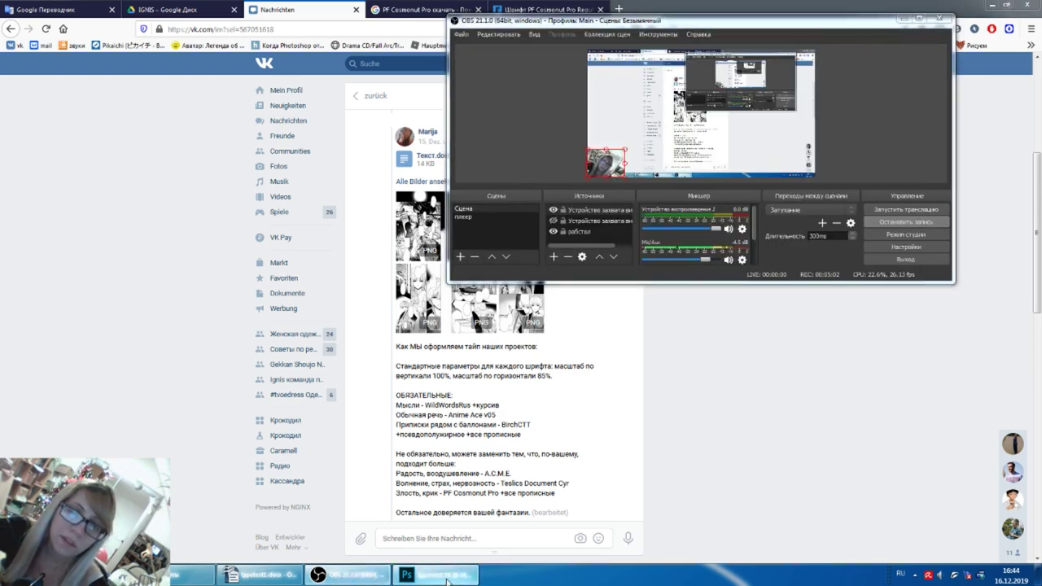
click(446, 581)
click(260, 575)
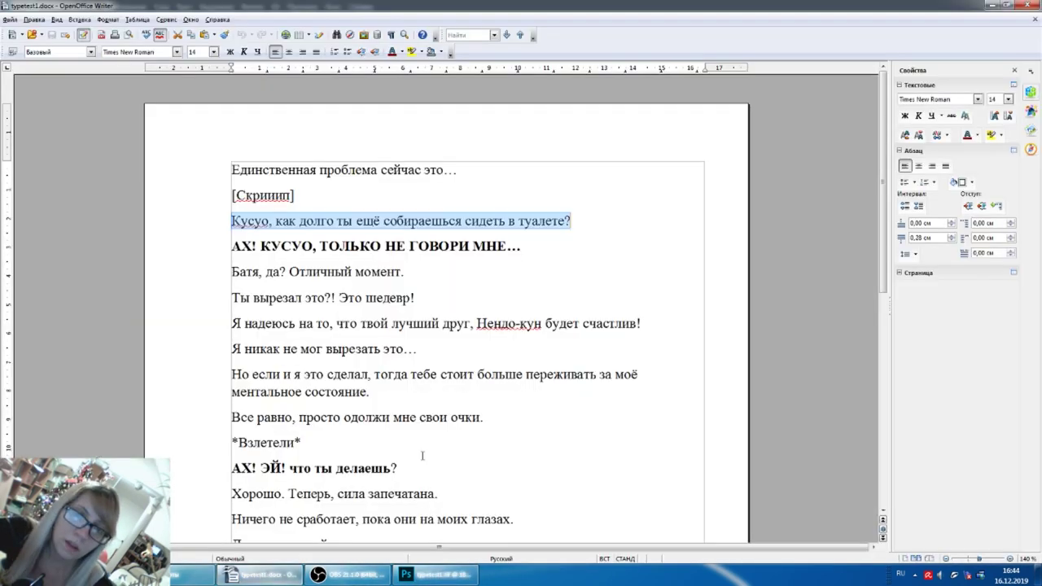
drag(522, 242, 233, 244)
key(ctrl+c)
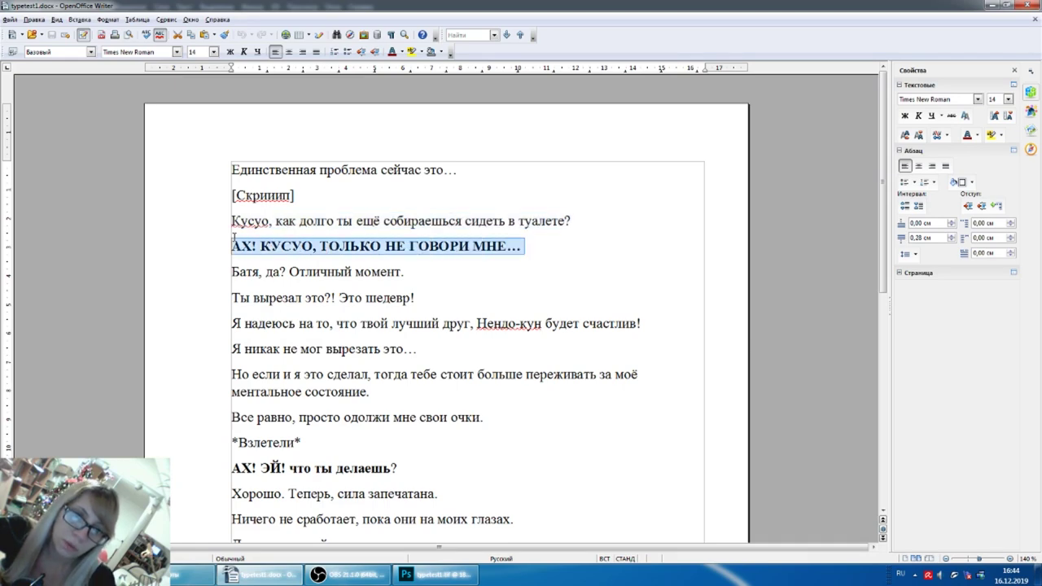
click(434, 575)
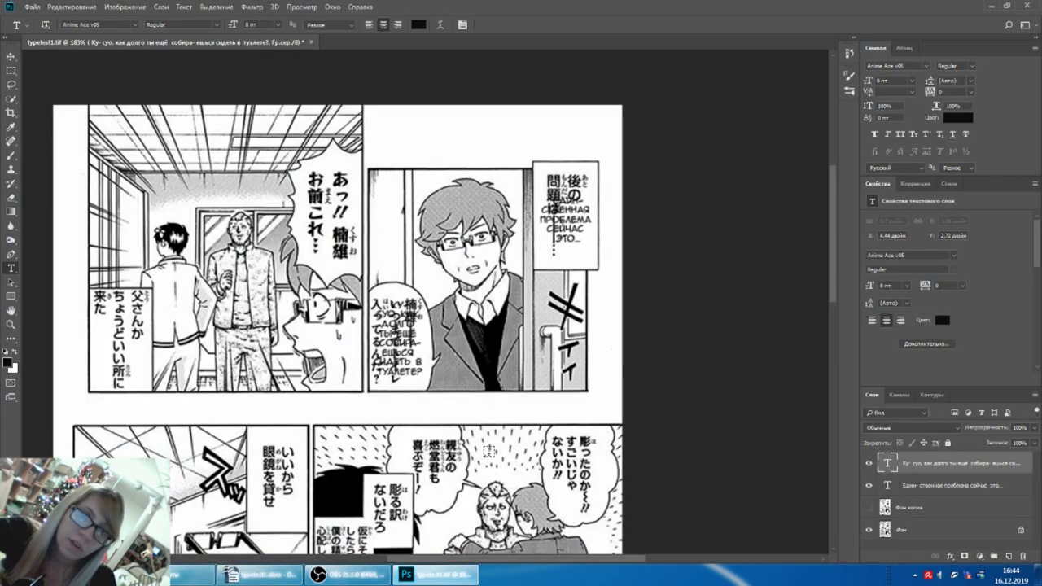
Step: Paste 'АХ! КУСУО, ТОЛЬКО НЕ ГОВОРИ МНЕ…' as a new text layer in the first panel
click(323, 182)
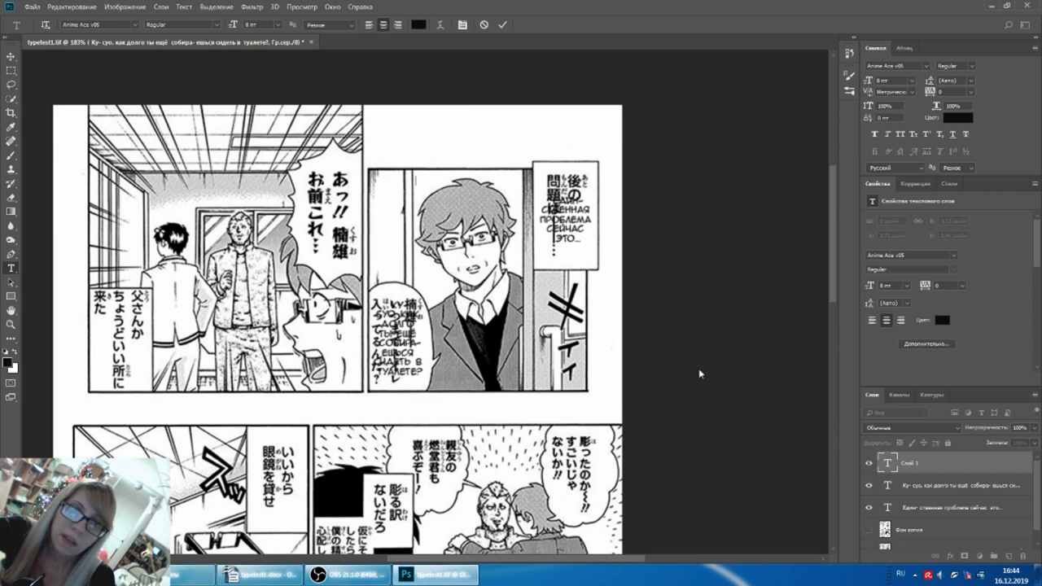
key(ctrl+v)
click(921, 463)
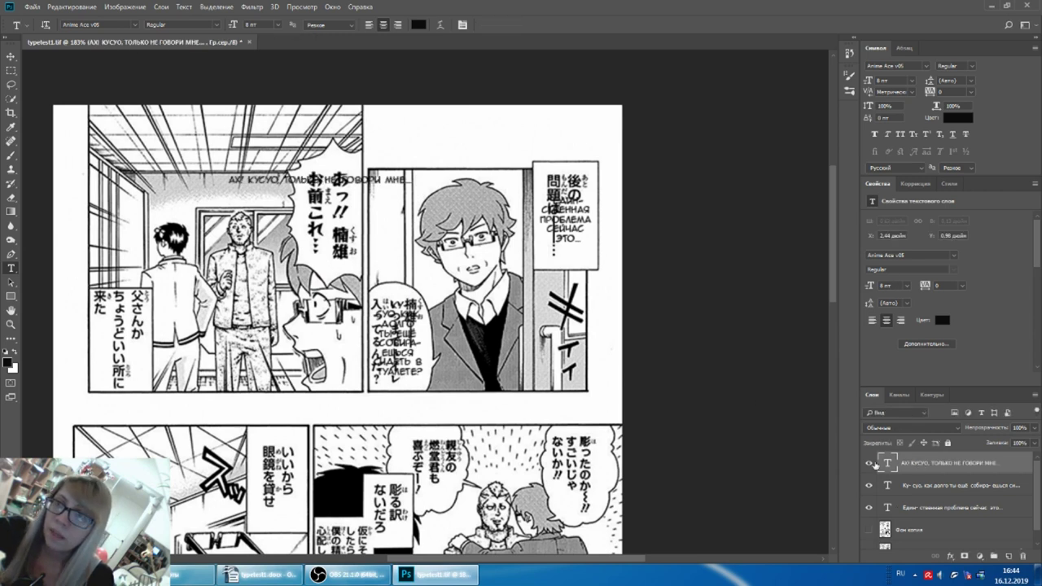
Step: Turn the Фон копия layer back on so the Japanese lettering is hidden
scroll(913, 457, down, 1)
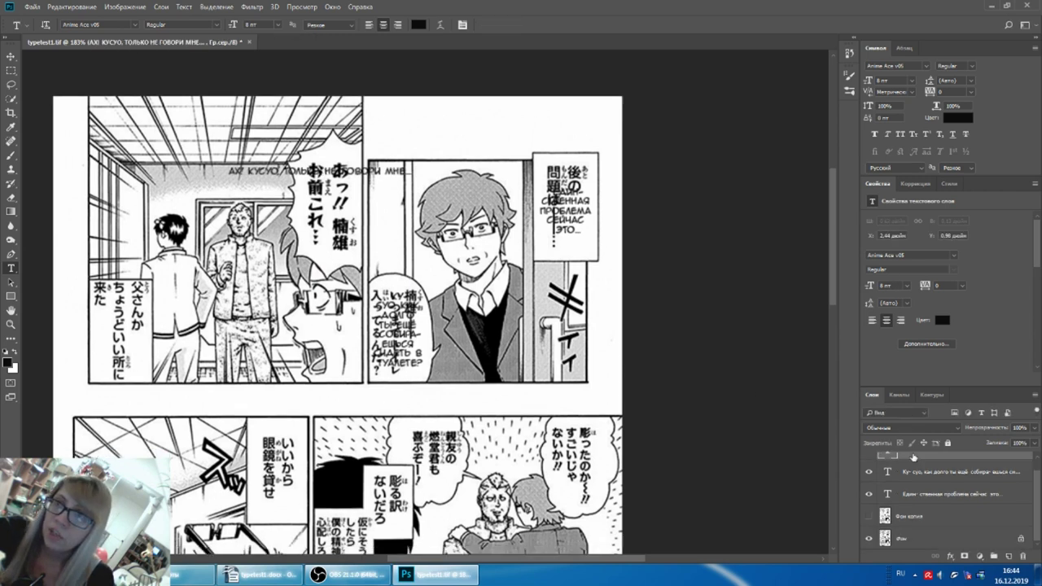
click(869, 516)
scroll(670, 363, up, 1)
scroll(670, 363, up, 1)
scroll(933, 456, up, 1)
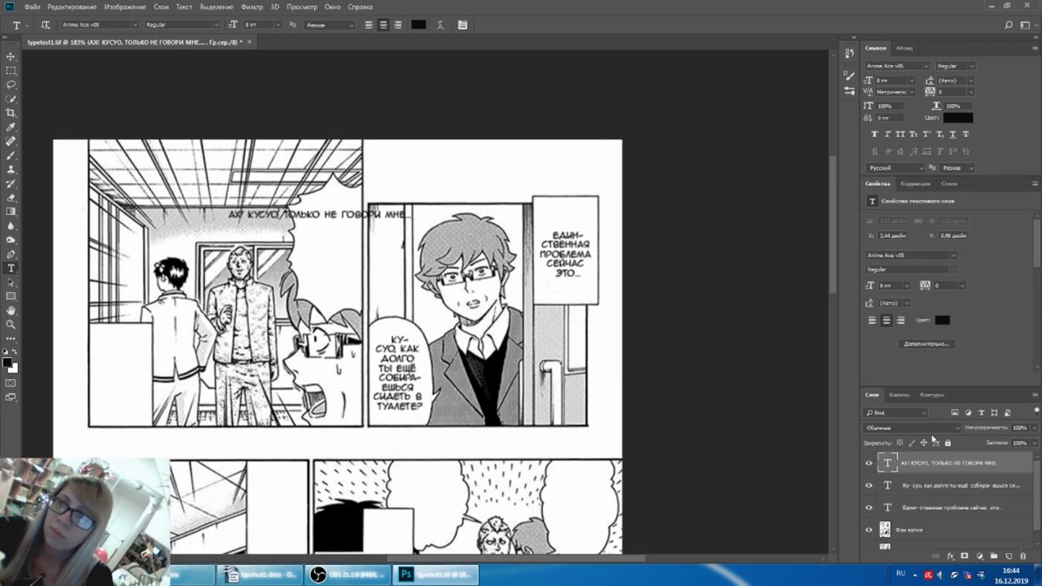
click(925, 66)
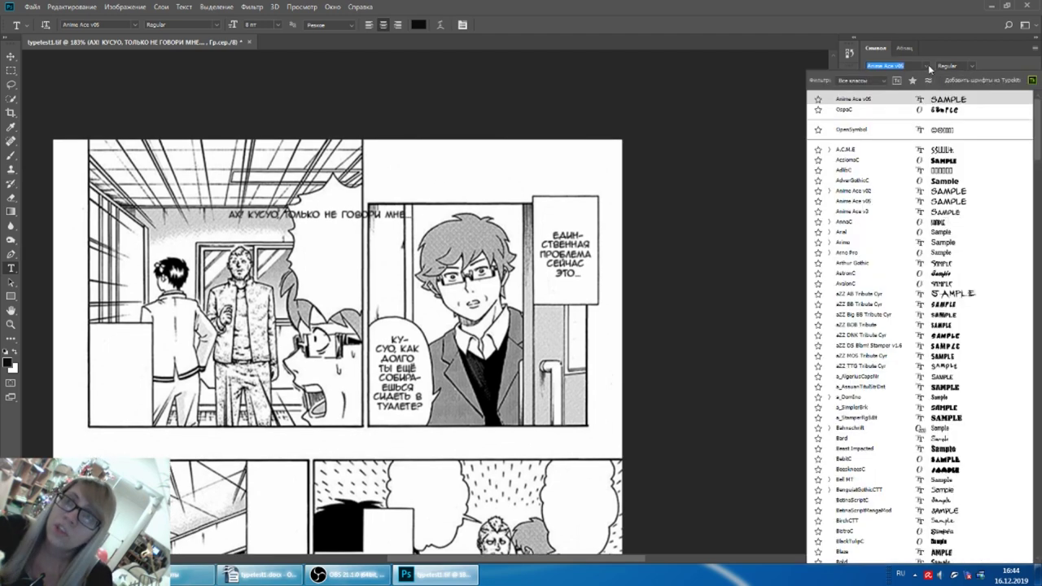
Step: Scroll the font list and set the АХ! КУСУО line in PF Cosmonut Pro
scroll(884, 325, down, 2)
scroll(883, 367, down, 2)
scroll(883, 368, down, 3)
scroll(883, 367, down, 3)
scroll(879, 382, down, 3)
scroll(873, 399, down, 3)
scroll(873, 400, down, 3)
scroll(874, 403, down, 3)
scroll(873, 407, down, 3)
scroll(873, 411, down, 3)
scroll(874, 411, down, 3)
scroll(873, 403, down, 3)
scroll(873, 391, down, 3)
scroll(873, 381, down, 3)
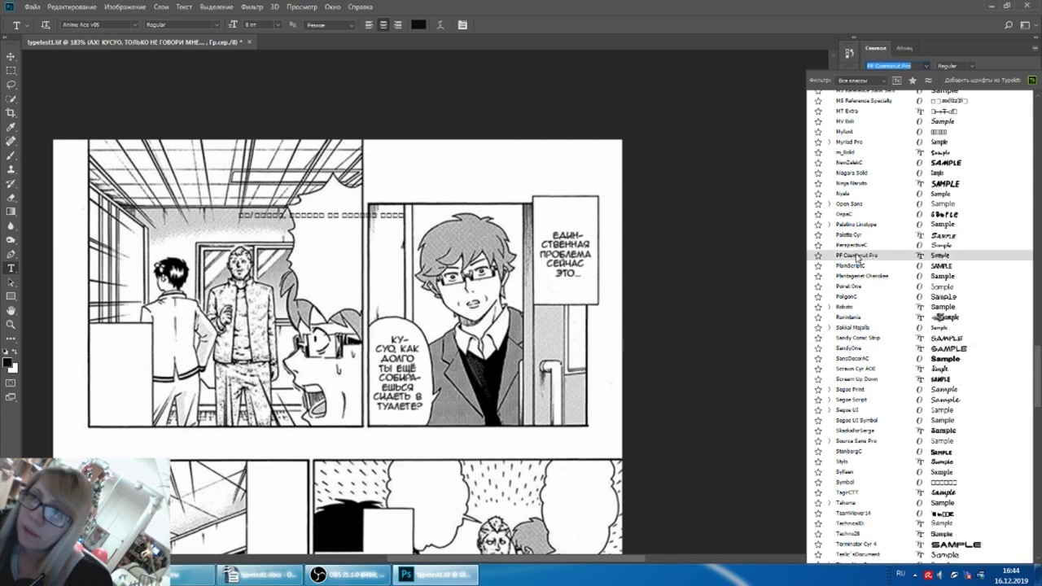
click(855, 254)
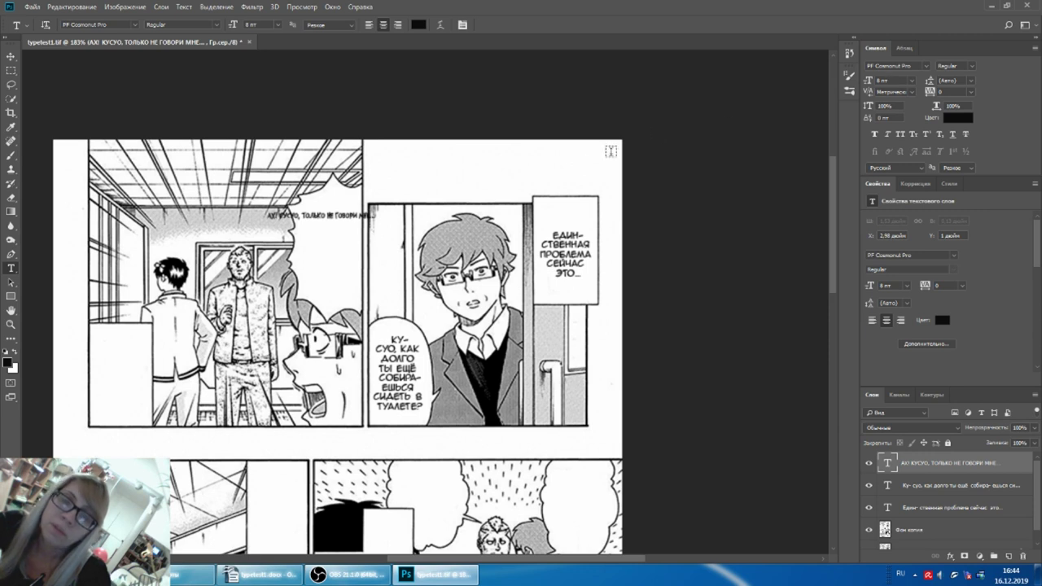
click(894, 81)
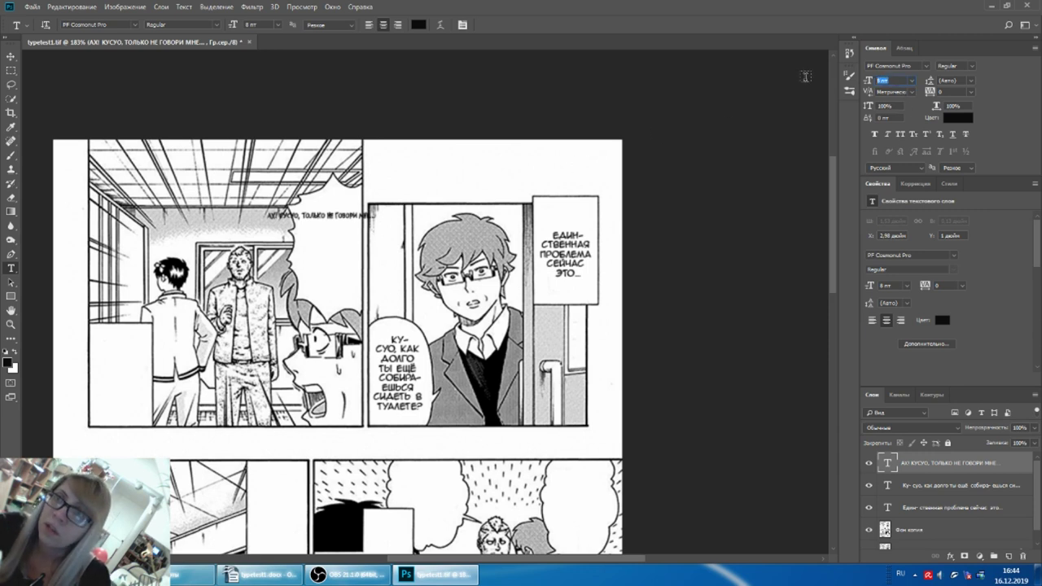
text(10)
Step: Raise the АХ! КУСУО text size step by step through 12 to 14 pt
key(Return)
text(12)
key(Return)
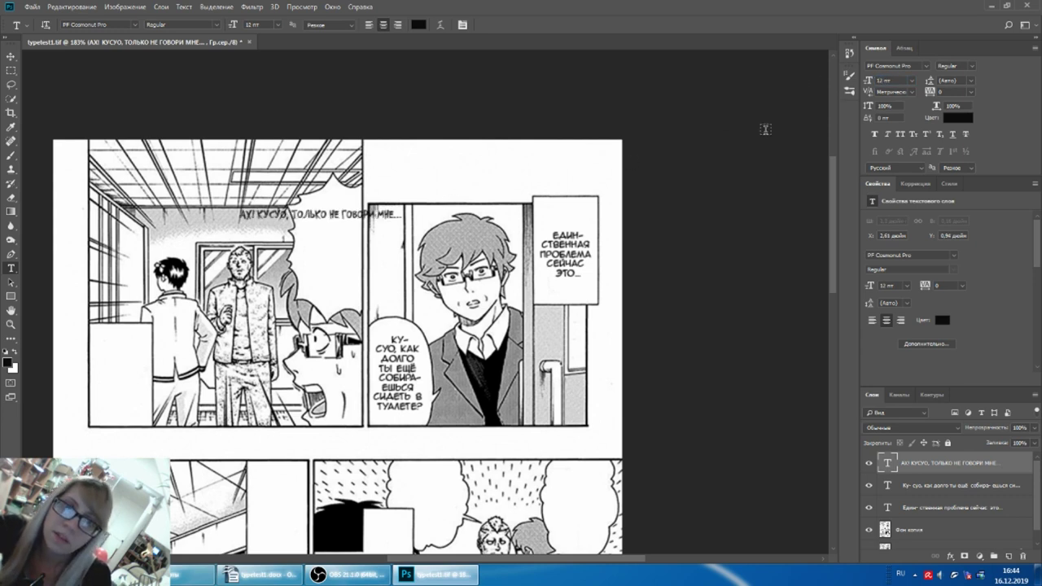
click(896, 80)
text(14)
key(Return)
Step: Break the text into stacked lines АХ! / КУСУО, / ТОЛЬКО / НЕ ГОВОРИ / МНЕ…
click(411, 214)
key(Return)
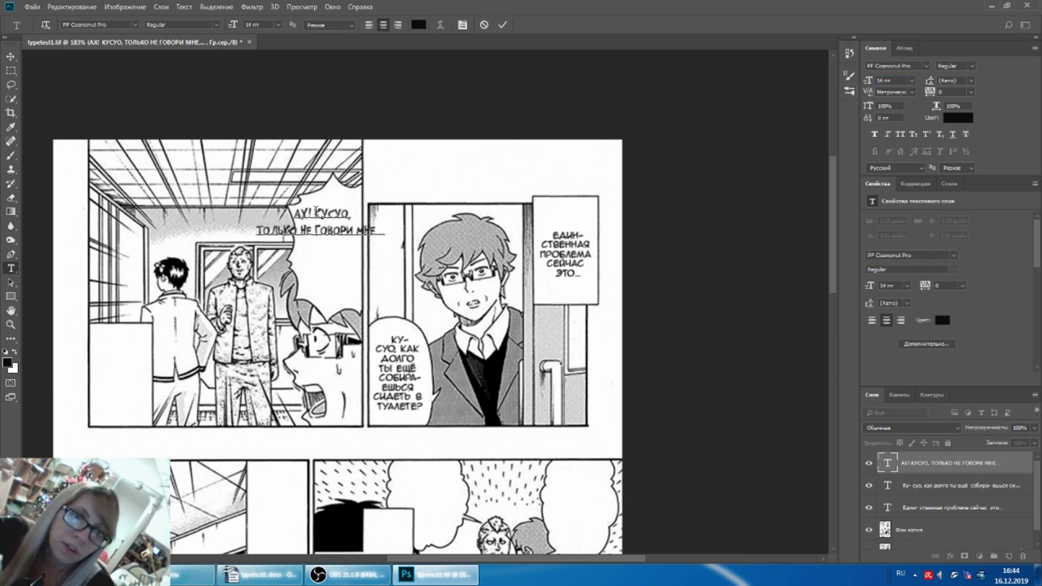
click(310, 213)
key(Return)
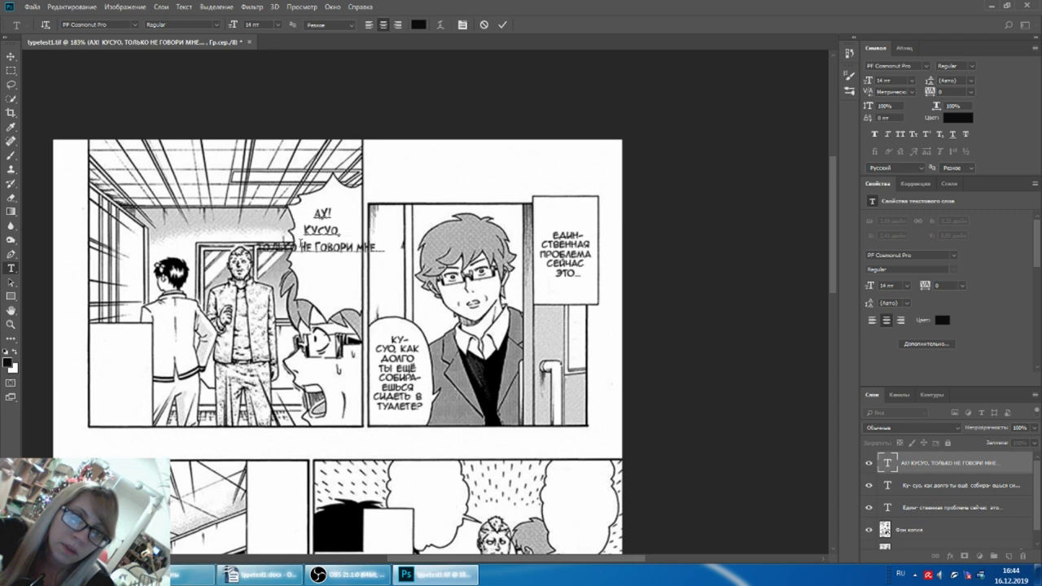
key(Return)
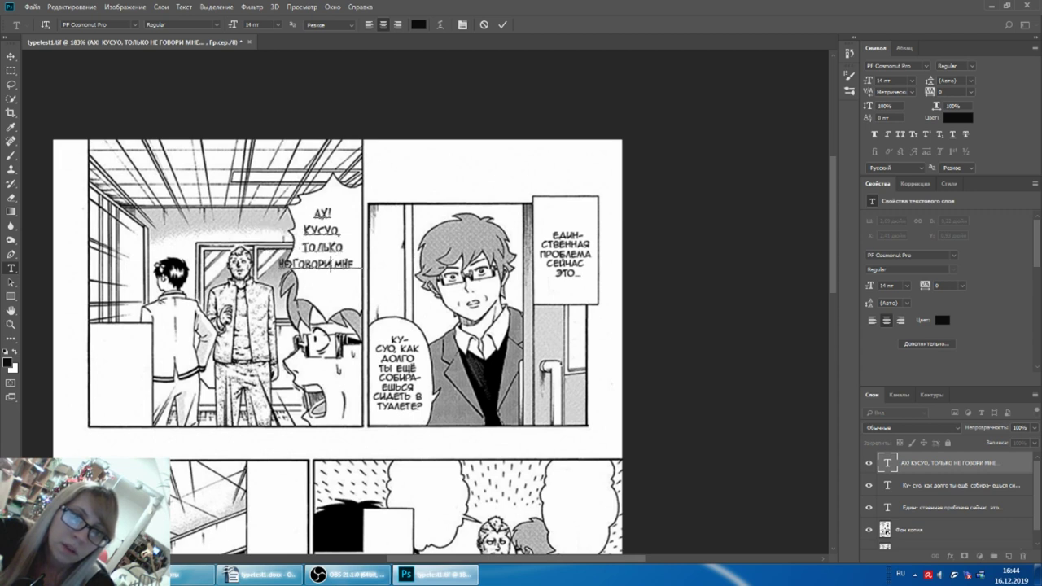
key(Return)
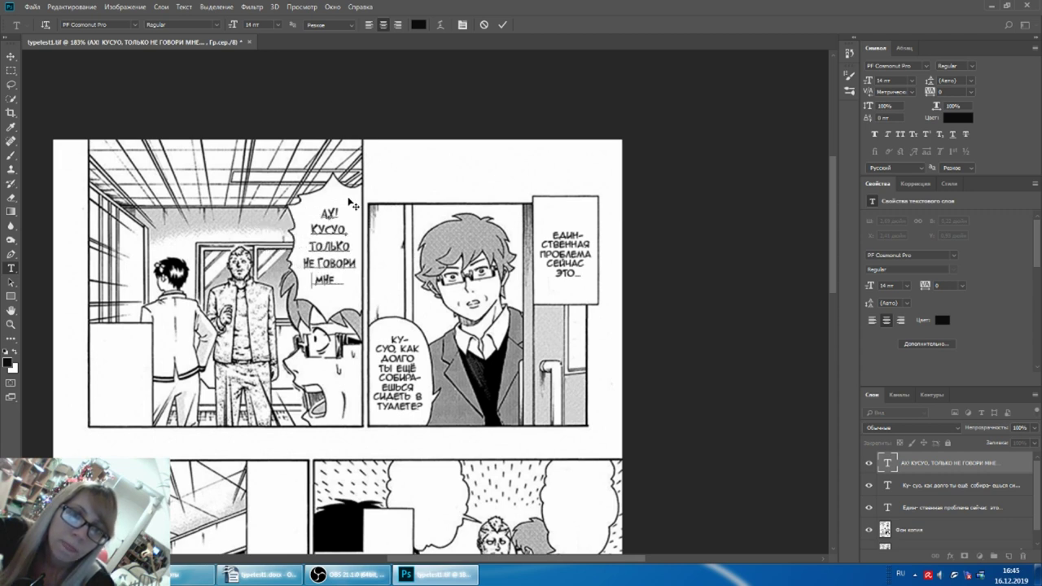
key(ctrl+Return)
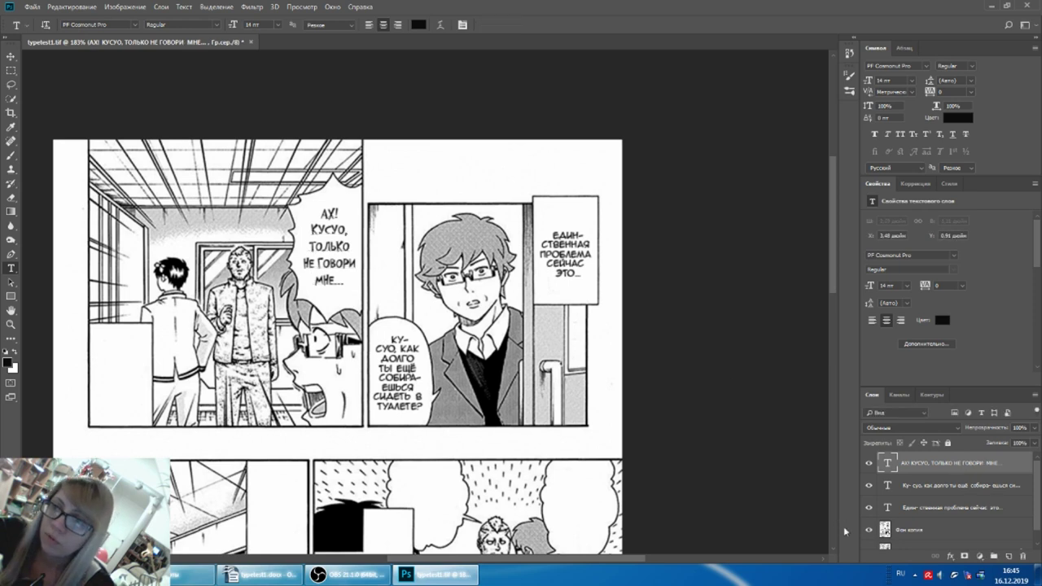
Step: Compare with the Japanese raw, set the text to 16 pt and nudge it into the bubble
scroll(875, 525, down, 1)
click(870, 517)
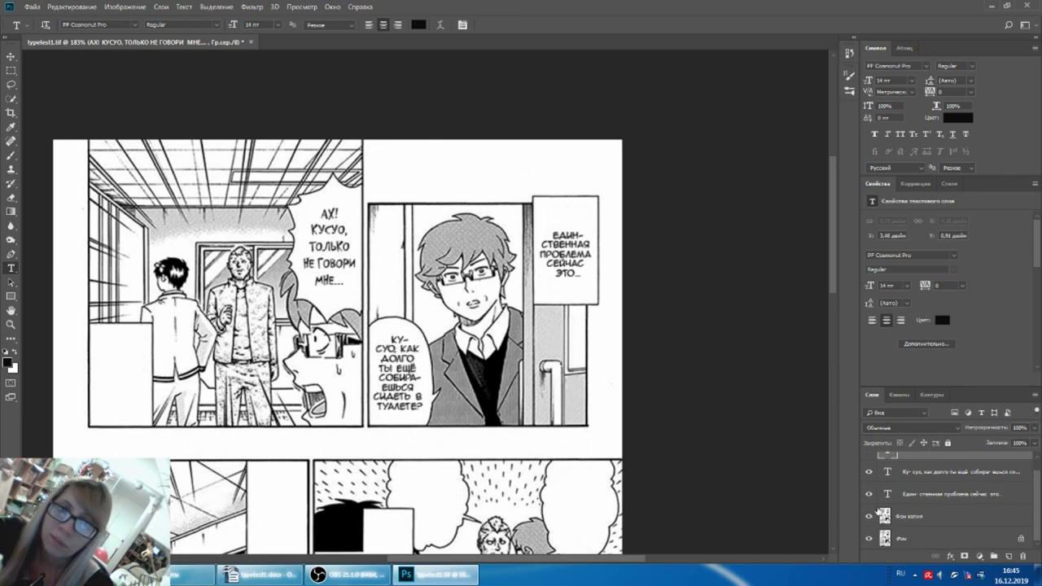
scroll(926, 474, up, 1)
text(16)
key(Return)
click(326, 244)
drag(348, 205, 352, 198)
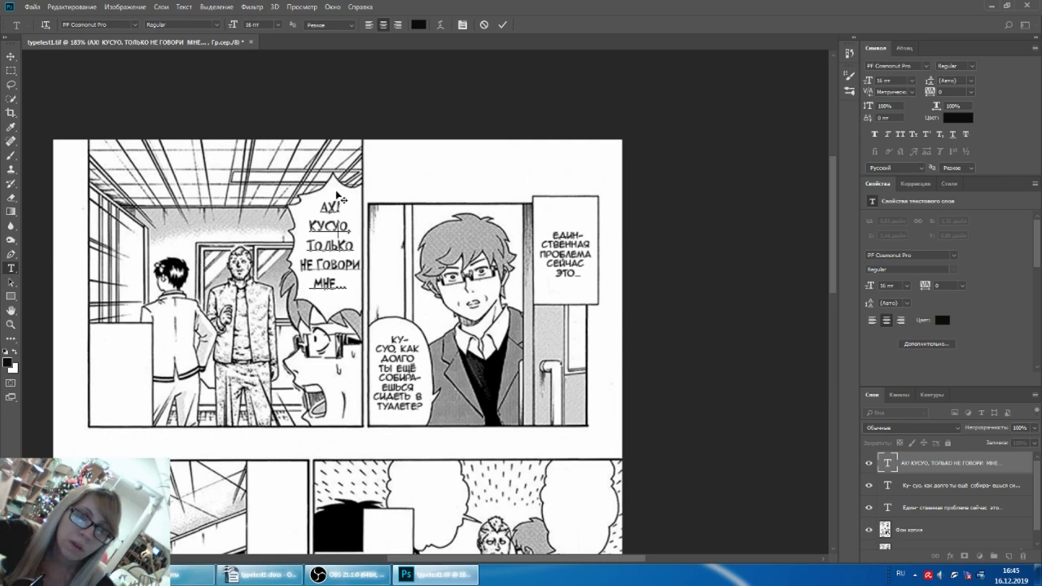
drag(341, 198, 341, 200)
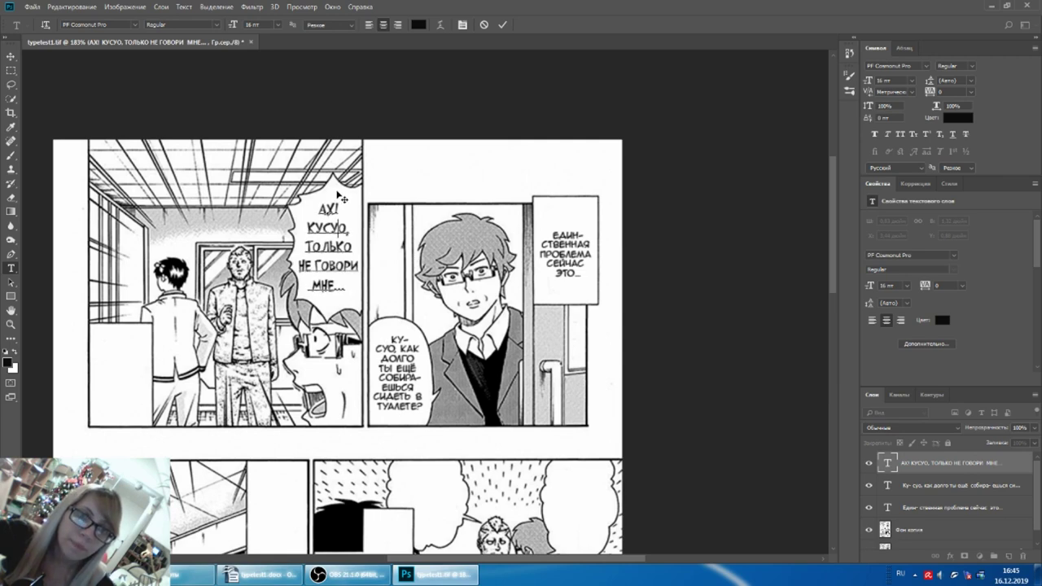
Step: Glance at the VK font guide in the browser and return to Photoshop
click(192, 575)
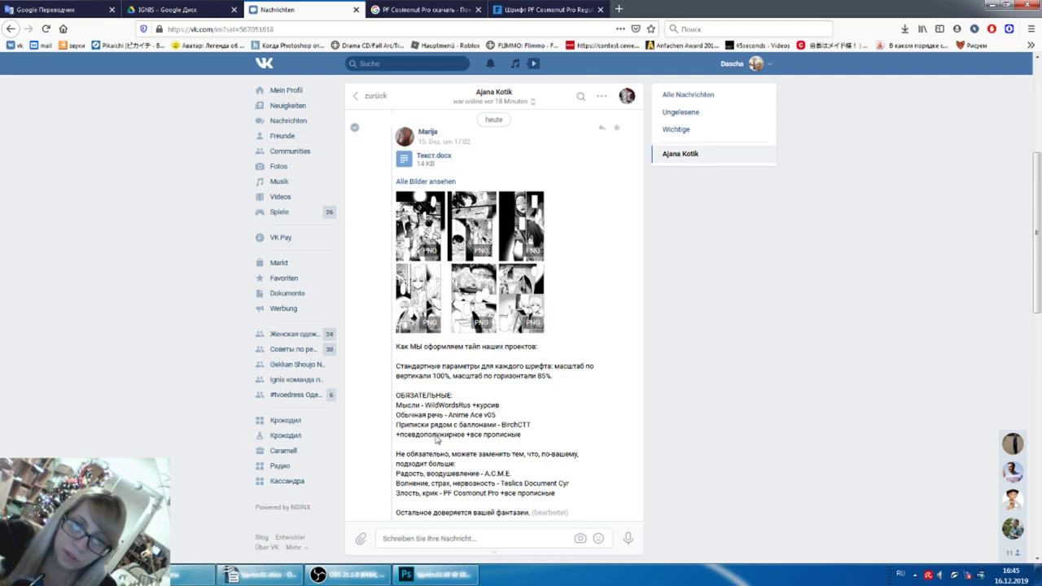
scroll(473, 427, down, 1)
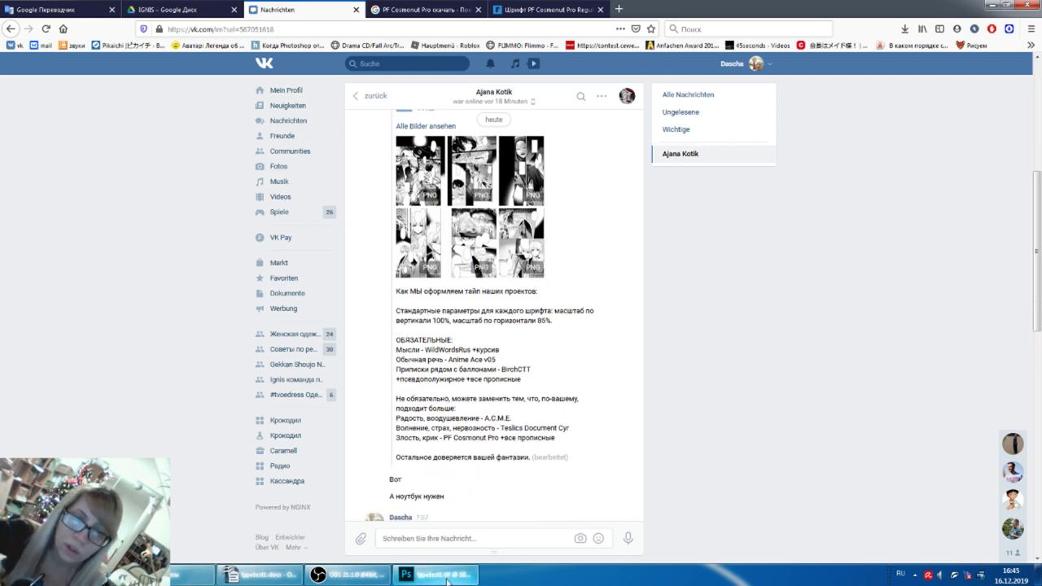
click(447, 575)
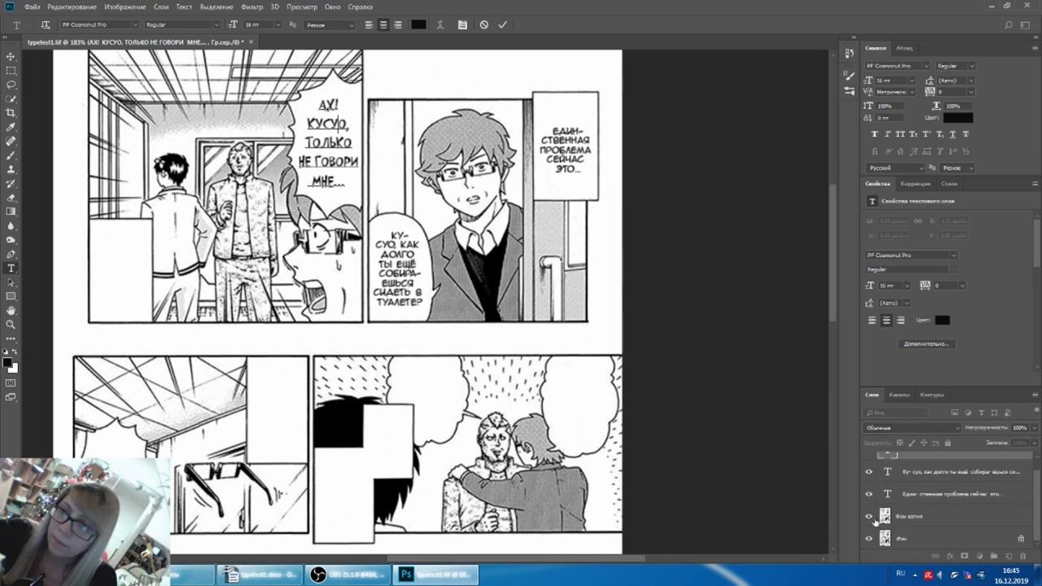
Step: Hide the Фон копия layer and scroll the page comparing Russian lettering with the Japanese raw
click(869, 516)
scroll(353, 301, down, 5)
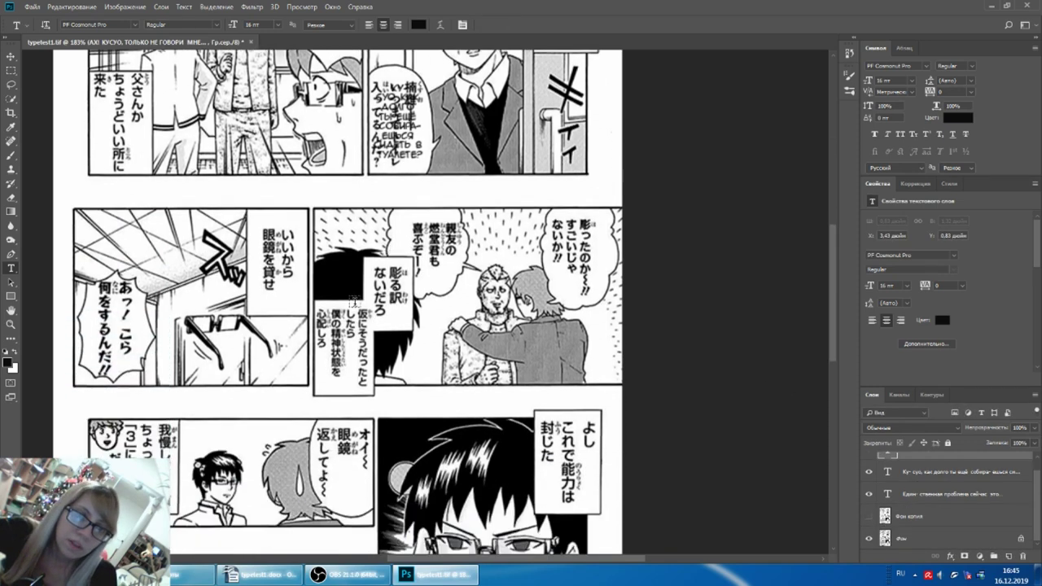
scroll(358, 299, down, 2)
scroll(363, 297, down, 3)
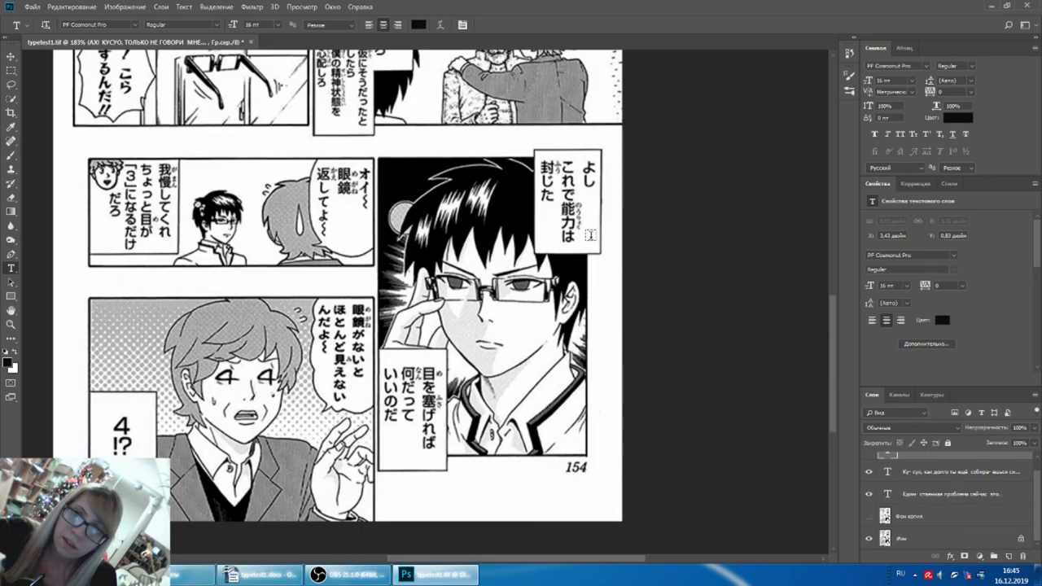
scroll(418, 436, up, 1)
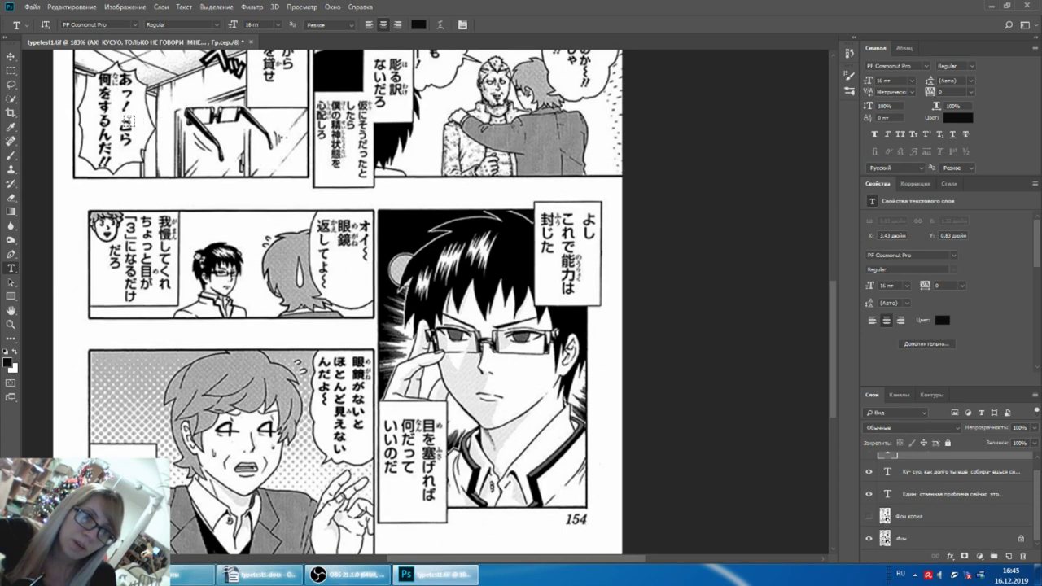
scroll(348, 302, up, 2)
scroll(348, 302, down, 2)
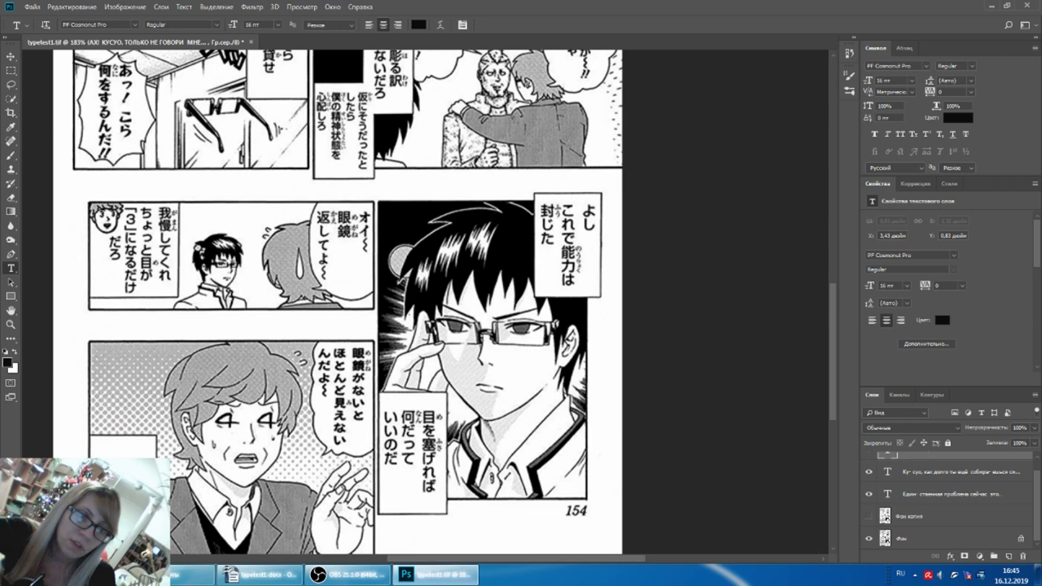
scroll(541, 236, up, 1)
scroll(525, 233, up, 4)
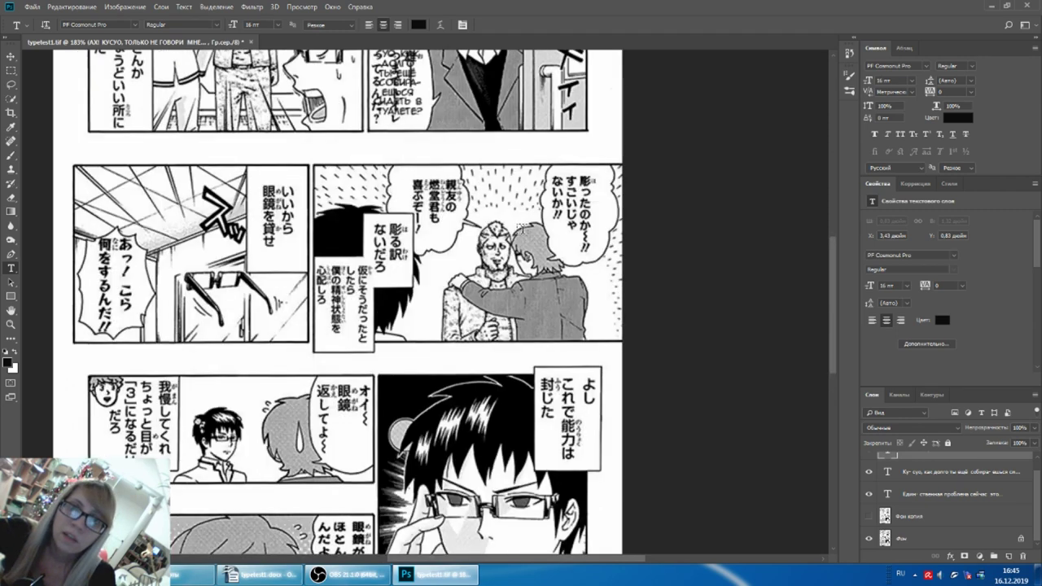
scroll(518, 229, up, 3)
scroll(397, 192, up, 1)
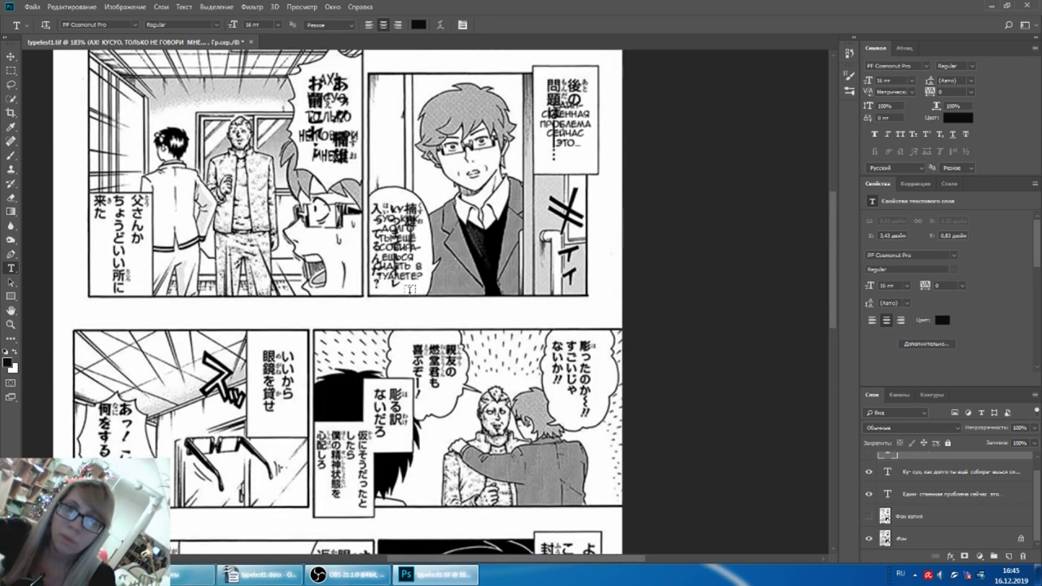
scroll(339, 307, down, 1)
scroll(339, 307, down, 2)
scroll(339, 307, down, 1)
key(alt+Tab)
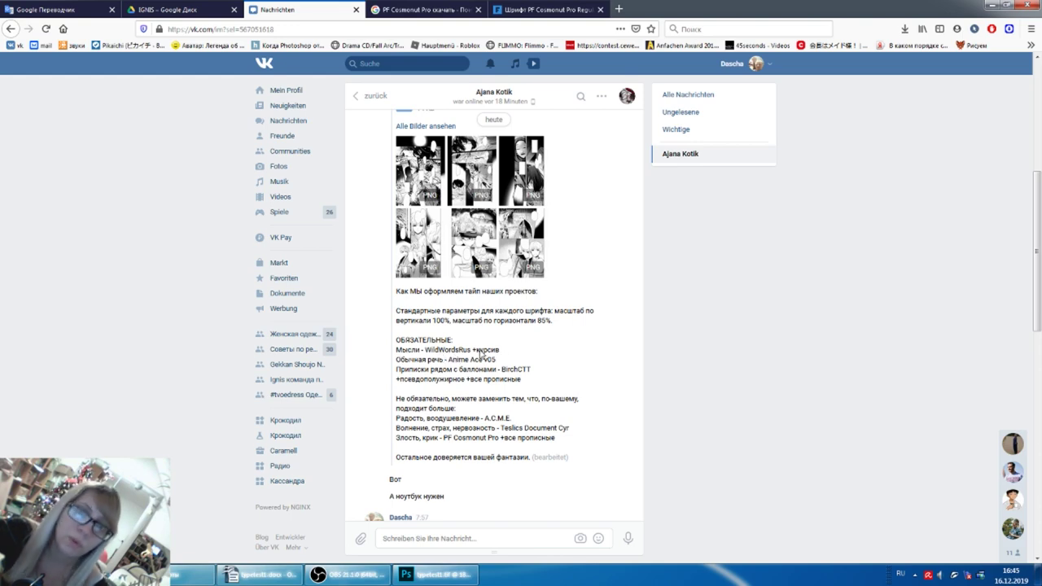
Step: Reread the VK font style guide, then return to the typetest1.tif page
click(348, 574)
click(444, 575)
scroll(746, 349, up, 3)
scroll(747, 349, up, 3)
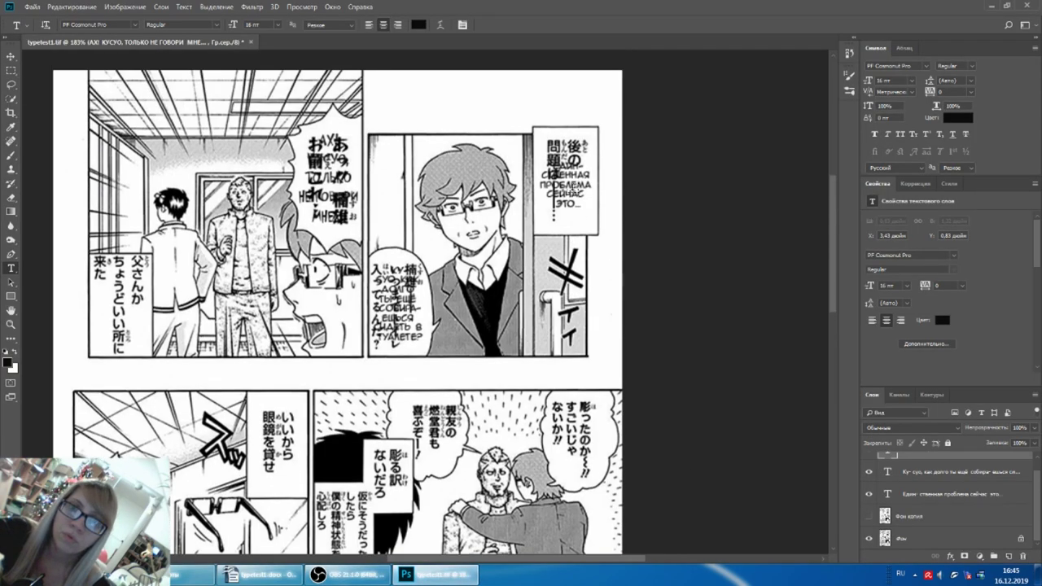
Step: Show the cleaned copy again and target the Единственная проблема narration layer
click(868, 516)
double_click(887, 494)
key(Escape)
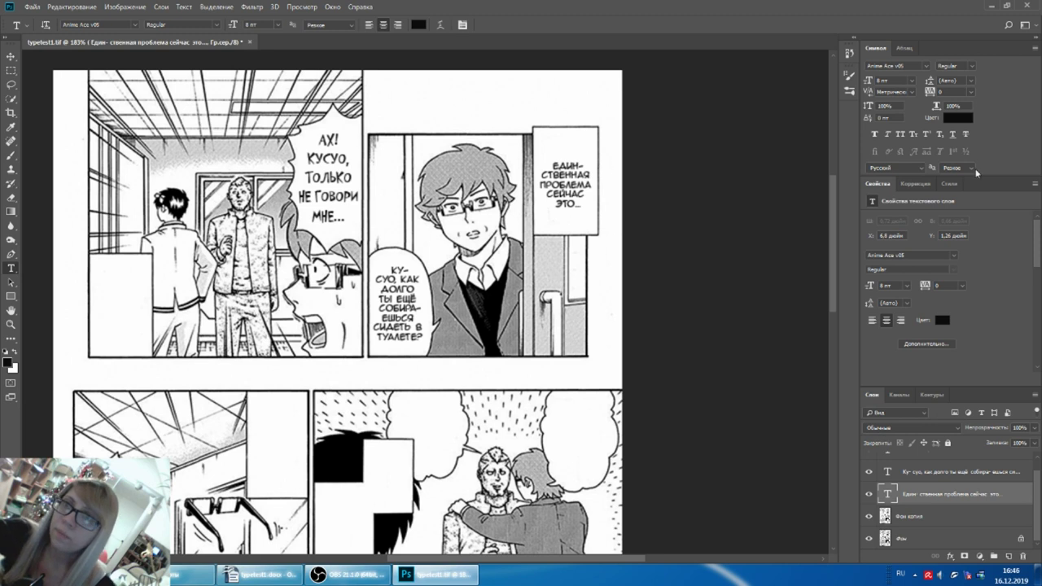
Step: Set the narration text in Arial at 24 pt
click(975, 65)
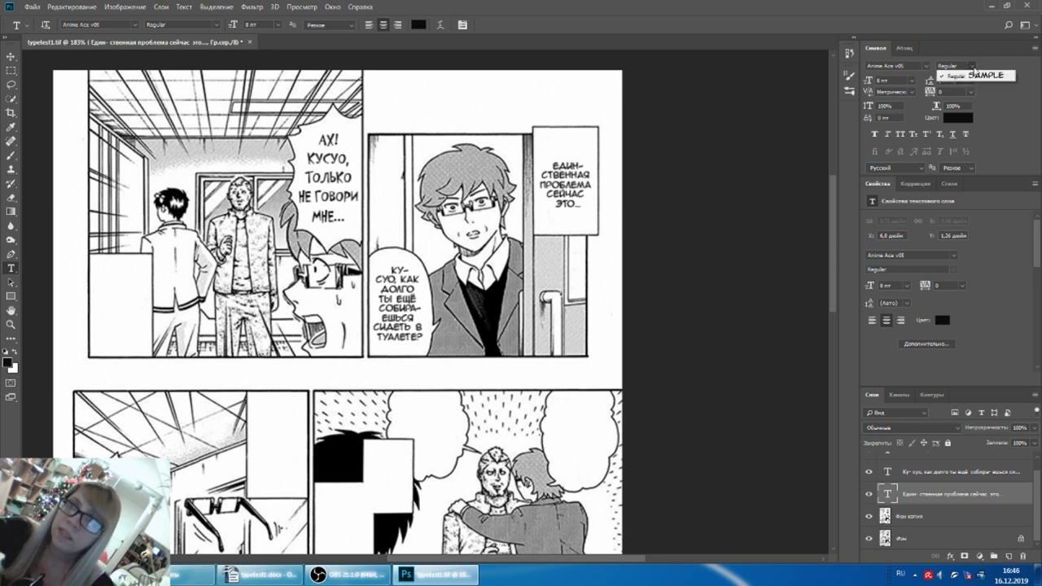
click(925, 66)
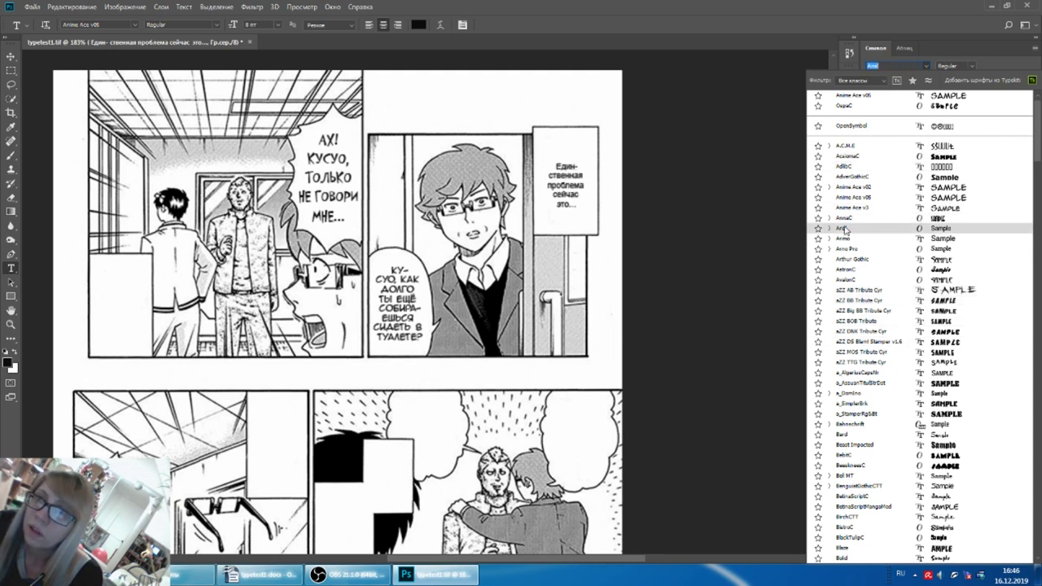
click(844, 228)
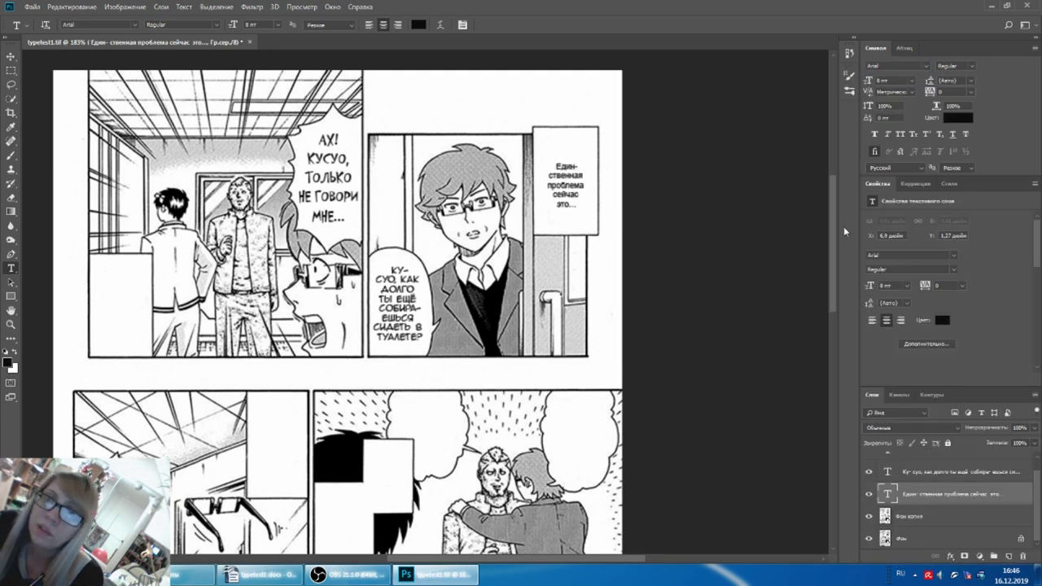
click(911, 81)
click(887, 177)
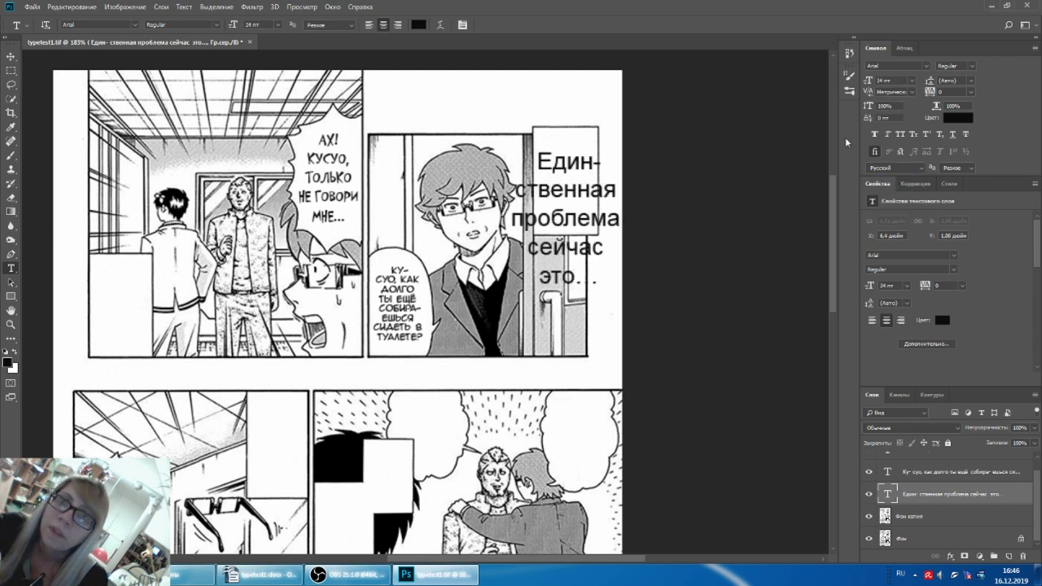
Step: Try Narrow, Italic, Bold, Bold Italic and Black styles, settling on Arial Italic
click(973, 66)
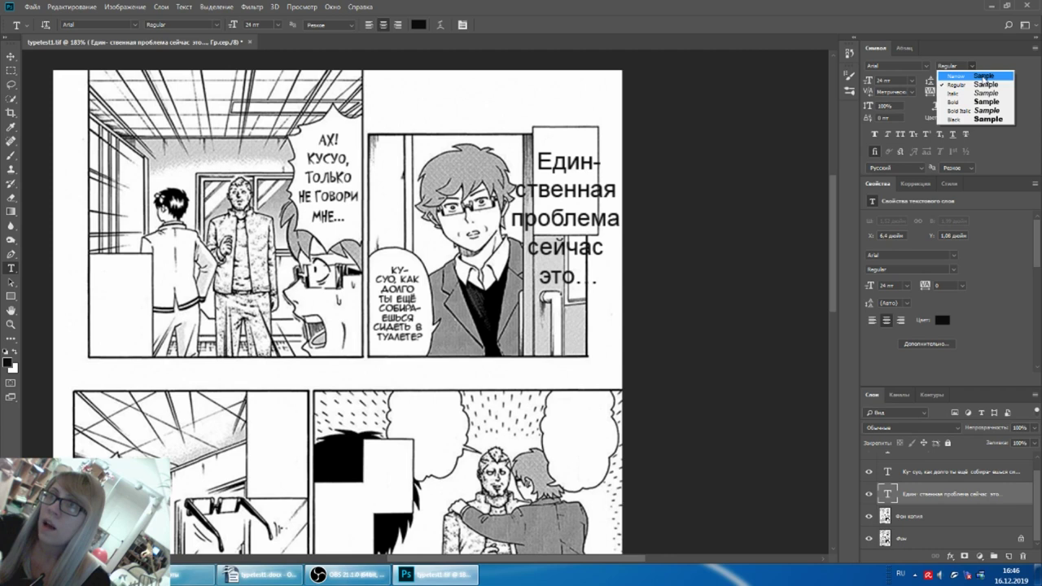
click(983, 75)
click(972, 65)
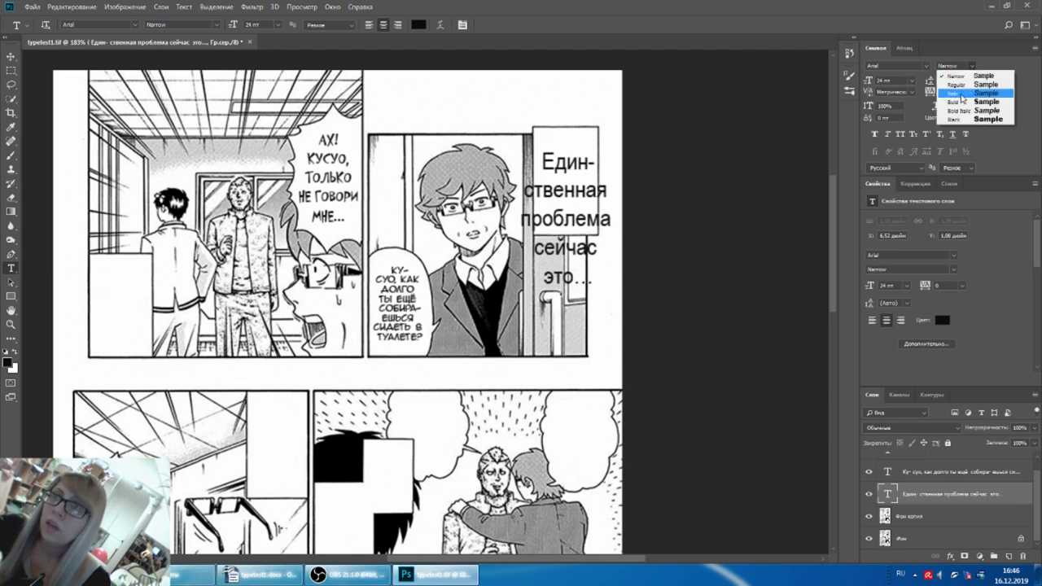
click(962, 95)
click(960, 65)
click(960, 102)
click(973, 65)
click(970, 110)
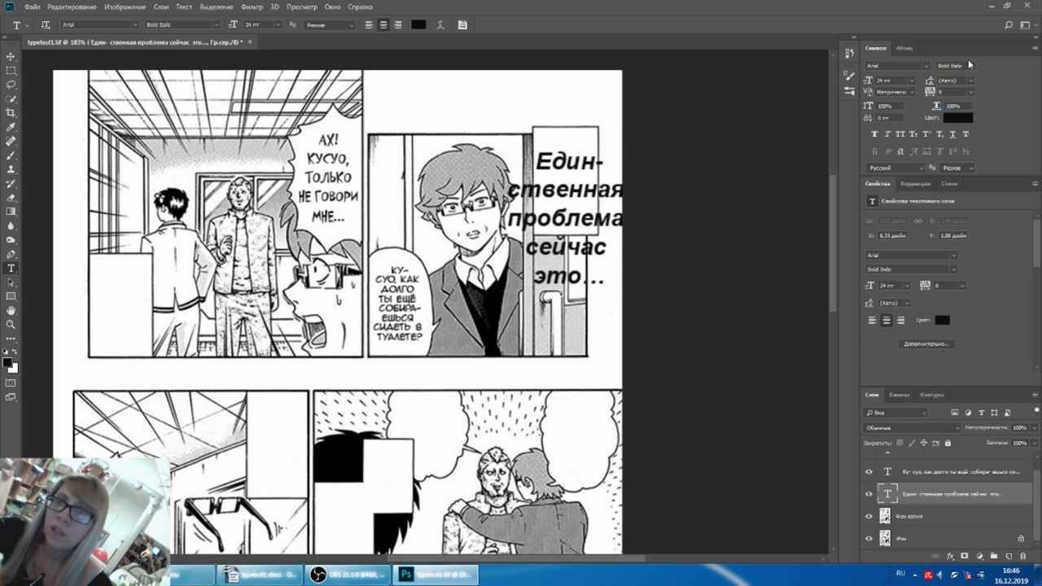
click(971, 70)
click(967, 119)
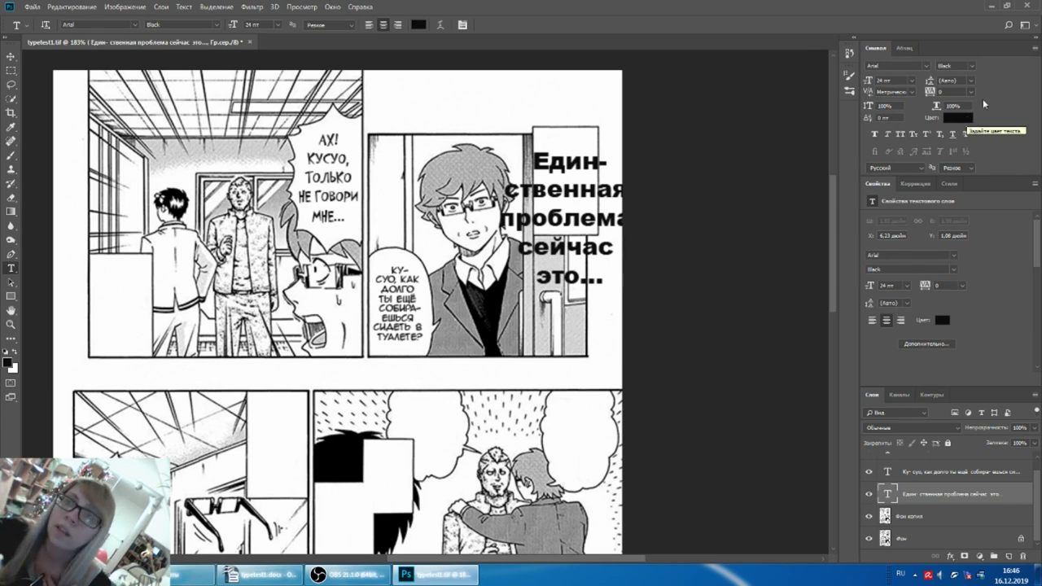
click(969, 66)
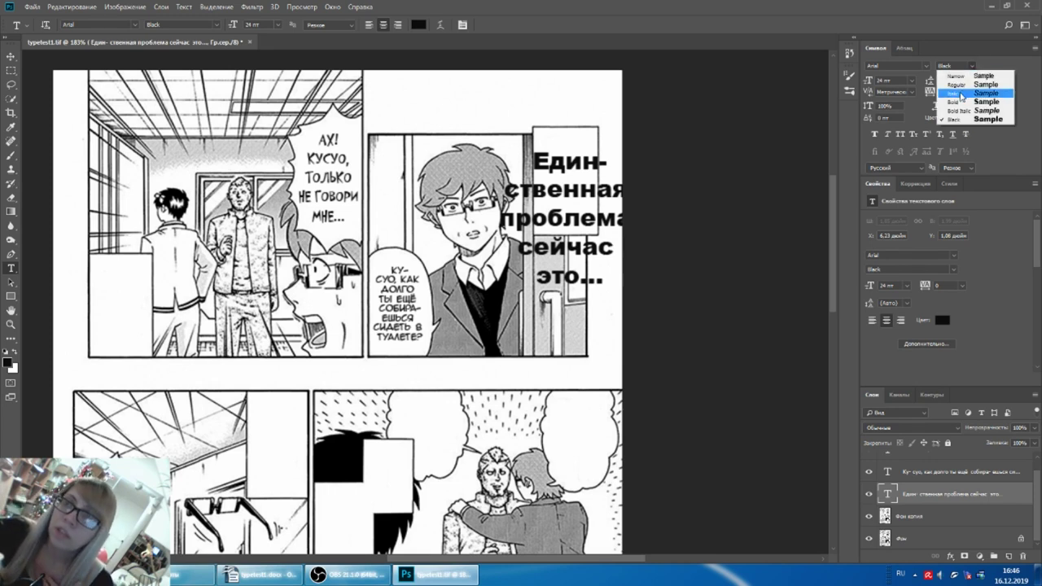
click(961, 94)
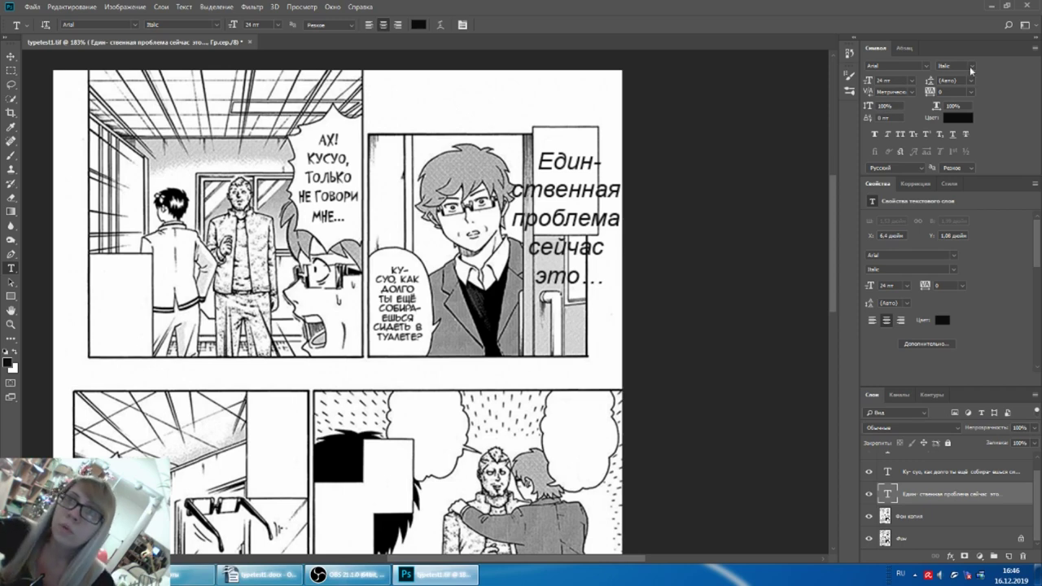
click(927, 65)
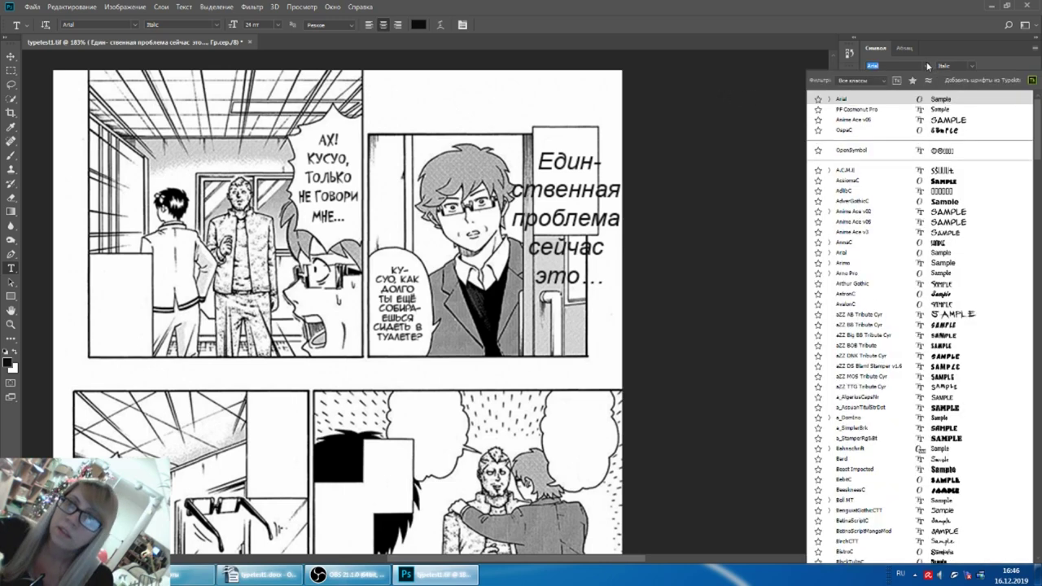
Step: Set the narration back to Anime Ace v05 Regular at 8 pt
click(919, 222)
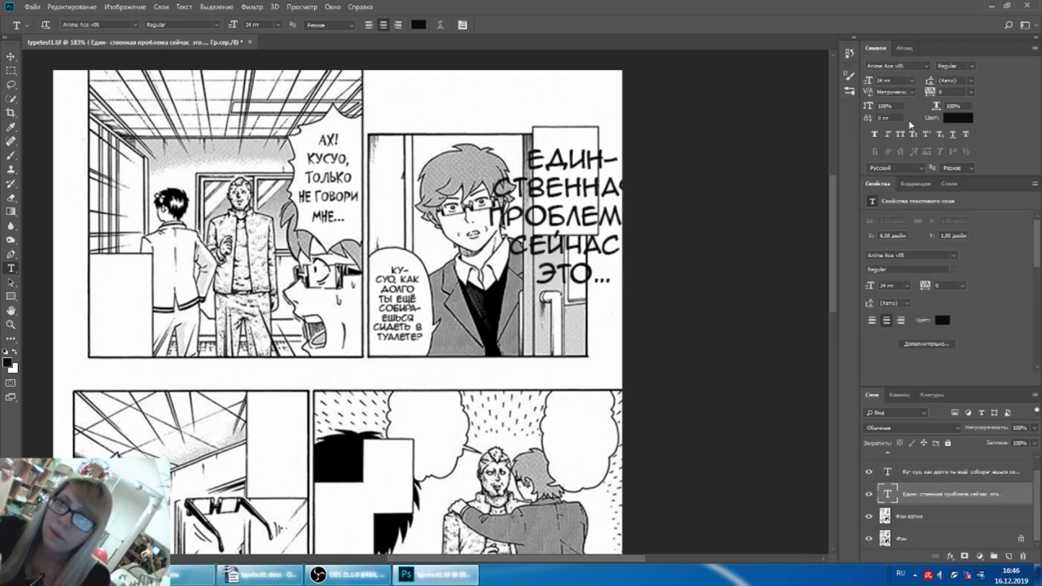
click(898, 80)
text(8)
key(Return)
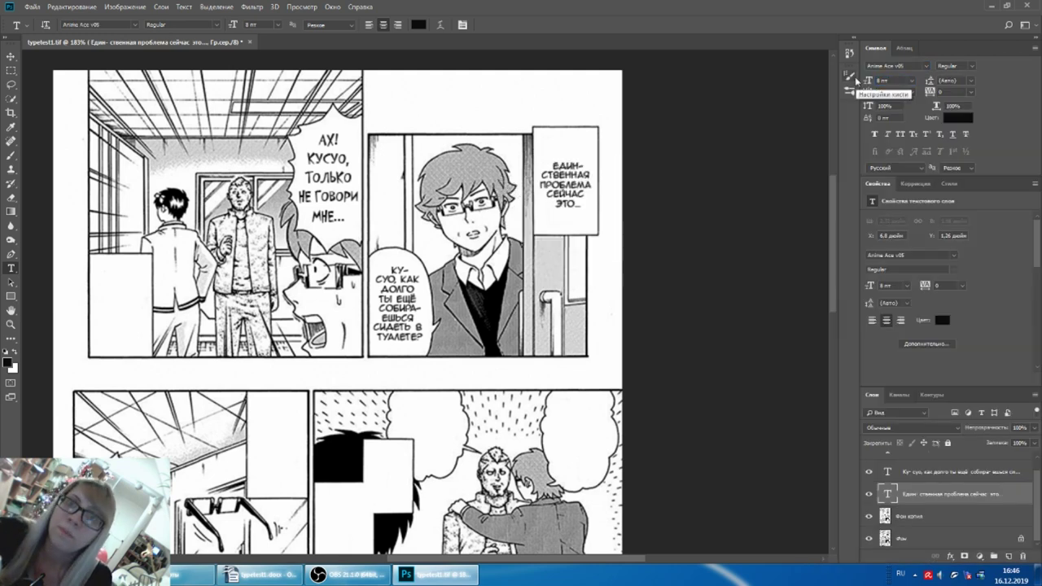
click(972, 68)
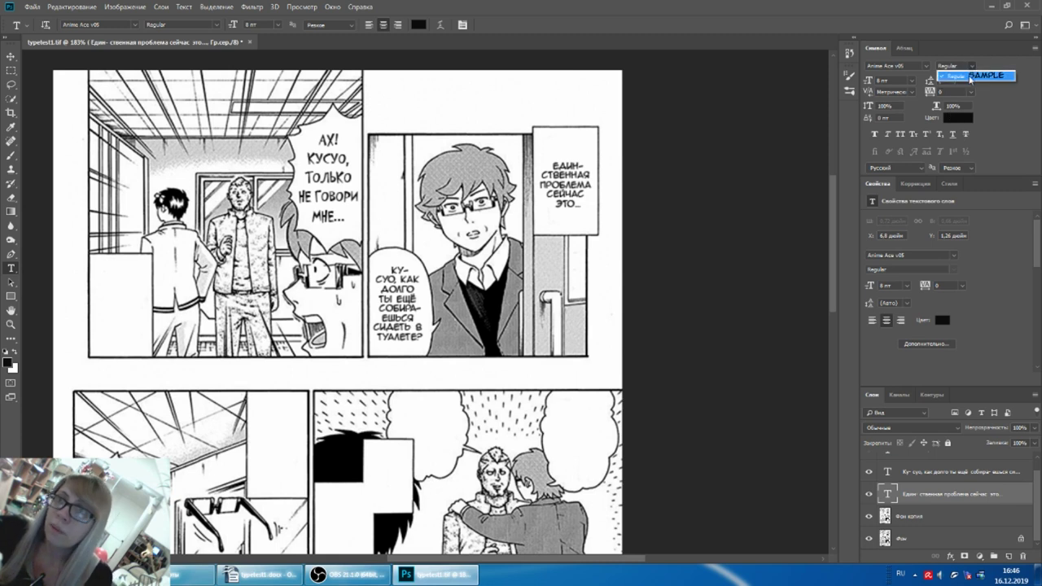
click(988, 79)
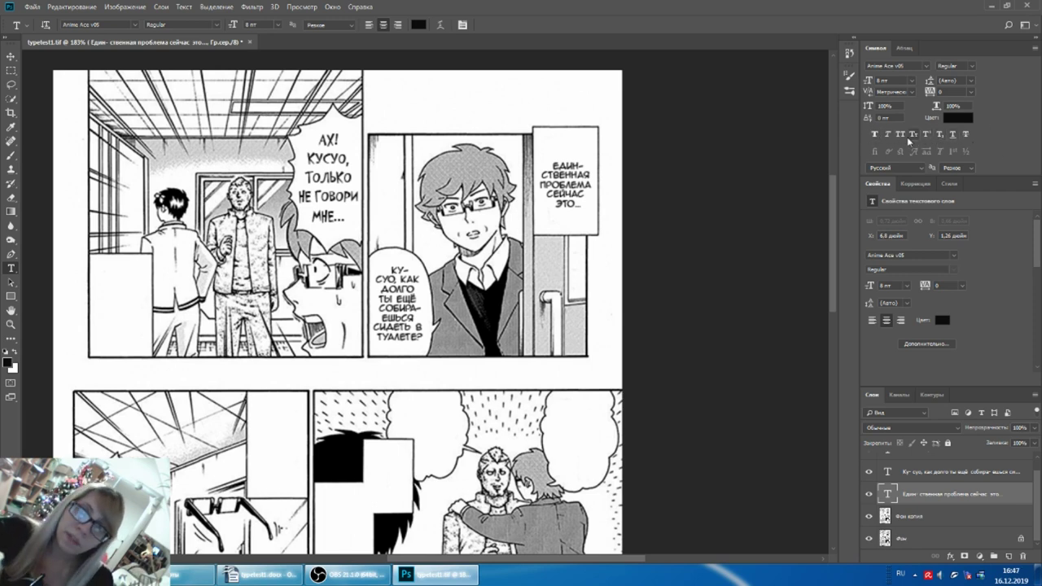
Step: Try Faux Bold and Faux Italic, ending with faux bold off, and recheck the VK guide
click(877, 133)
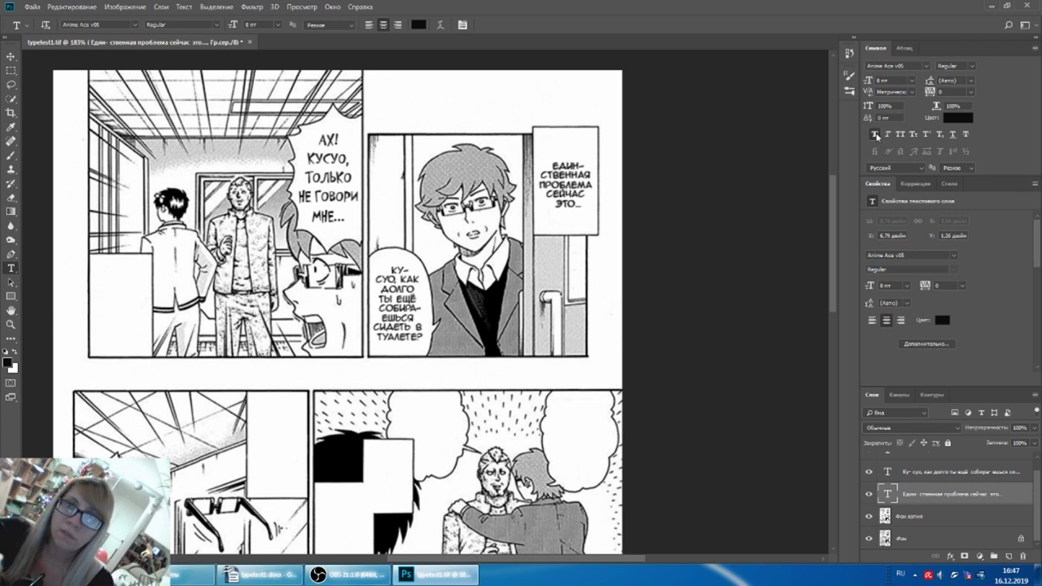
click(886, 134)
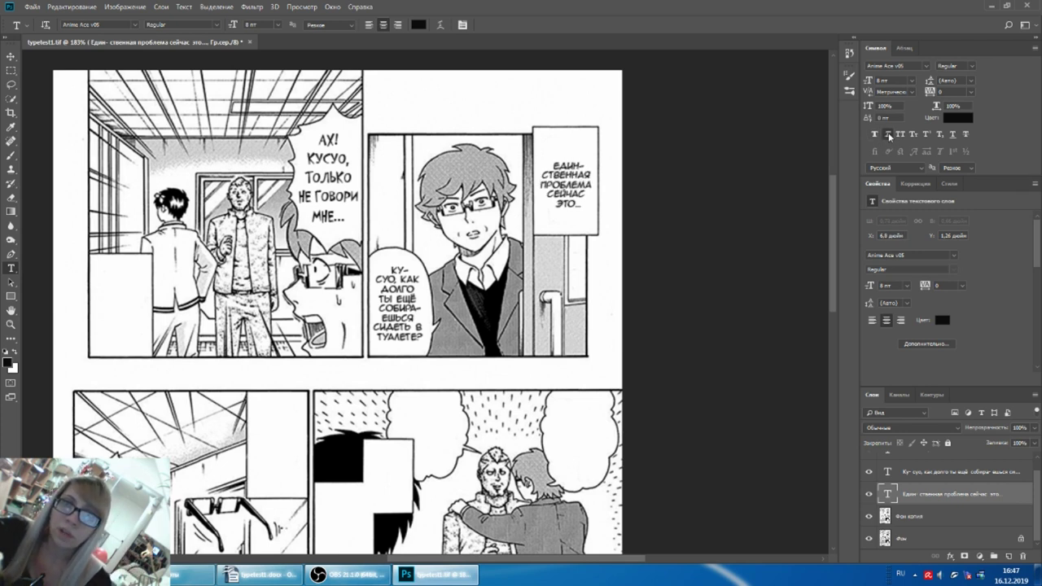
click(875, 135)
click(875, 135)
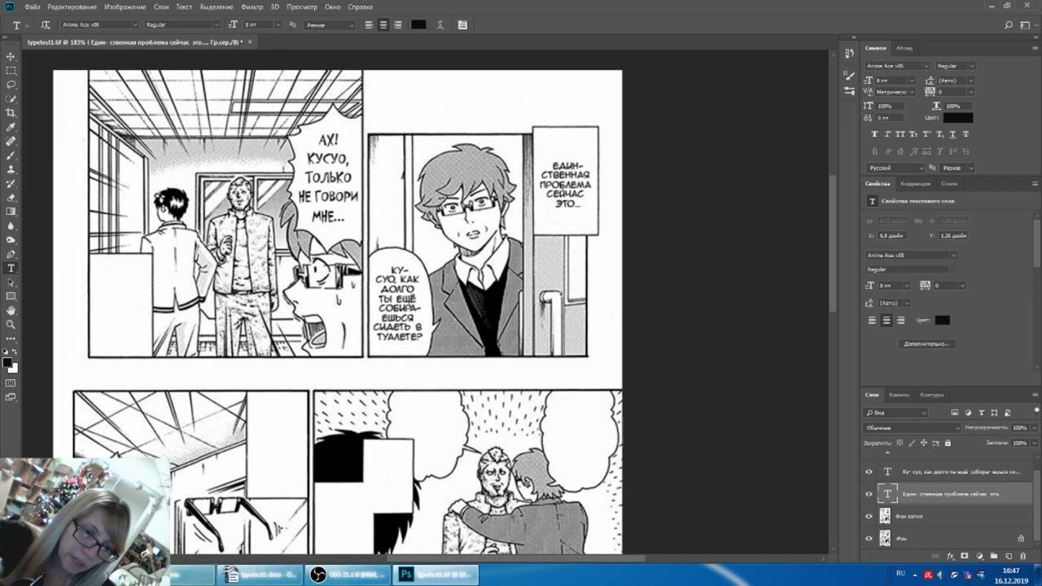
click(192, 575)
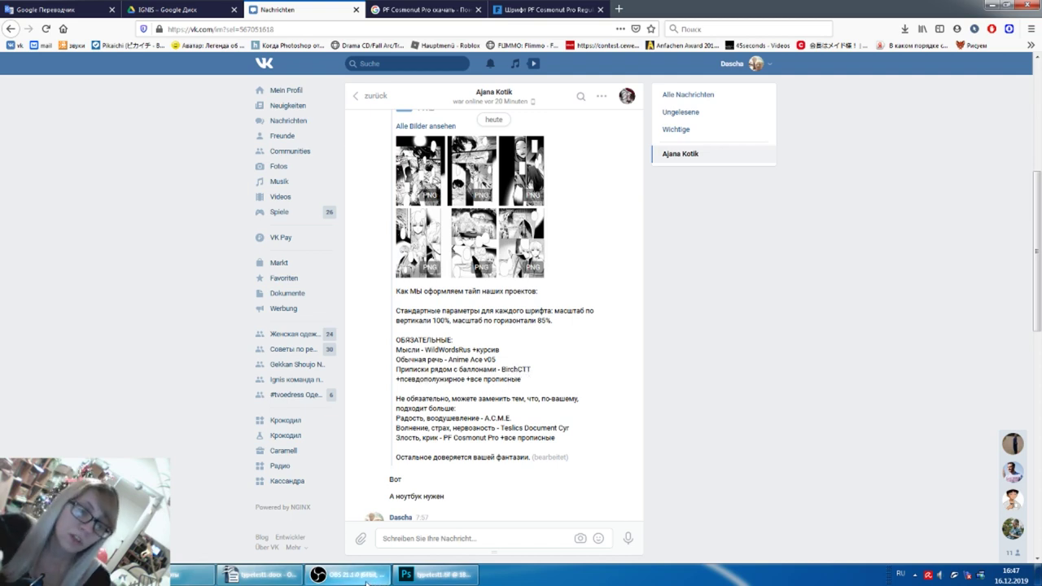
click(435, 574)
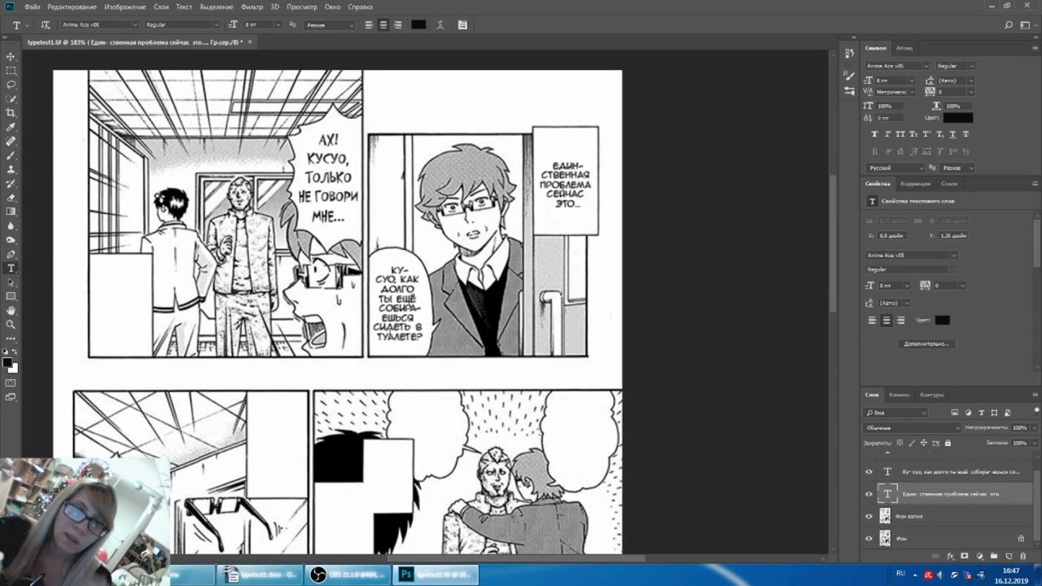
Step: Move the narration beside the lower-left bubble and rotate it to a slant
scroll(481, 342, down, 1)
scroll(481, 342, down, 4)
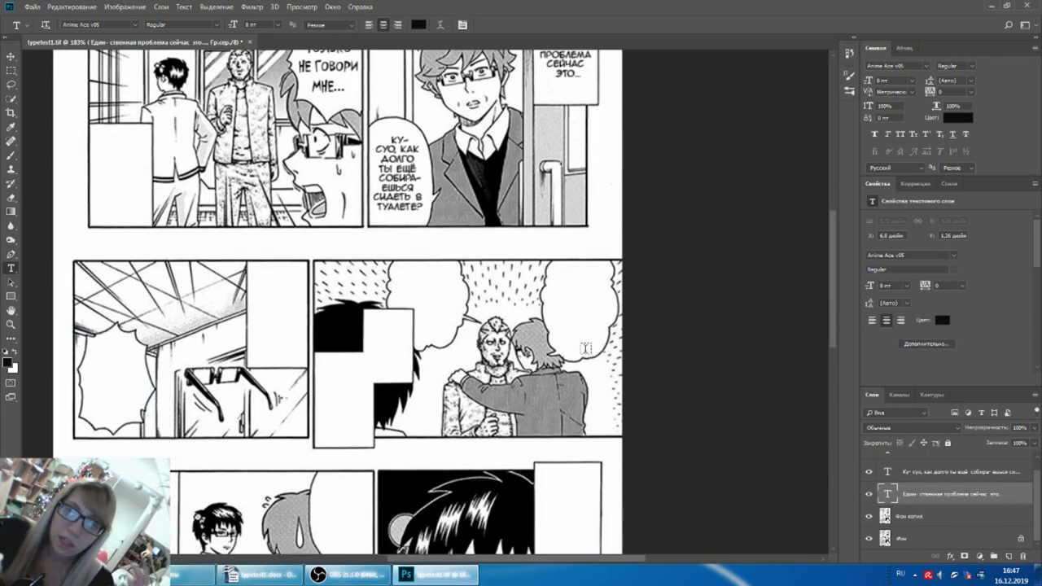
scroll(458, 244, up, 3)
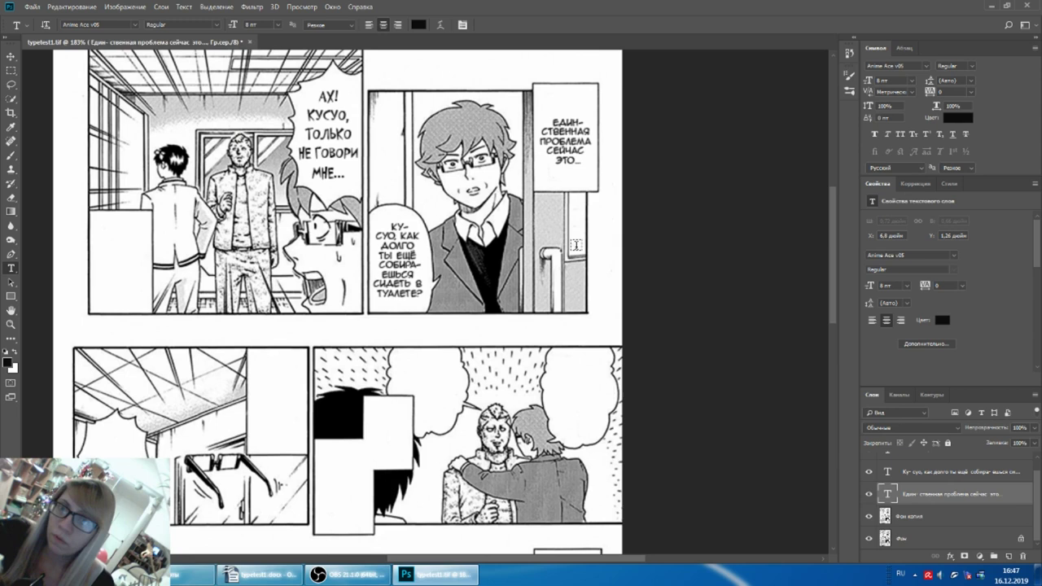
scroll(457, 244, up, 2)
click(567, 195)
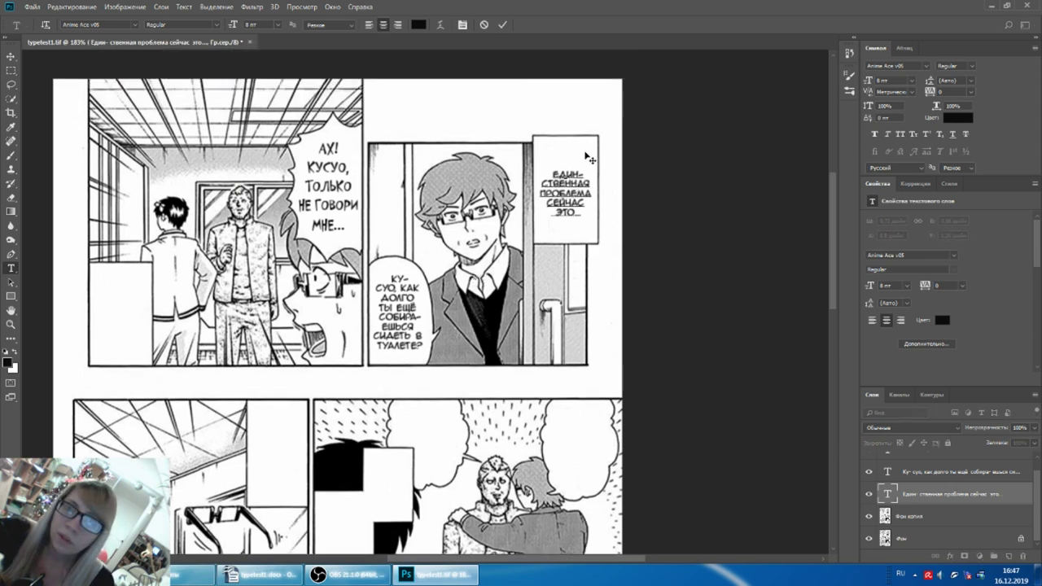
drag(510, 257, 470, 312)
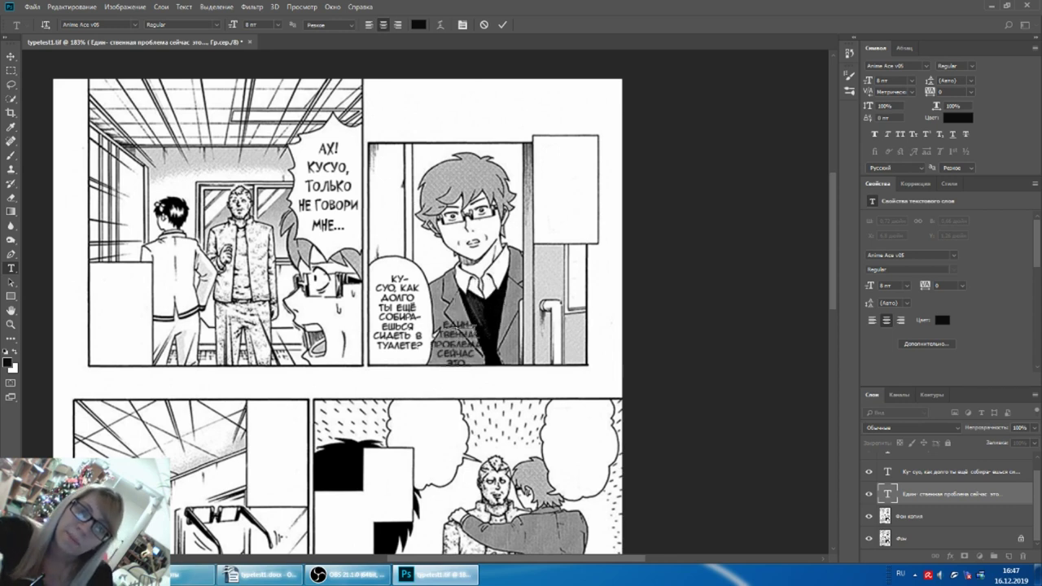
drag(487, 310, 423, 341)
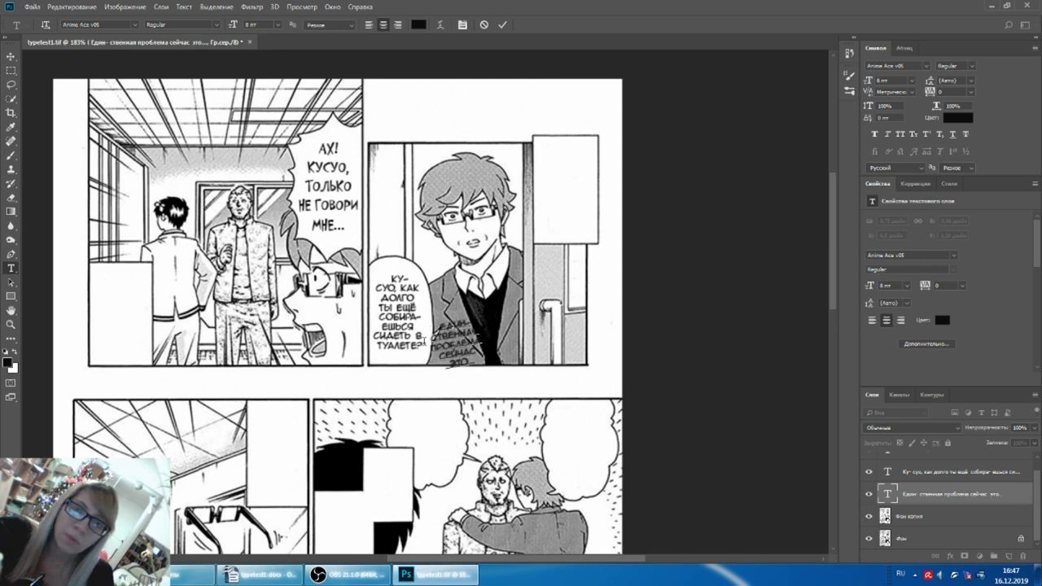
click(939, 494)
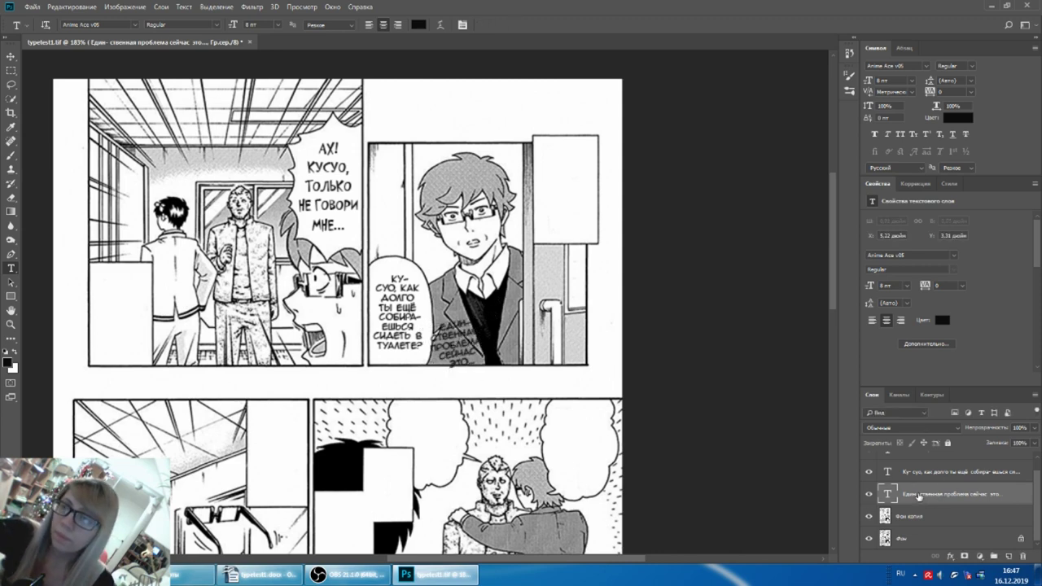
click(924, 68)
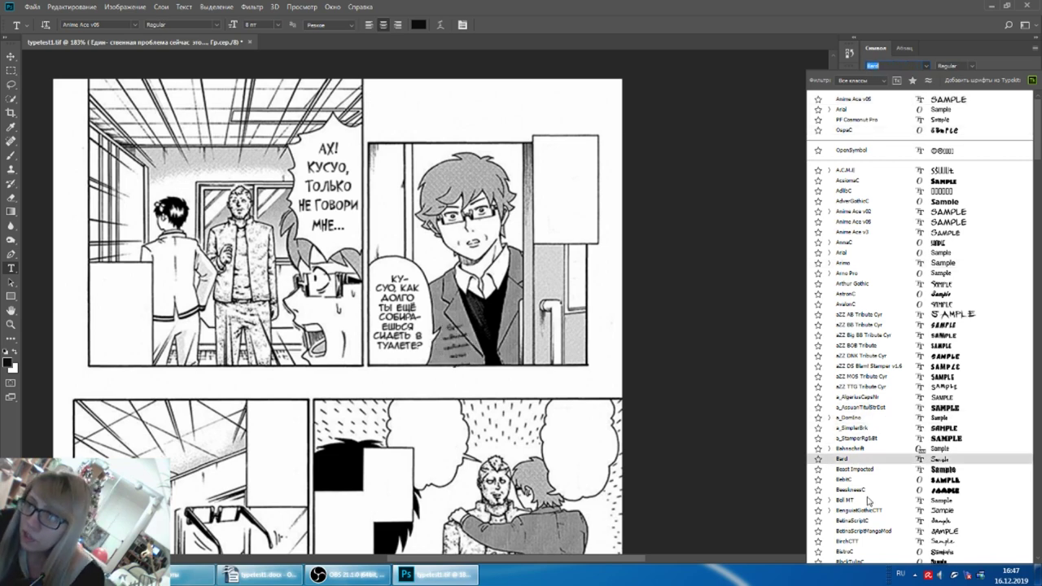
Step: Set the narration in BirchCTT Normal at 8 pt with faux bold
scroll(869, 488, down, 2)
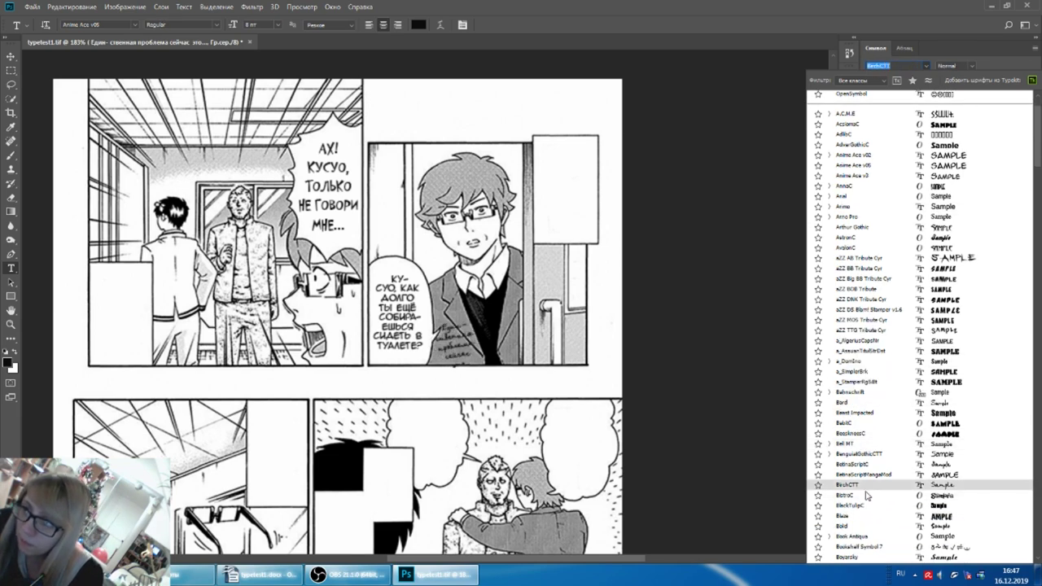
click(862, 484)
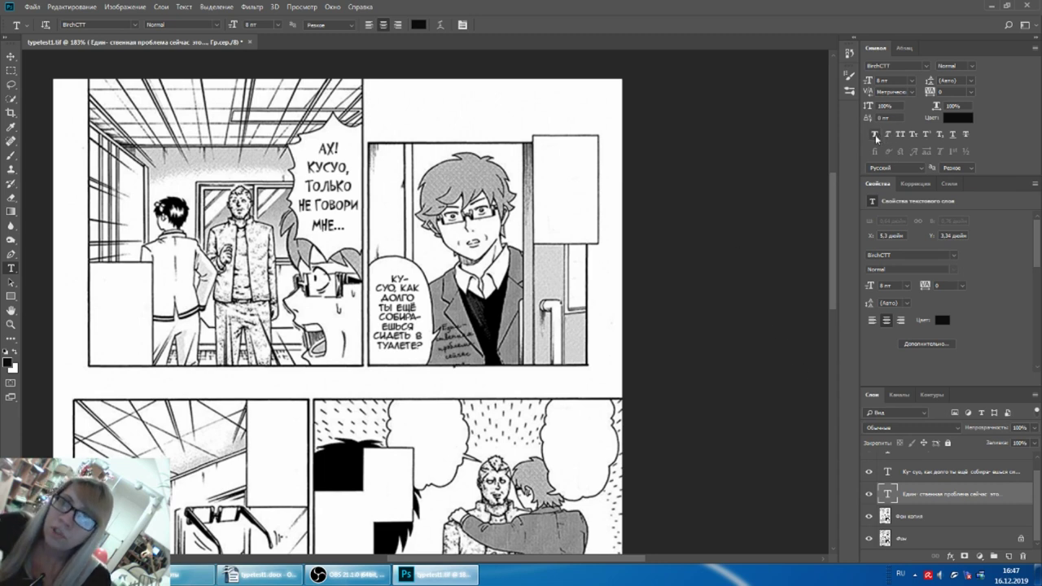
click(972, 65)
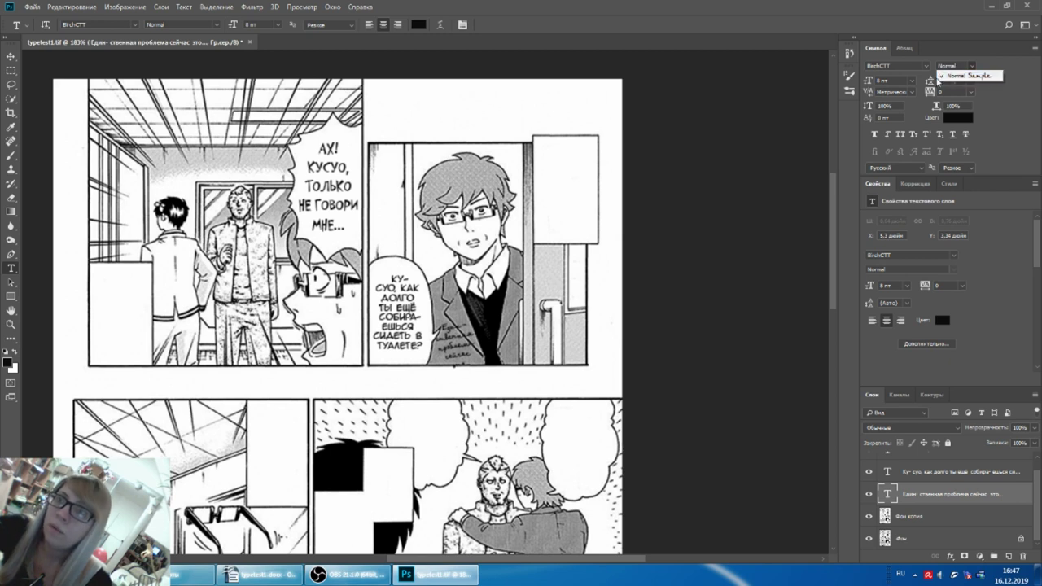
click(1027, 120)
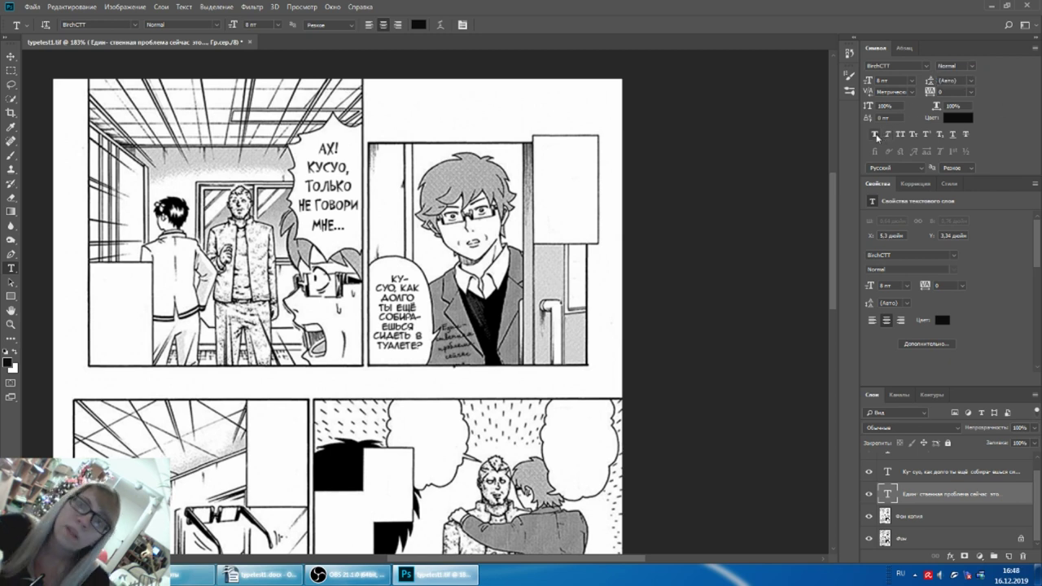
click(875, 133)
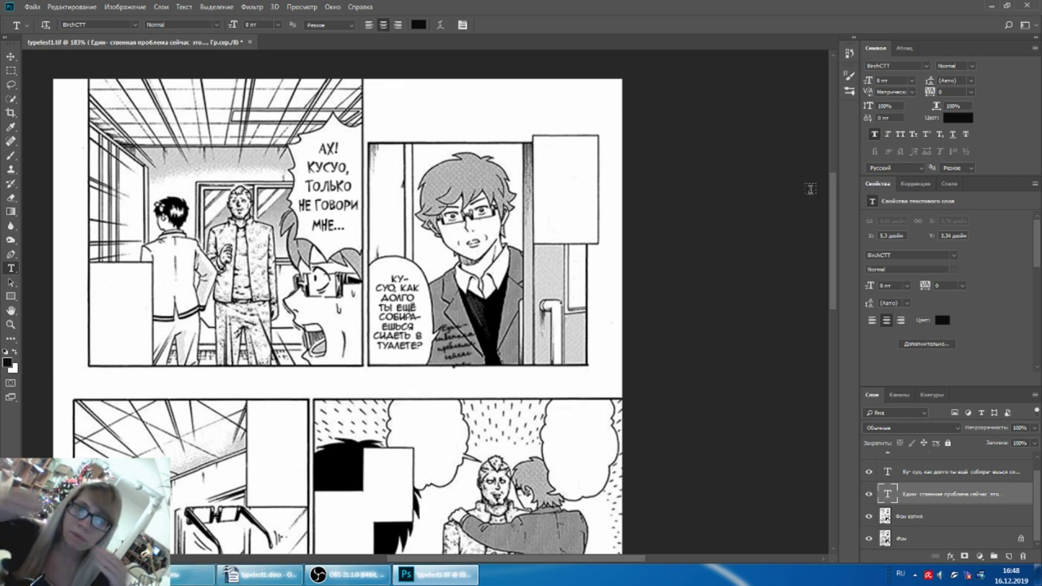
Step: Zoom in on the narration caption below the top-right panel and briefly edit its text
scroll(457, 368, up, 4)
scroll(457, 368, up, 2)
click(457, 367)
click(944, 495)
Step: Toggle All Caps off and on, leaving the 8 pt narration in lowercase BirchCTT script
click(897, 134)
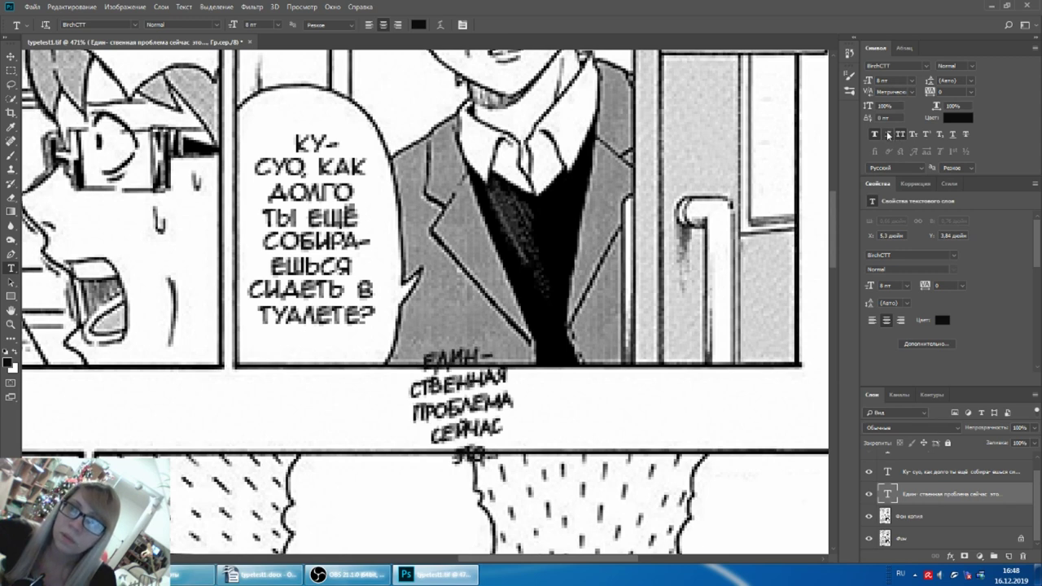
click(900, 134)
click(900, 134)
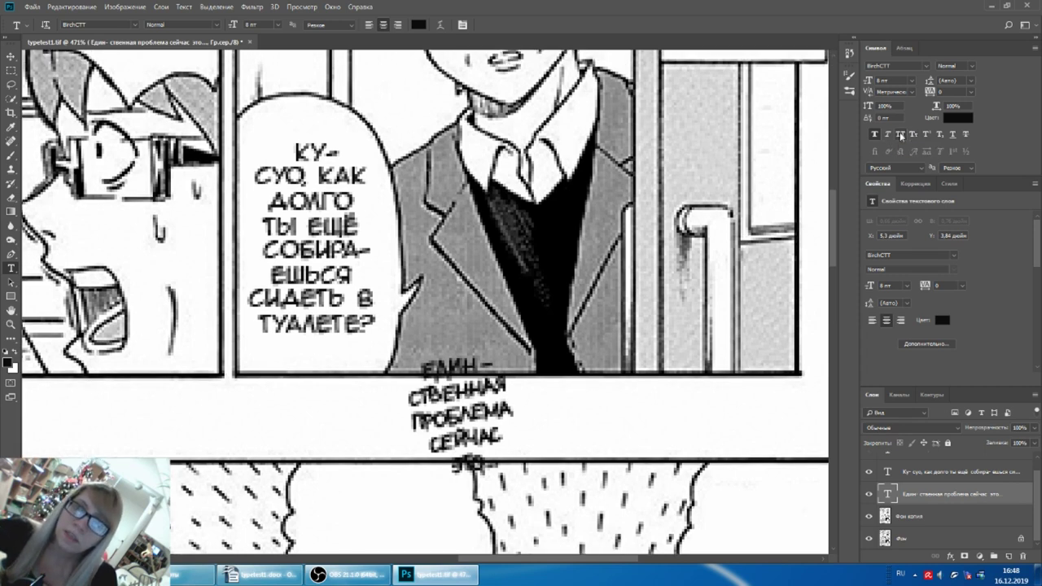
click(889, 137)
click(444, 360)
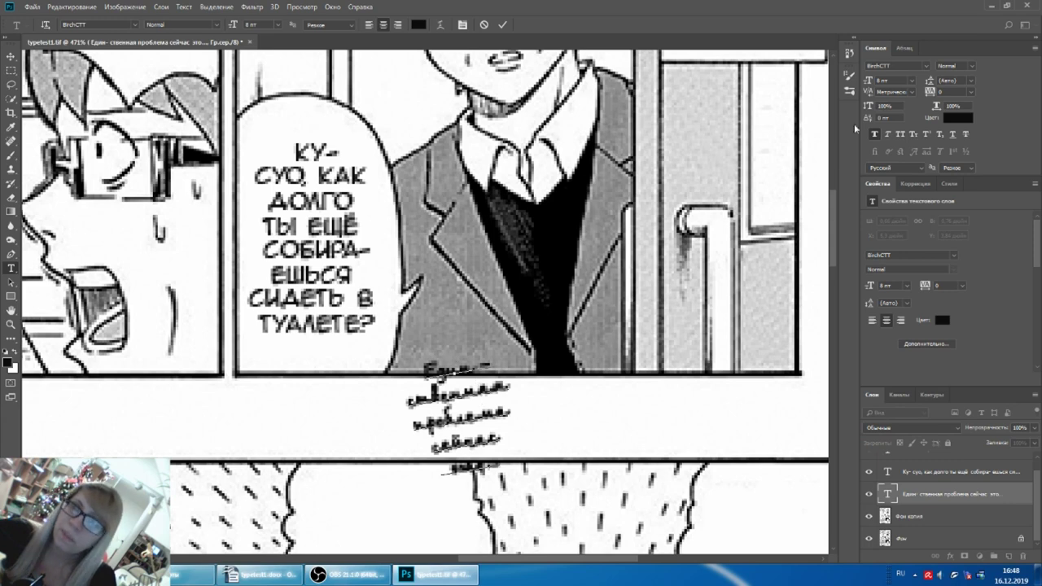
click(948, 500)
click(911, 81)
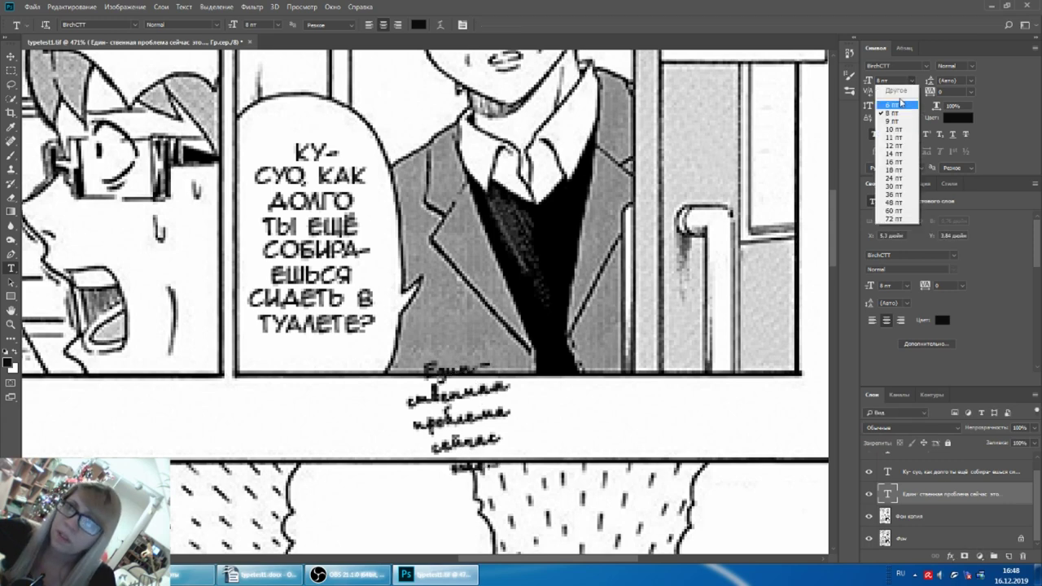
Step: Enlarge the narration to 24 pt and inspect letters of its first word in edit mode
click(891, 179)
scroll(489, 379, down, 2)
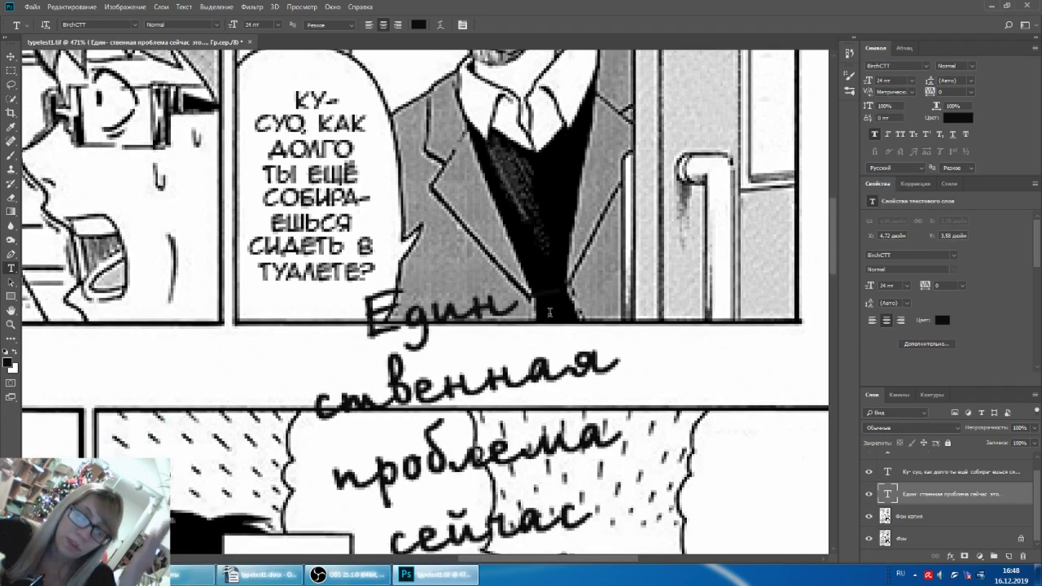
click(496, 369)
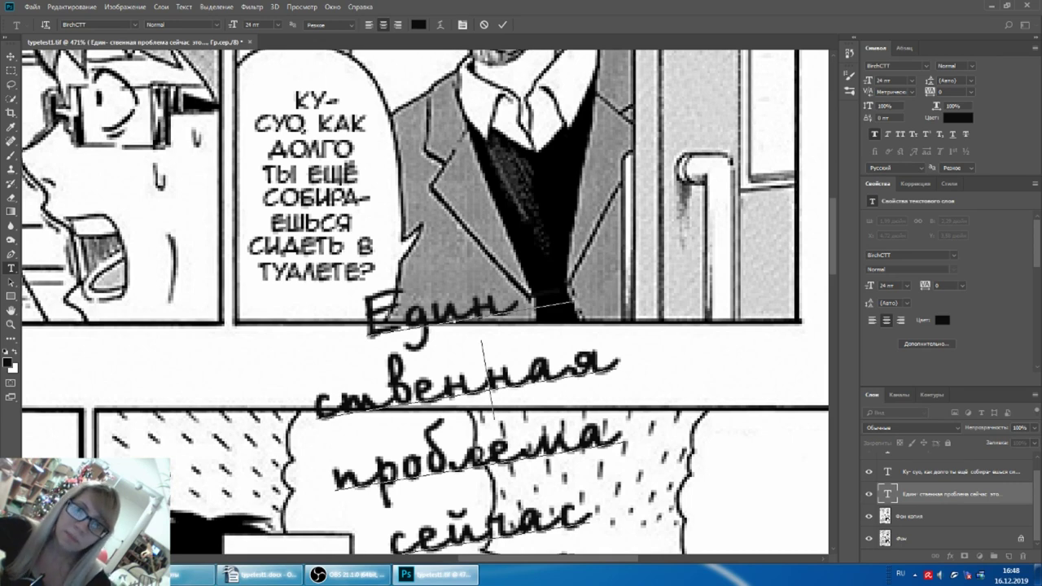
drag(355, 298, 397, 352)
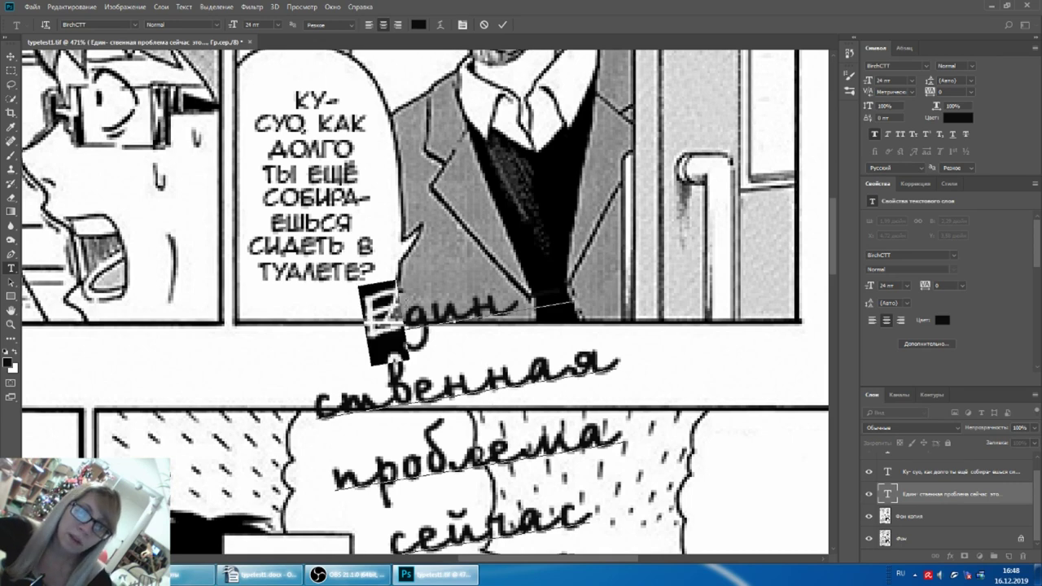
drag(402, 313, 520, 303)
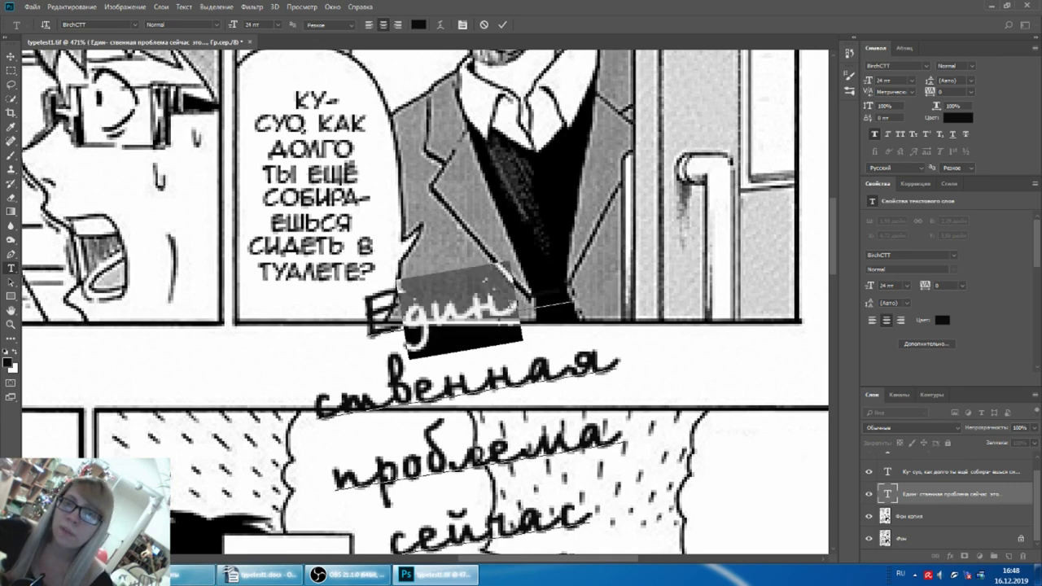
click(483, 330)
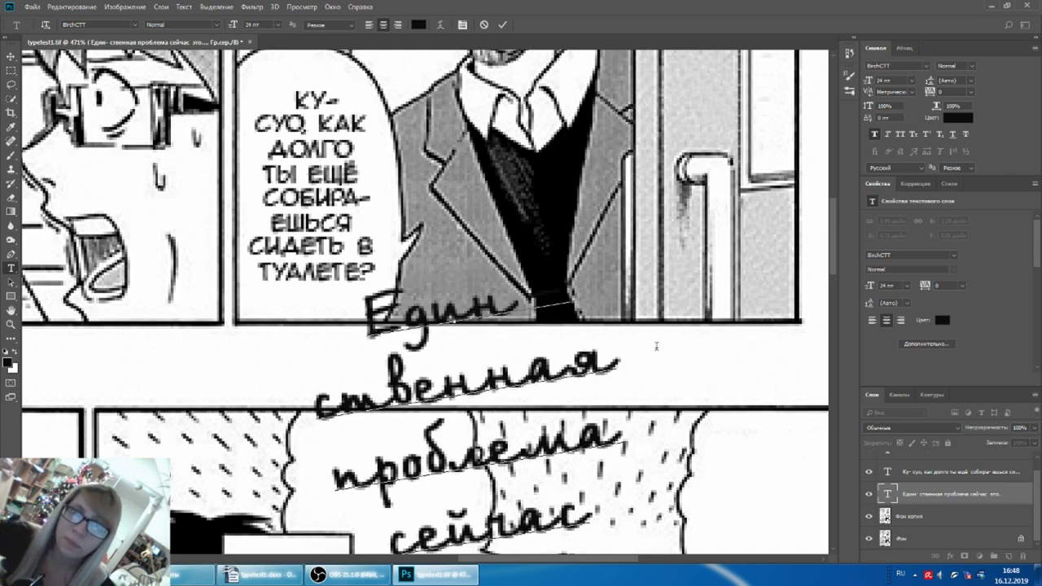
click(989, 505)
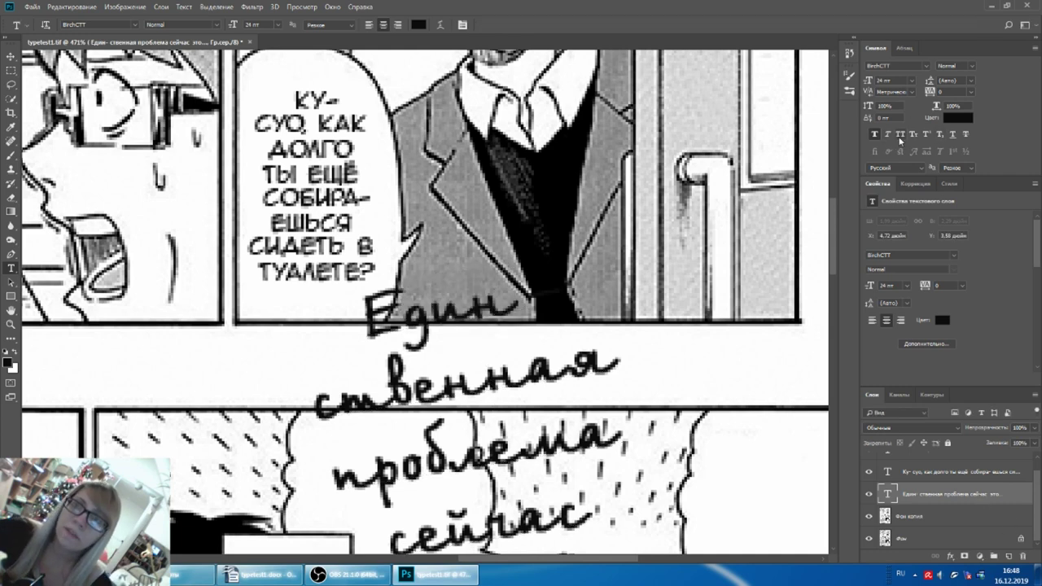
Step: Try All Caps, then Small Caps on the narration, finally turning Small Caps off
click(900, 135)
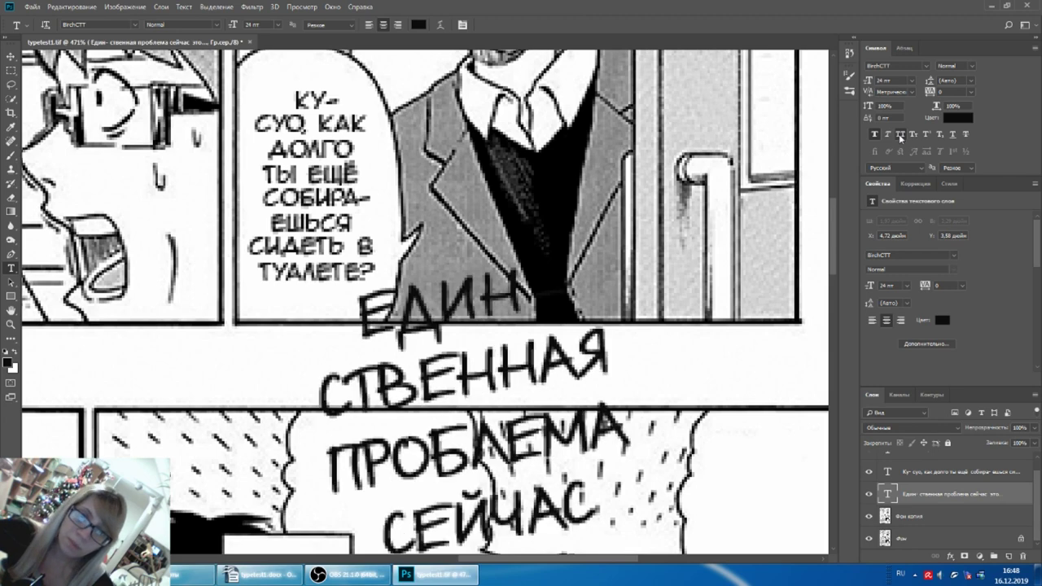
click(909, 136)
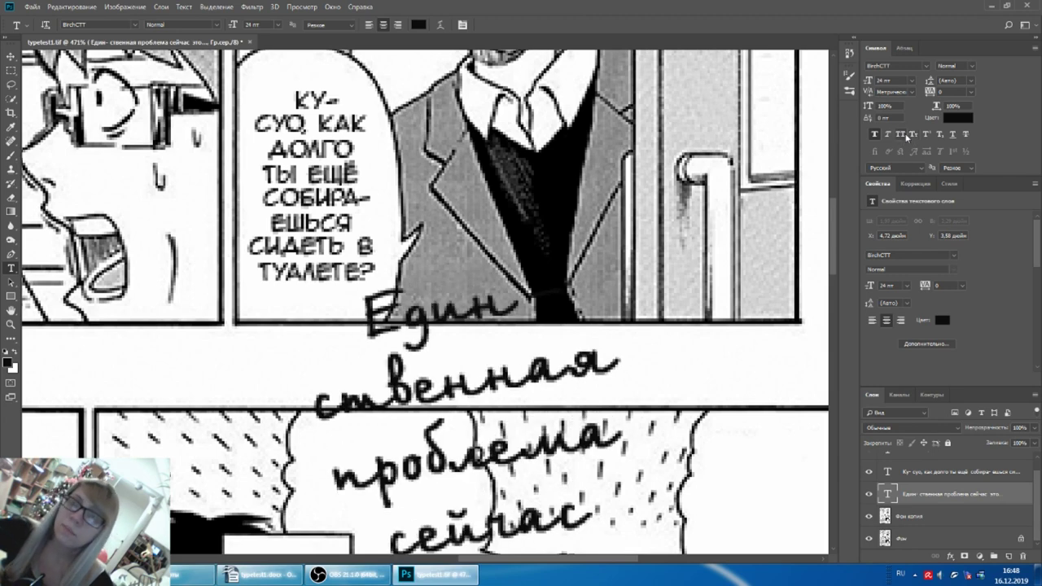
click(912, 135)
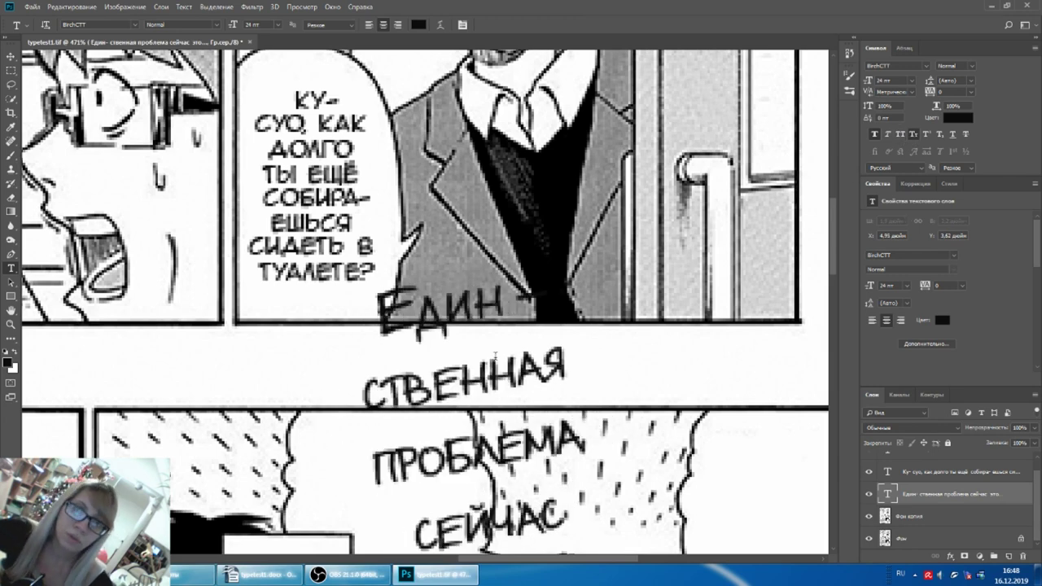
click(382, 310)
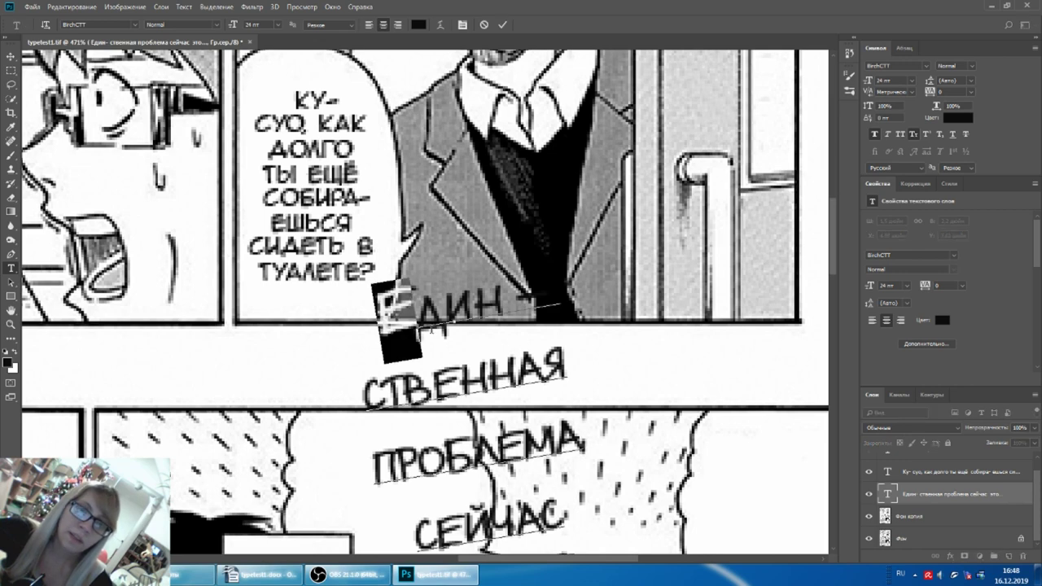
drag(413, 310, 480, 313)
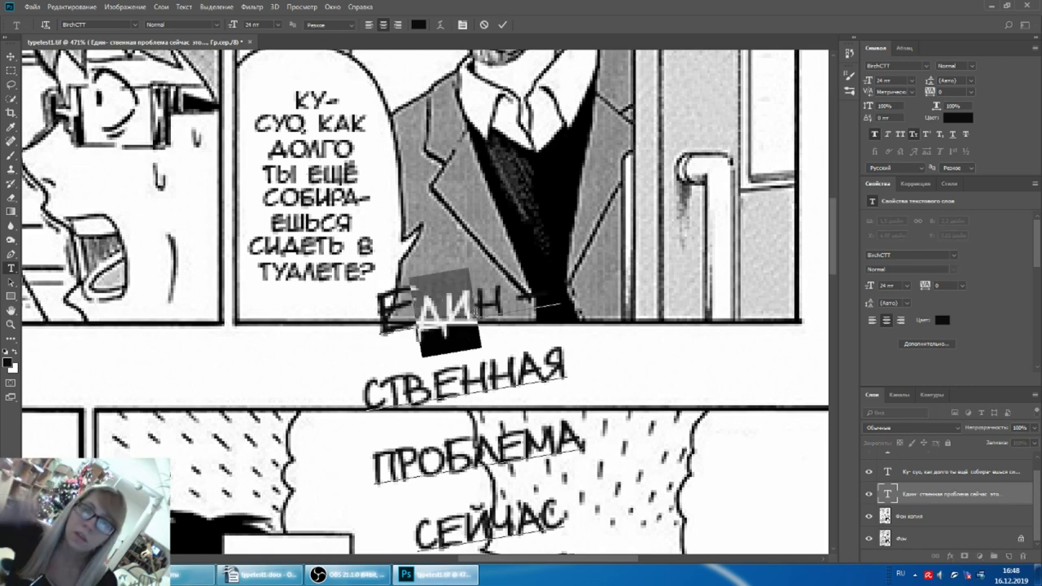
click(935, 493)
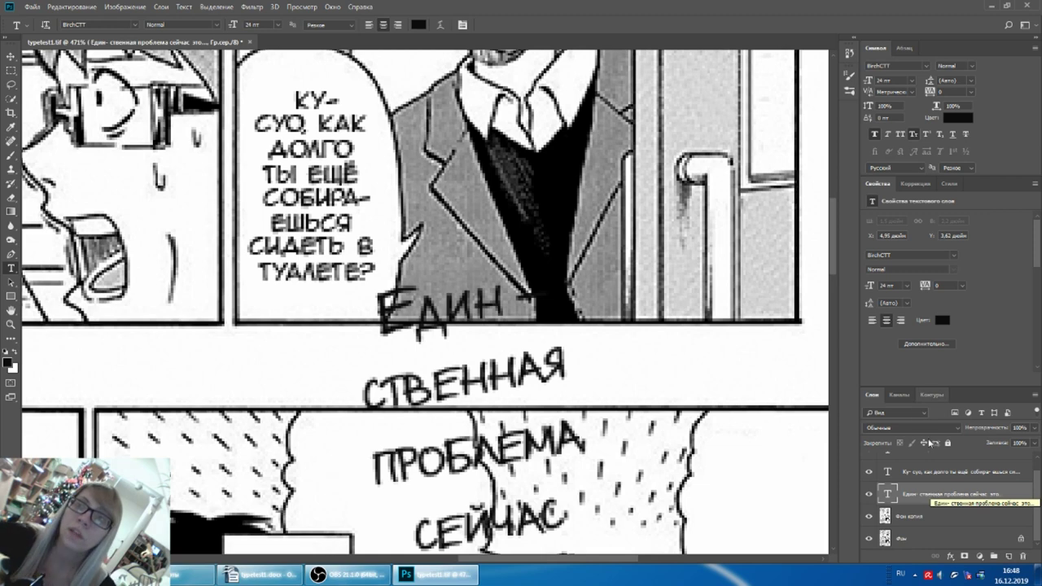
click(914, 135)
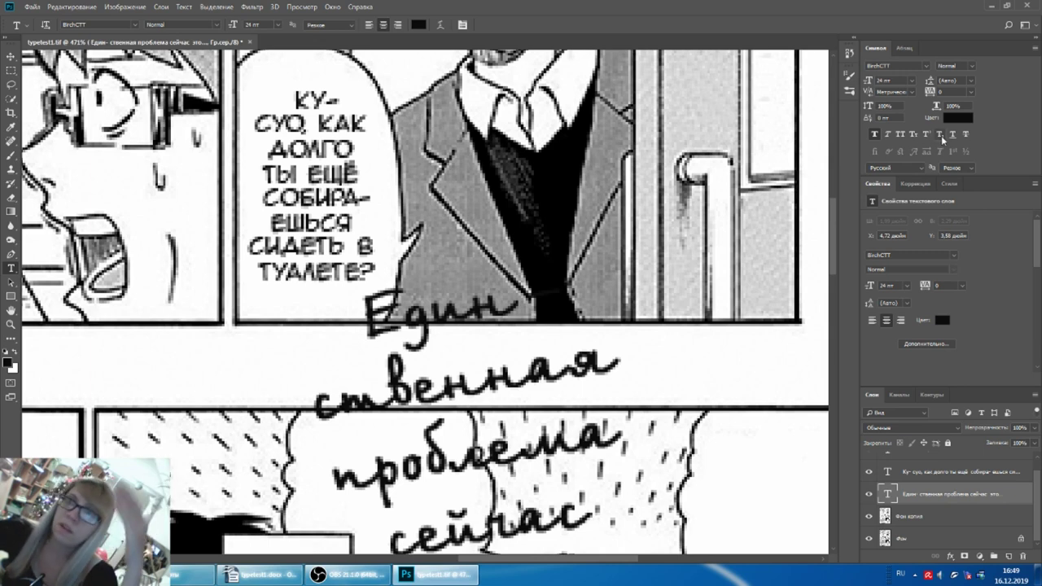
Step: Try Superscript on the narration, restore it to full size, and zoom out to the page
click(939, 135)
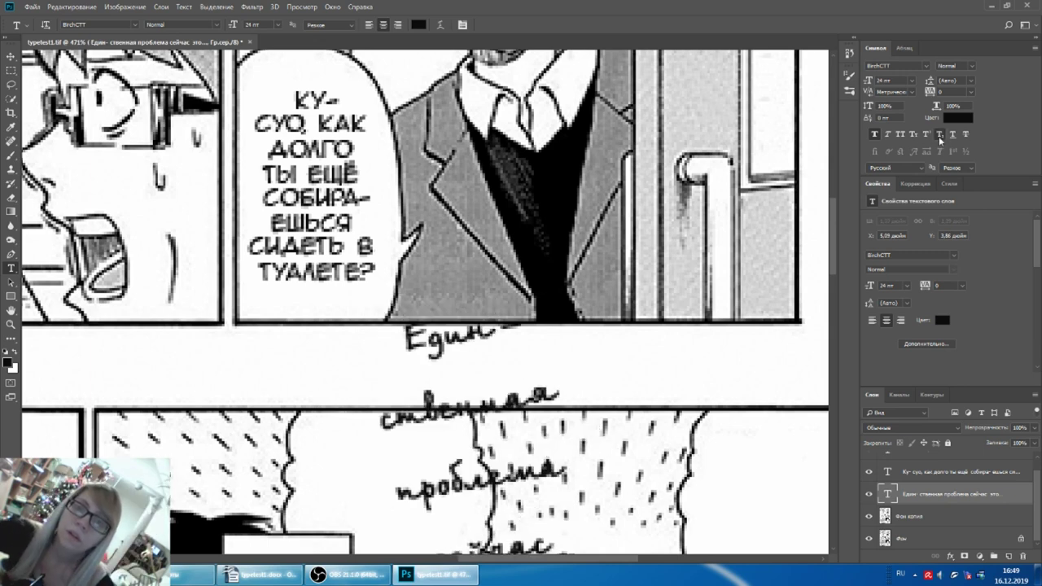
click(939, 138)
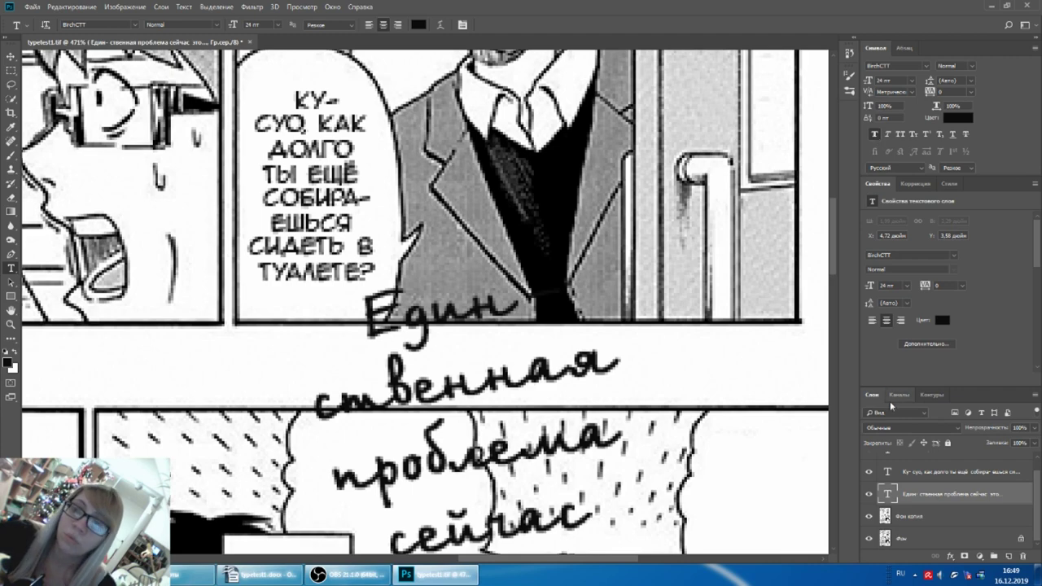
scroll(814, 346, down, 3)
scroll(781, 346, down, 2)
scroll(757, 345, down, 1)
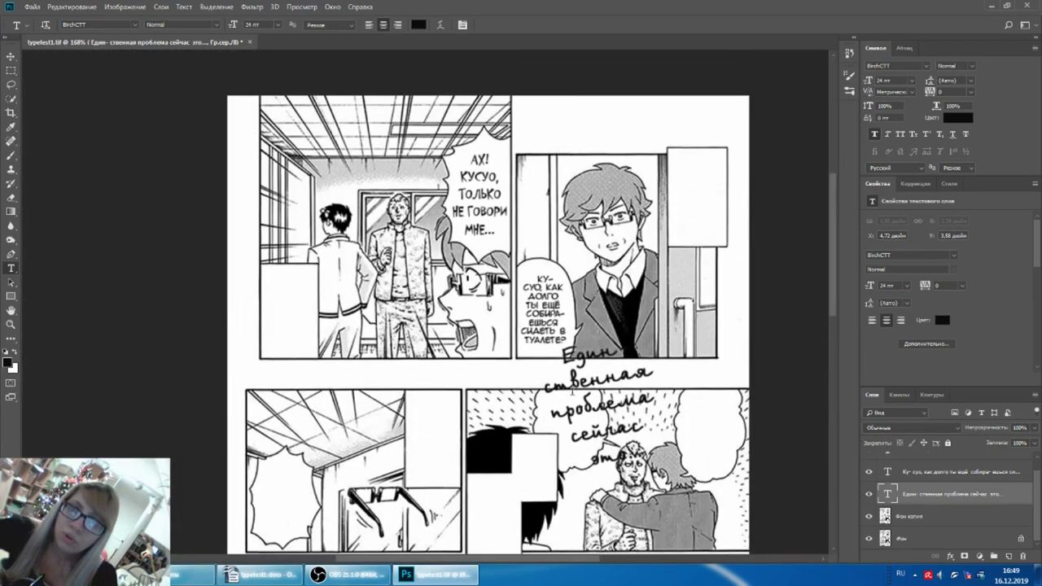
Step: Check the font style guide in Firefox, then drag the narration into the upper-right panel
key(alt+Tab)
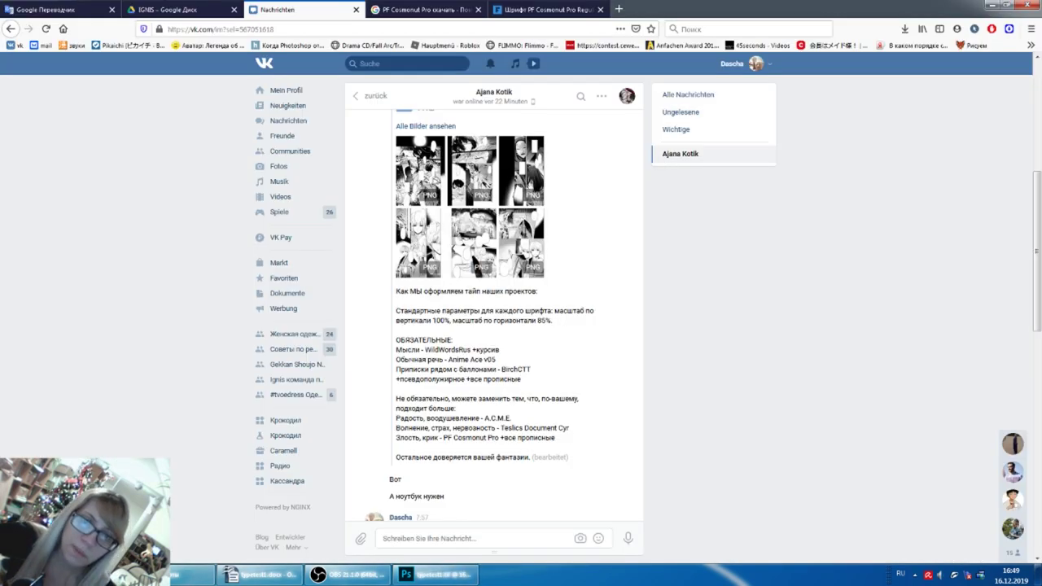
click(436, 575)
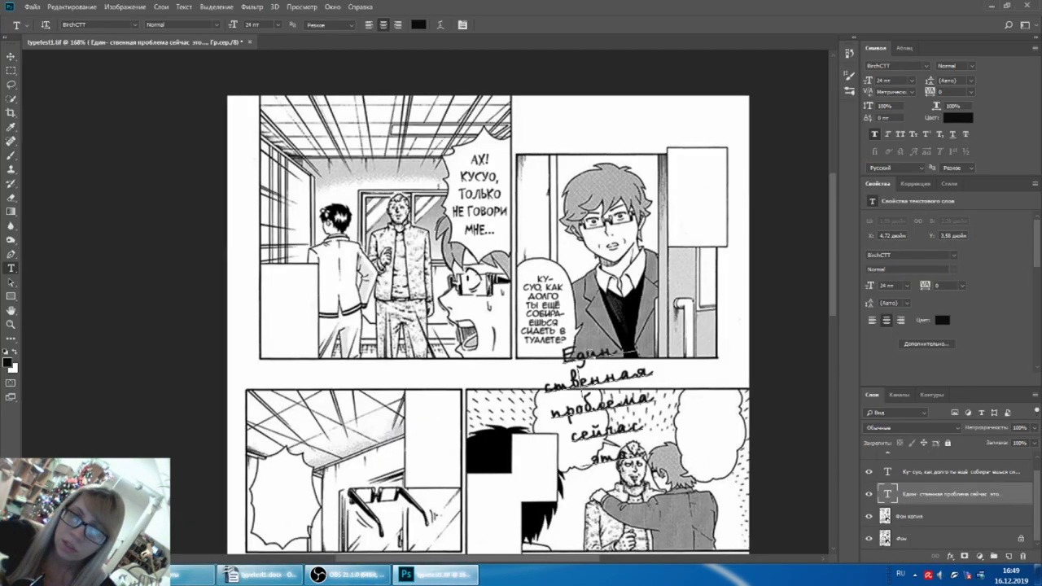
mouse_move(607, 336)
mouse_down()
mouse_move(701, 152)
mouse_move(691, 152)
mouse_up()
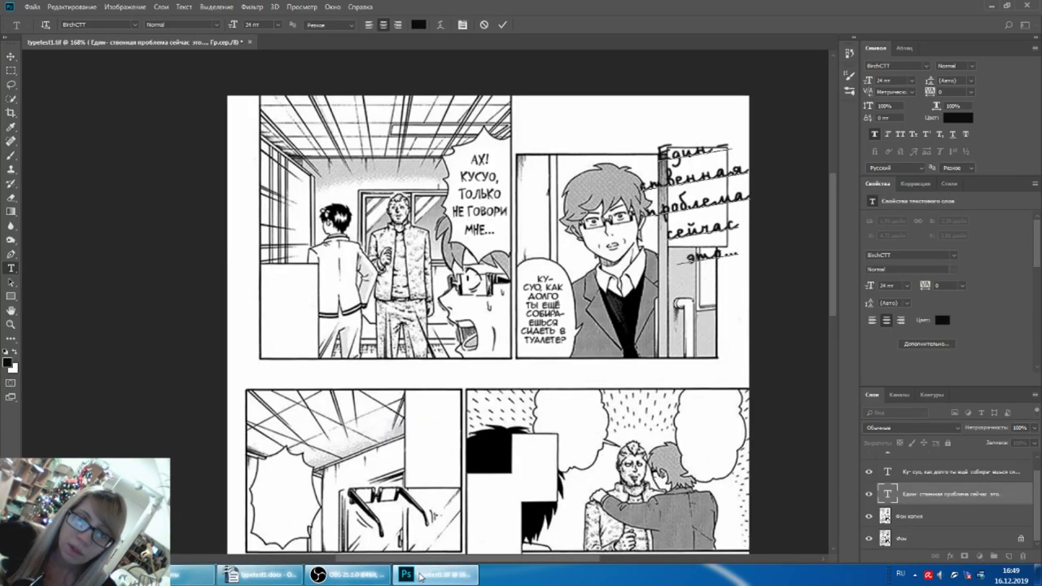
mouse_move(348, 574)
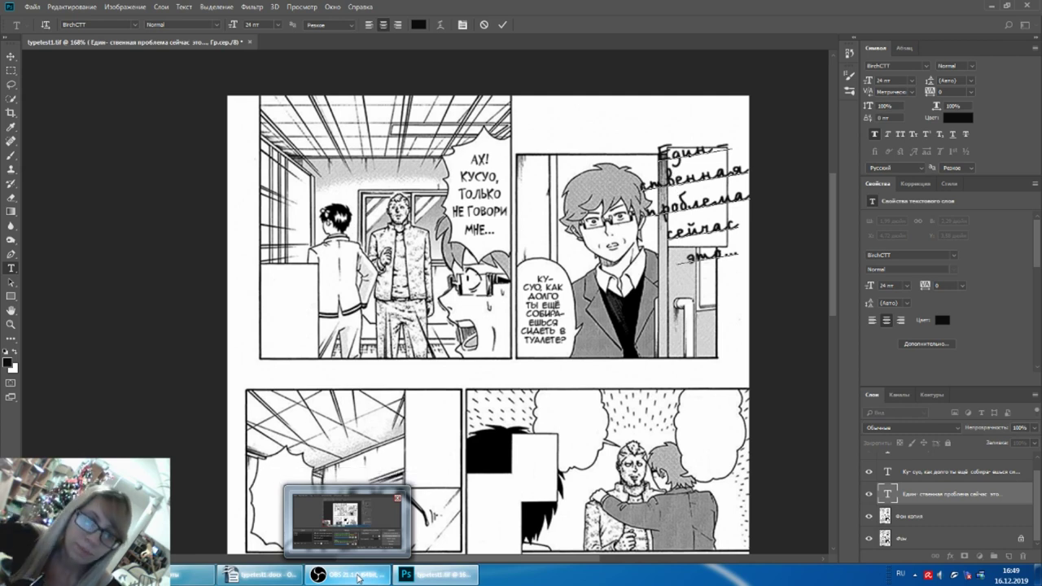
Step: Bring the OBS Studio window in front of Photoshop to reach its recording controls
click(358, 577)
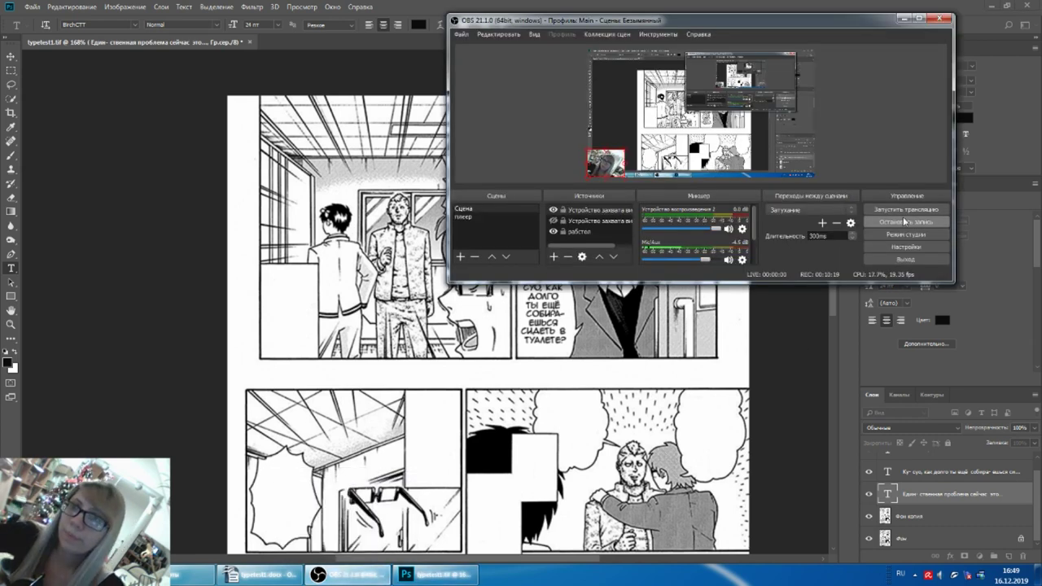